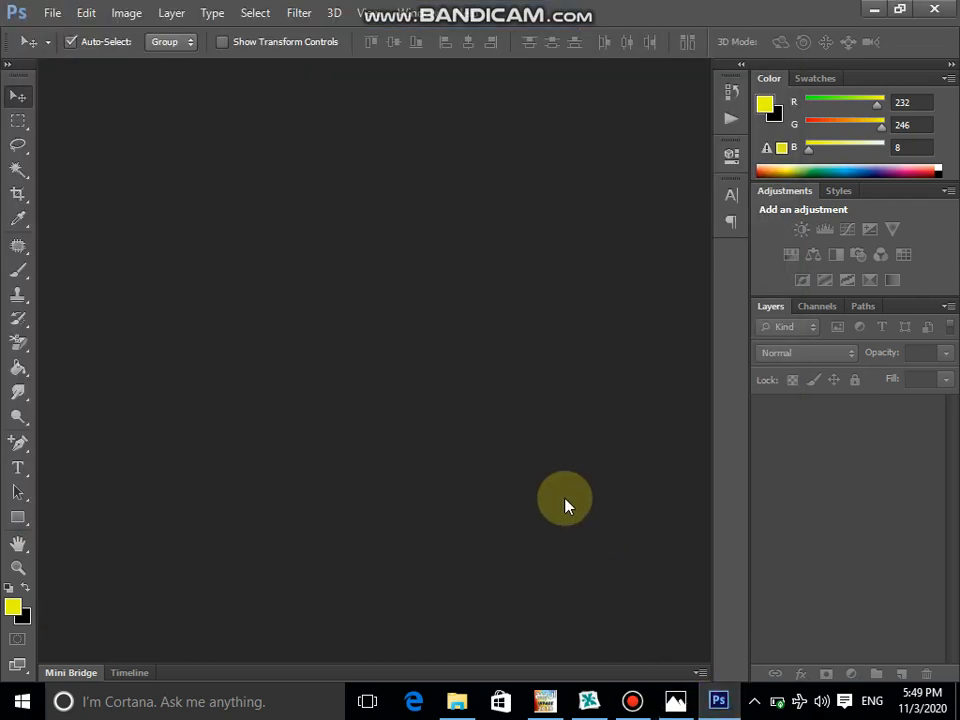
- Create a new document 60 inches wide and 36 inches high
left_click(425, 243)
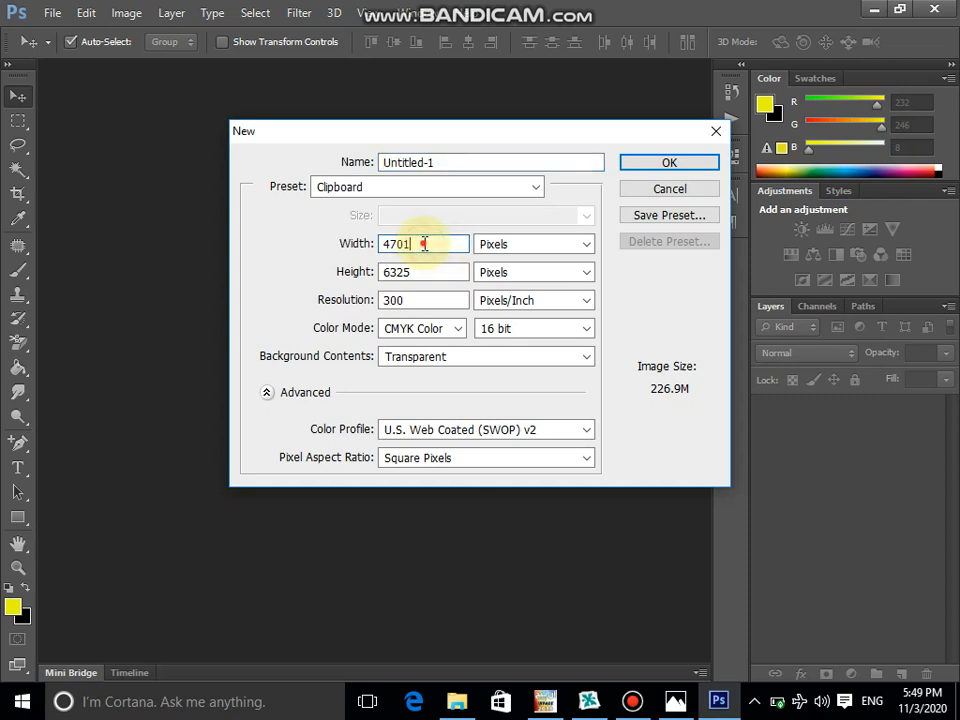
left_click_drag(425, 243, 368, 243)
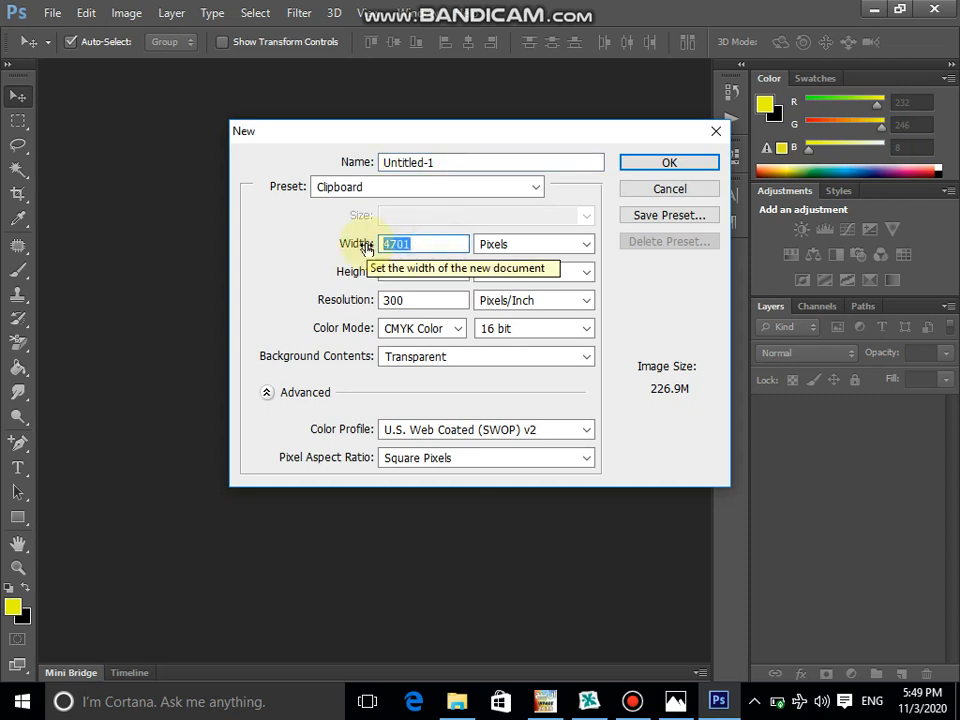
type("60")
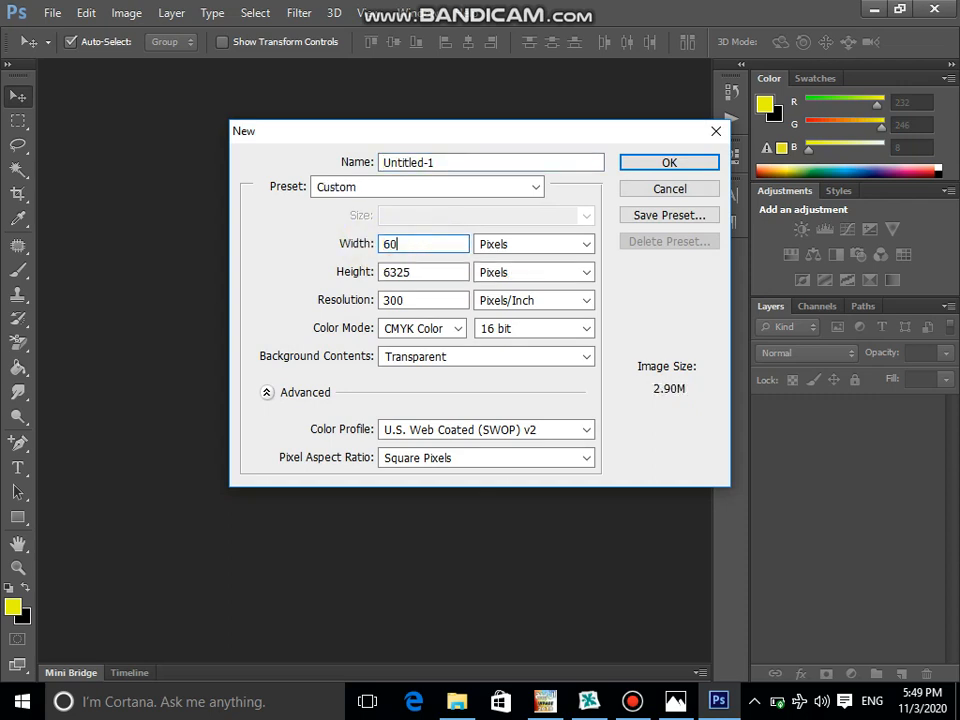
left_click(527, 248)
left_click(519, 282)
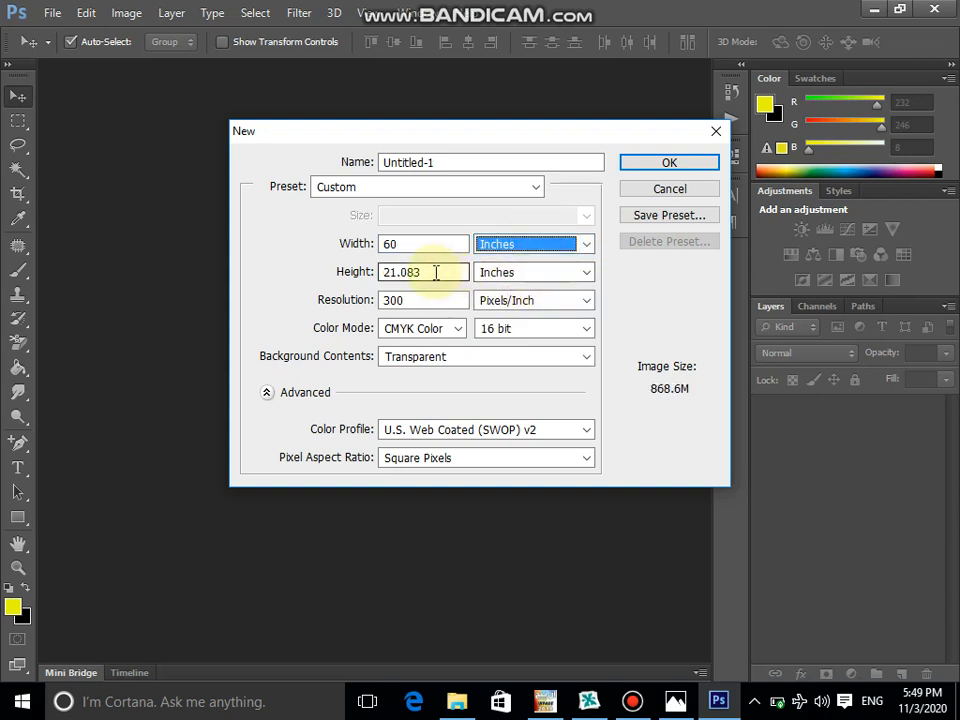
double_click(436, 272)
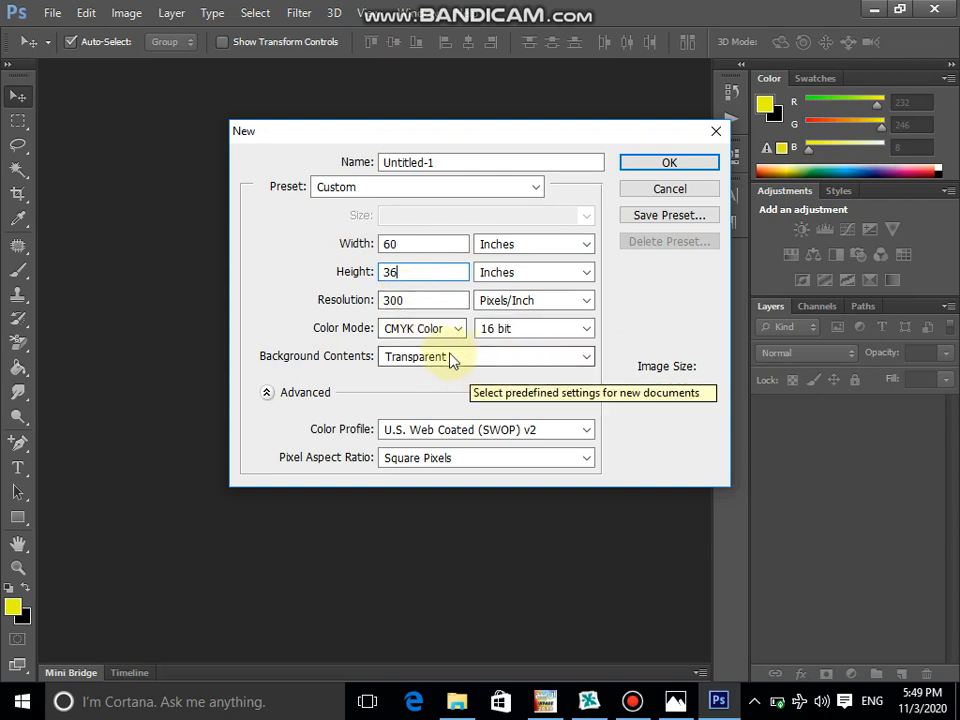
left_click(657, 166)
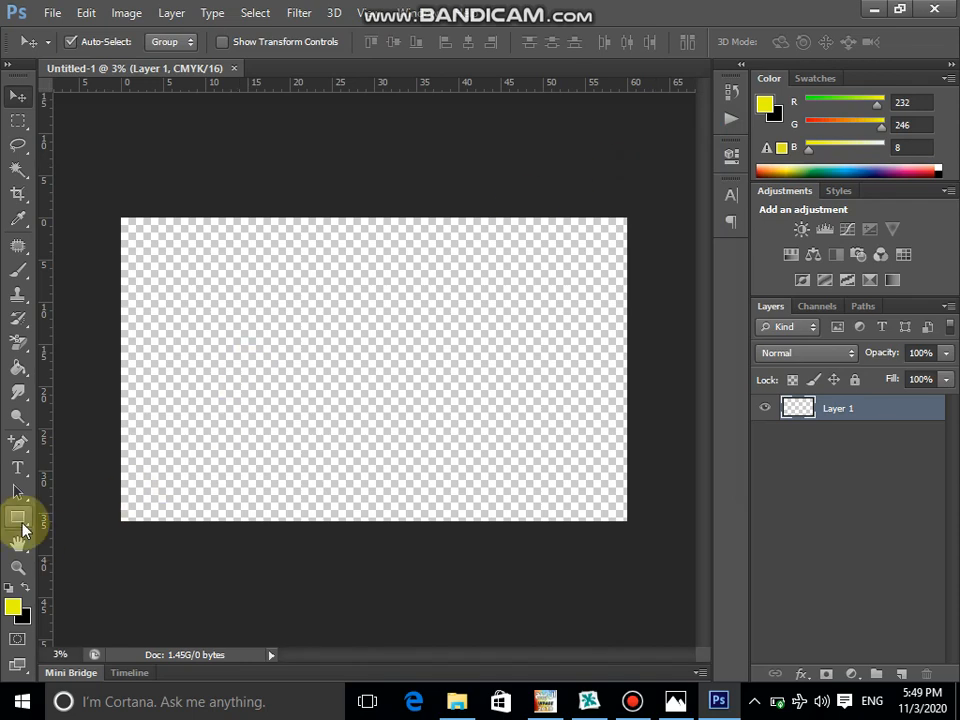
- Set the foreground color to blue 0928ab and fill the whole canvas of Layer 1 with it
left_click(12, 605)
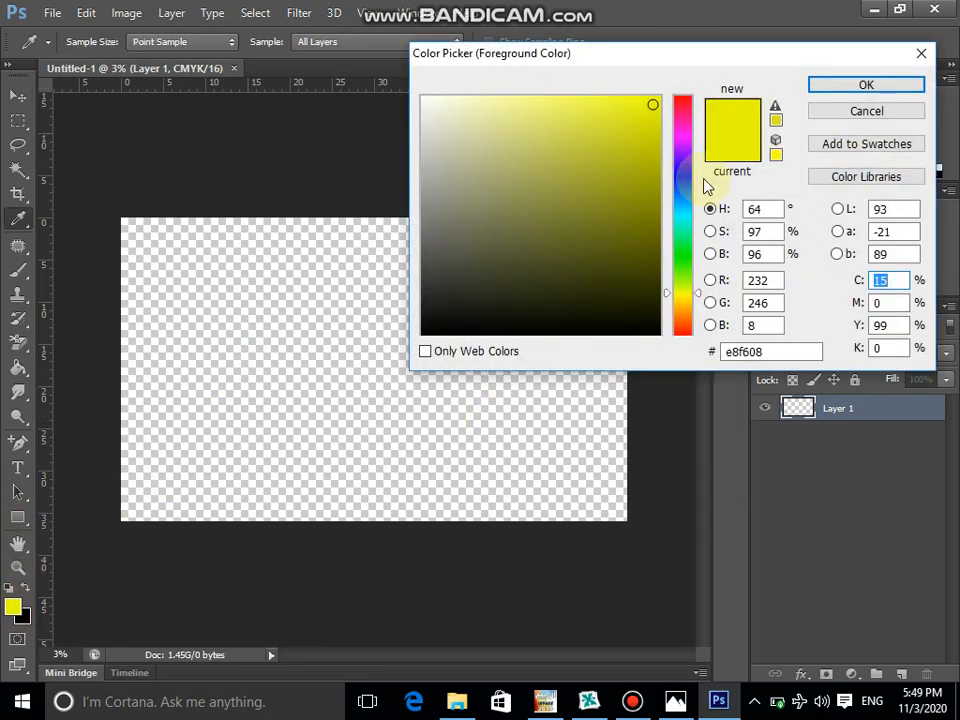
left_click_drag(686, 192, 686, 183)
left_click(647, 175)
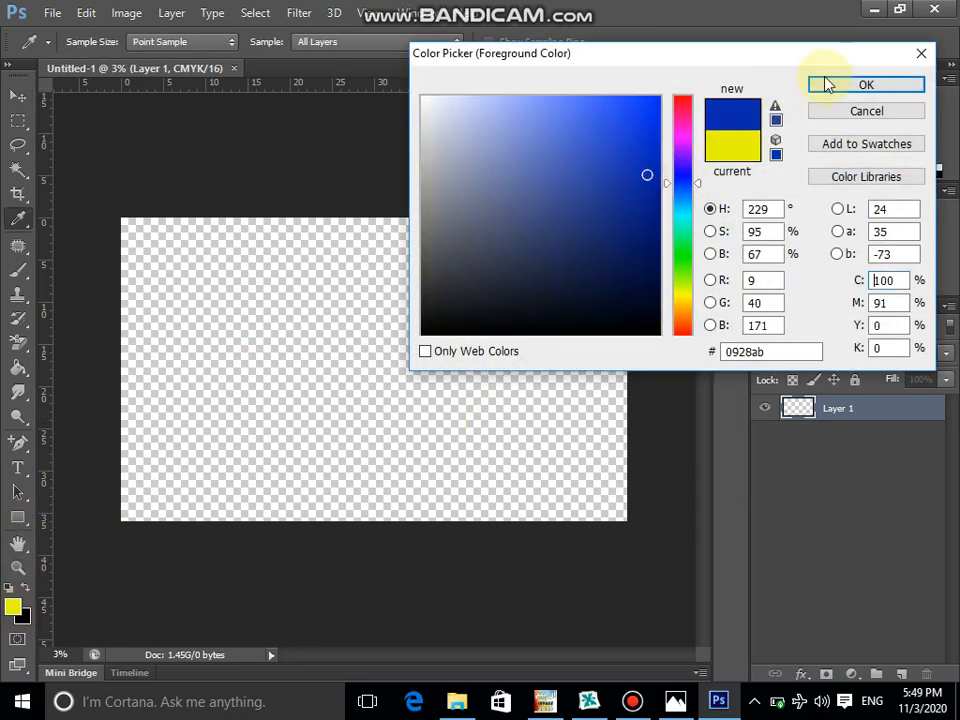
left_click(838, 88)
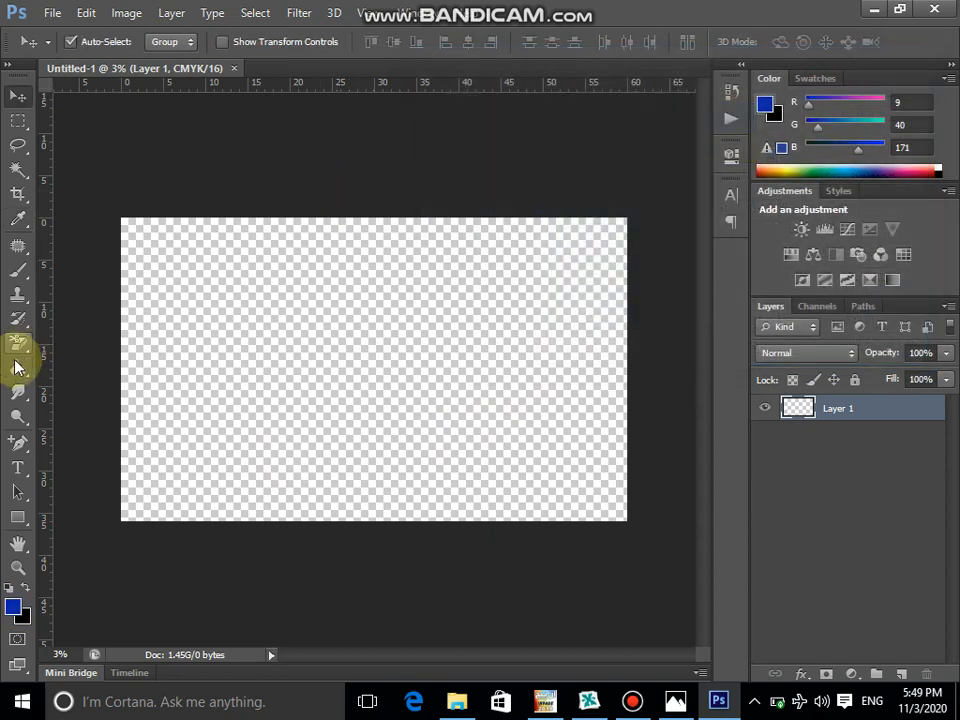
left_click(16, 367)
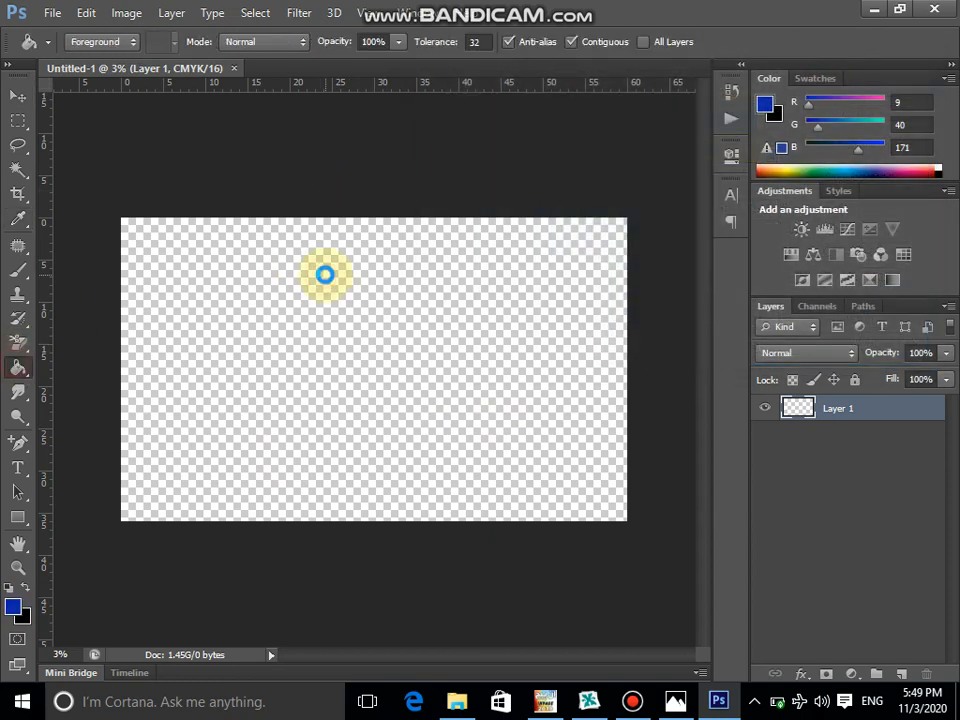
left_click(165, 223)
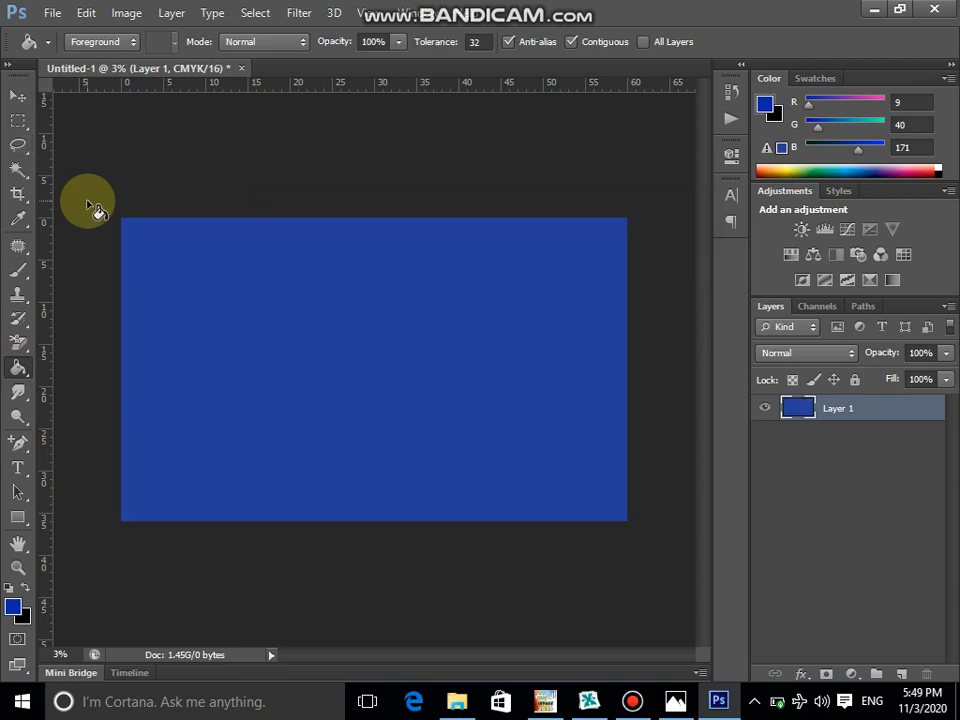
- Make an elliptical selection about 66 by 51 inches extending past the canvas's right side, and invert it to select the curved left edge area
left_click(25, 122)
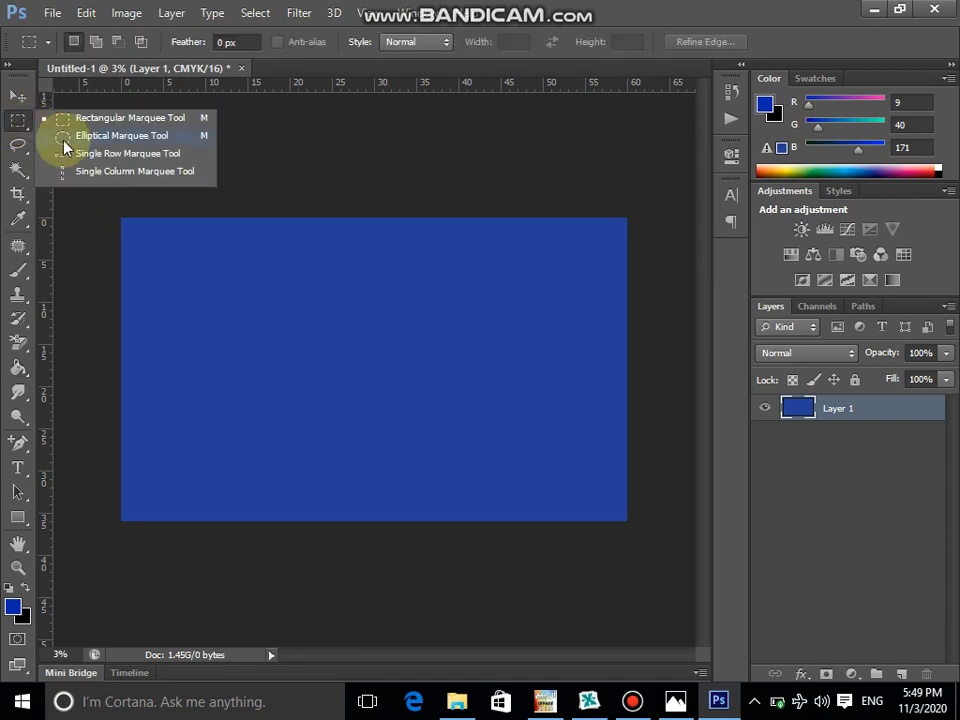
left_click(75, 137)
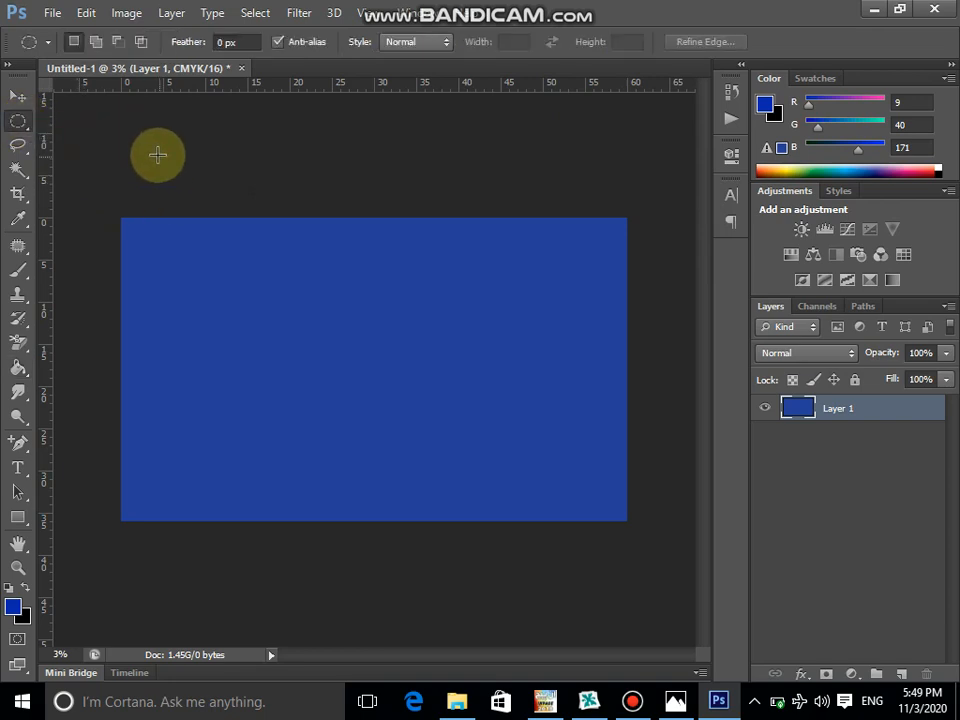
left_click_drag(157, 154, 714, 587)
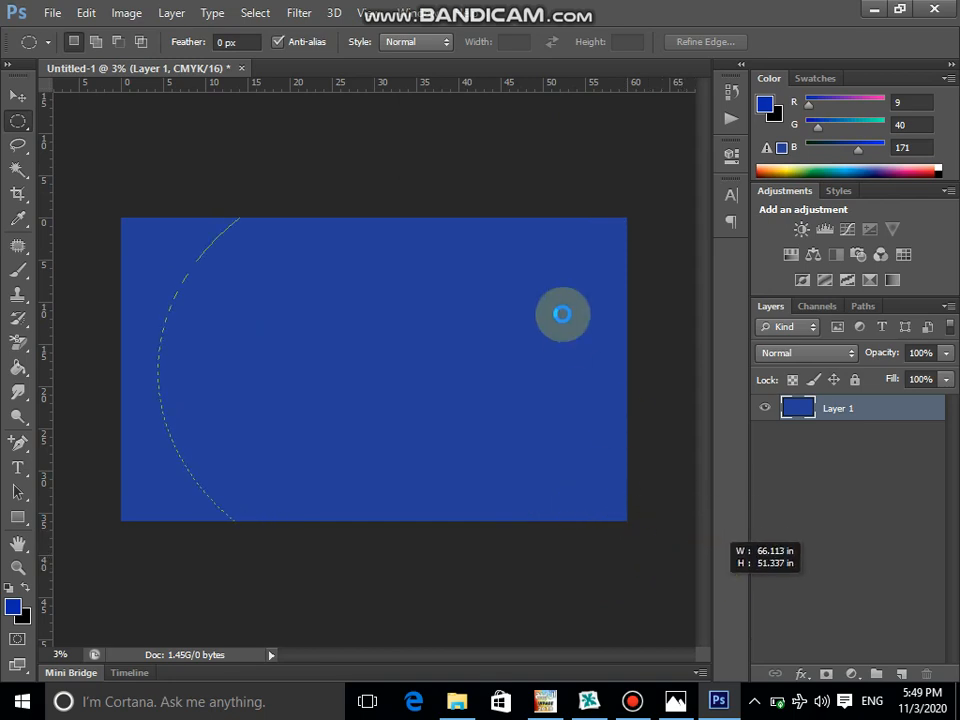
left_click(257, 14)
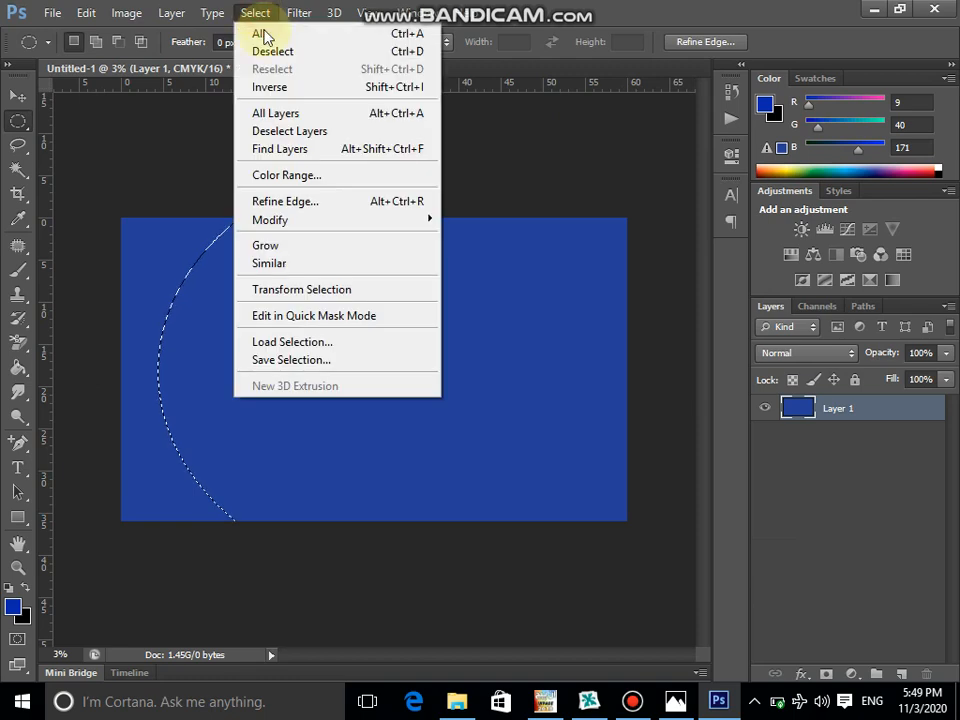
left_click(291, 92)
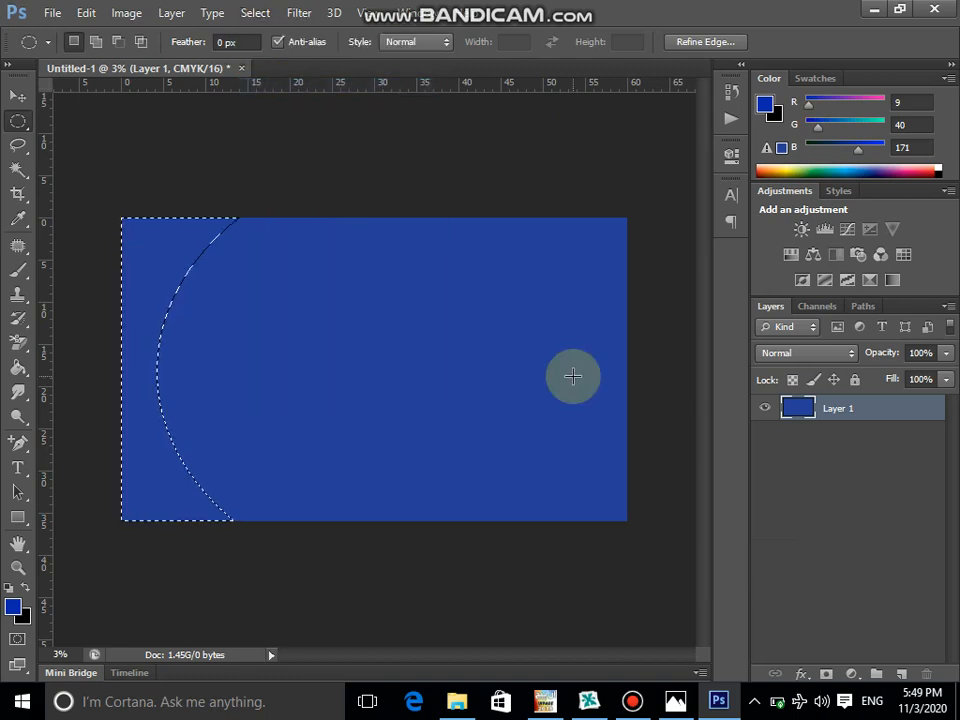
- Add a new layer, fill the selected left edge area with red f30e34, and deselect
left_click(899, 673)
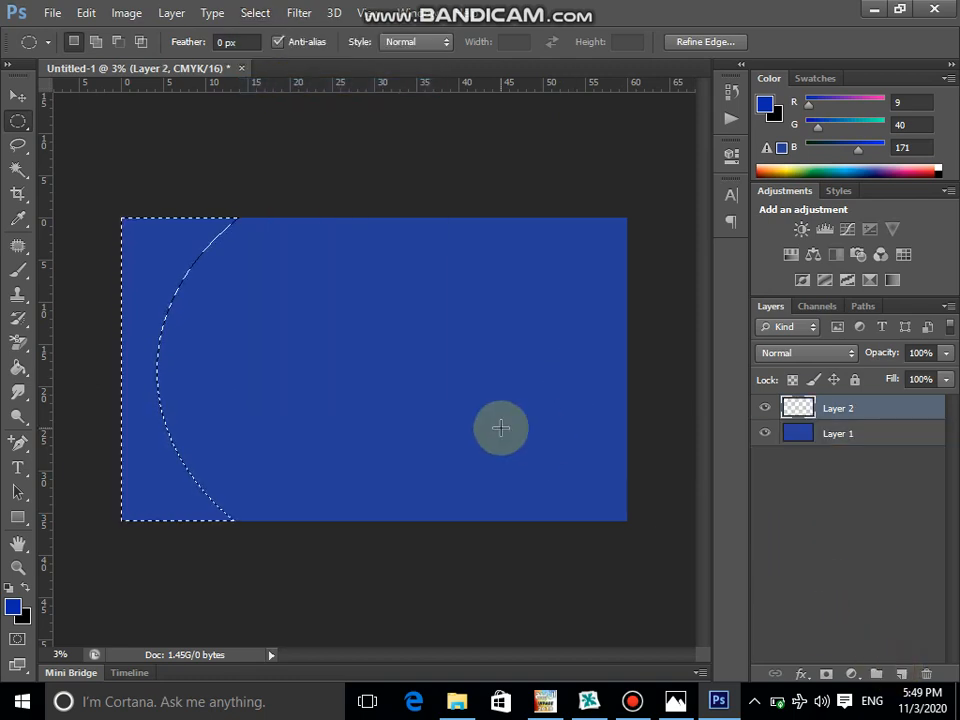
left_click(15, 606)
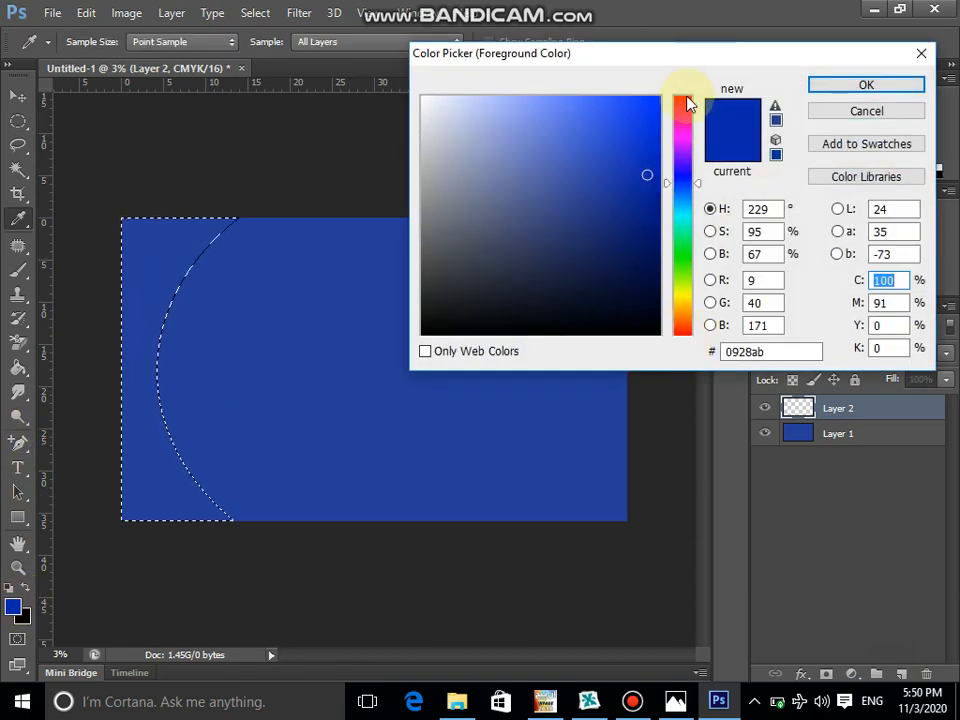
left_click(686, 104)
left_click(646, 107)
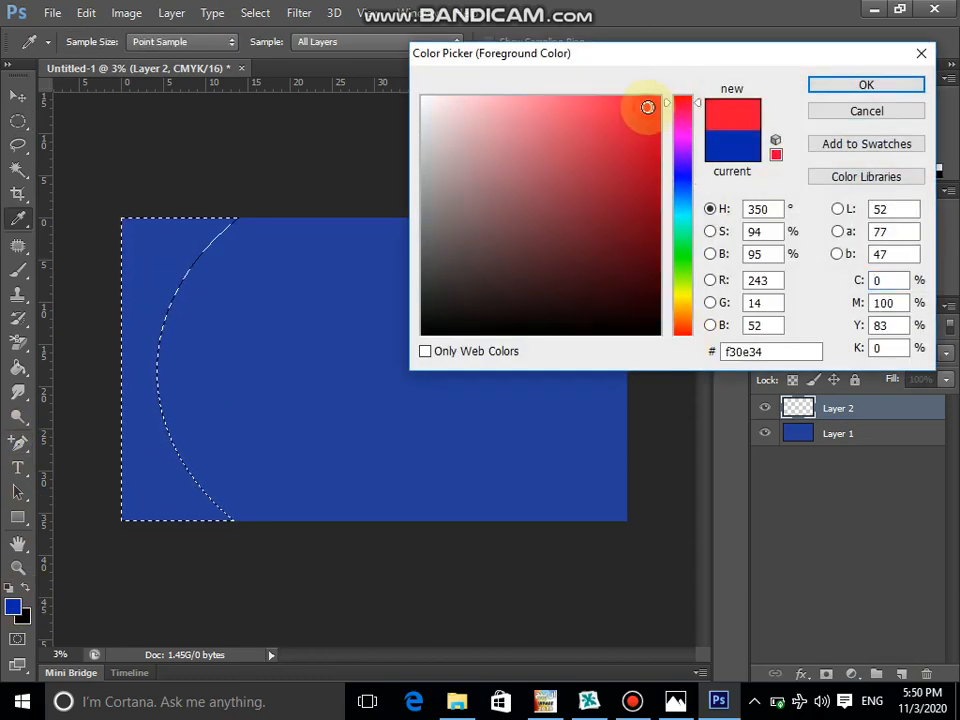
left_click(843, 86)
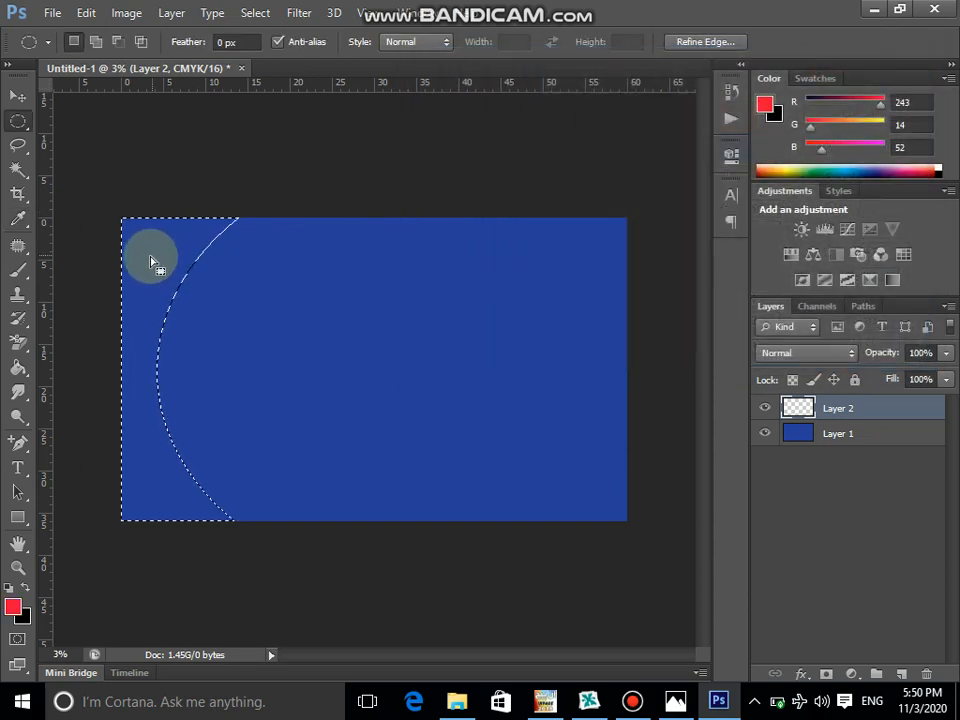
left_click(18, 367)
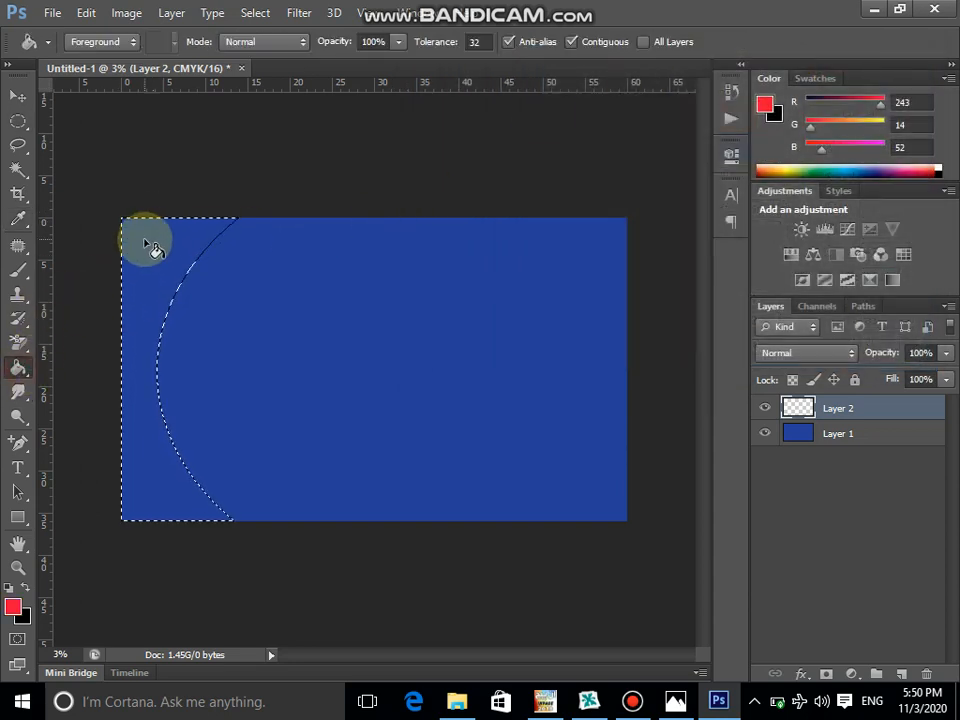
left_click(144, 239)
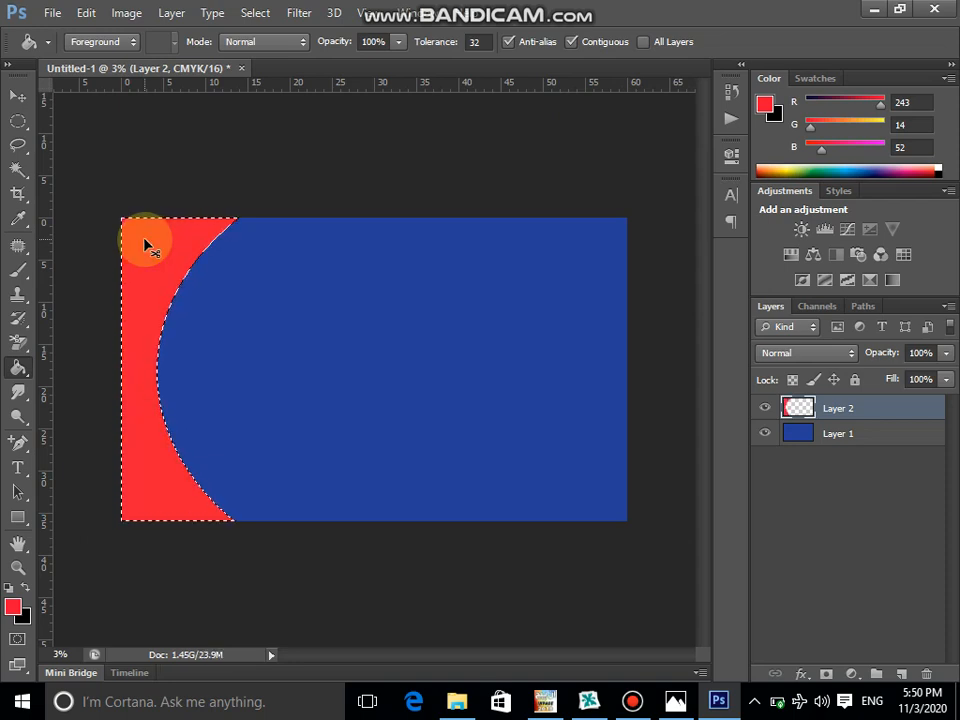
key("ctrl+d")
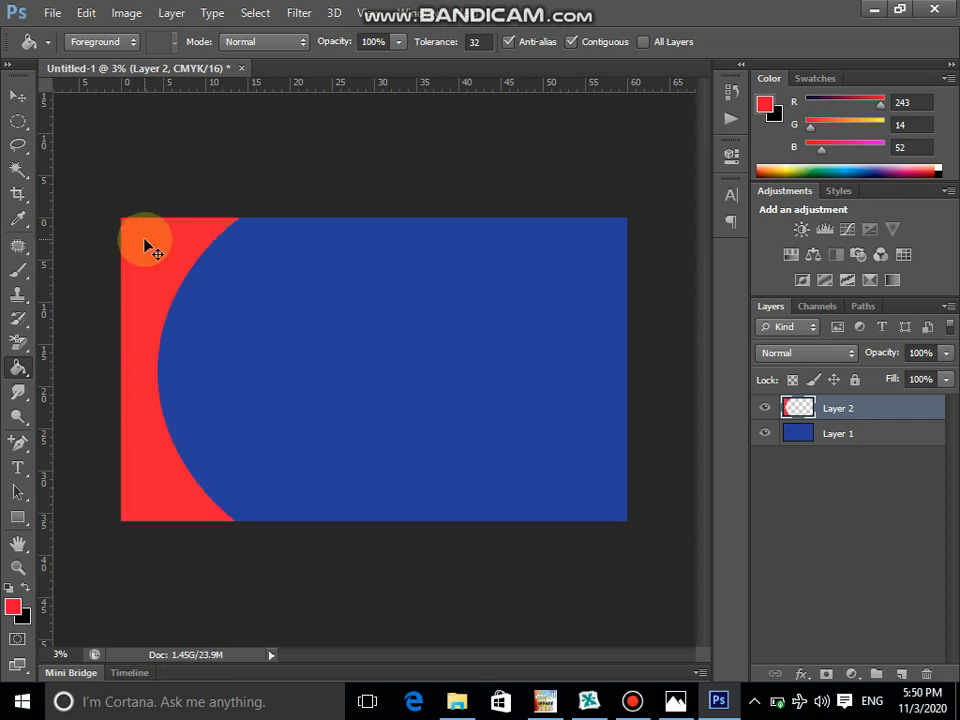
- Duplicate the red shape's layer and select the red area on the copy with the Magic Wand
key("ctrl+j")
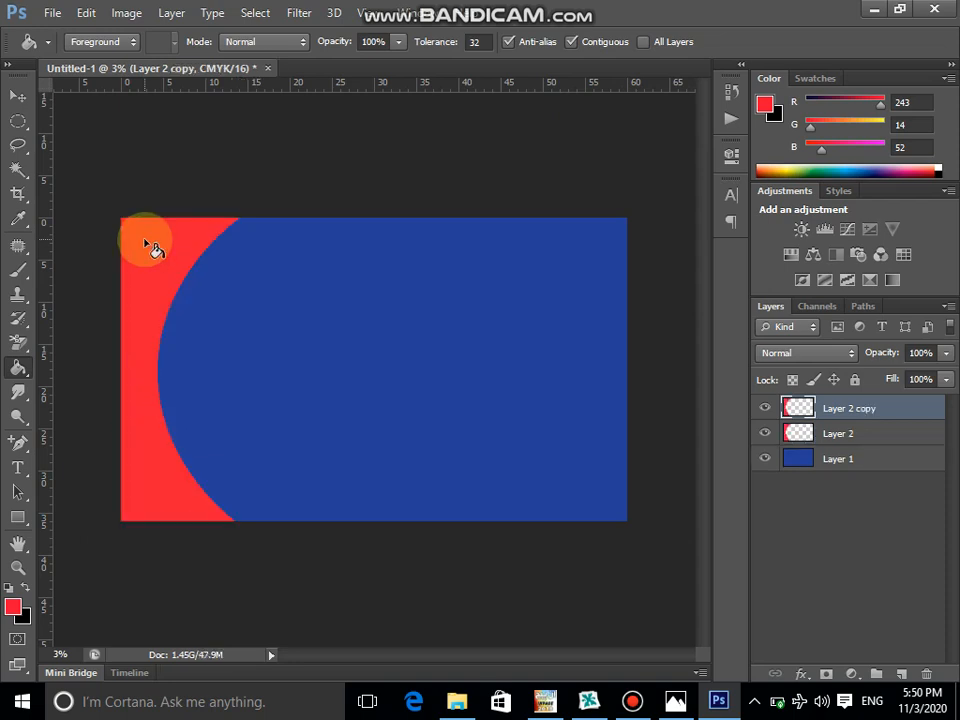
left_click(17, 171)
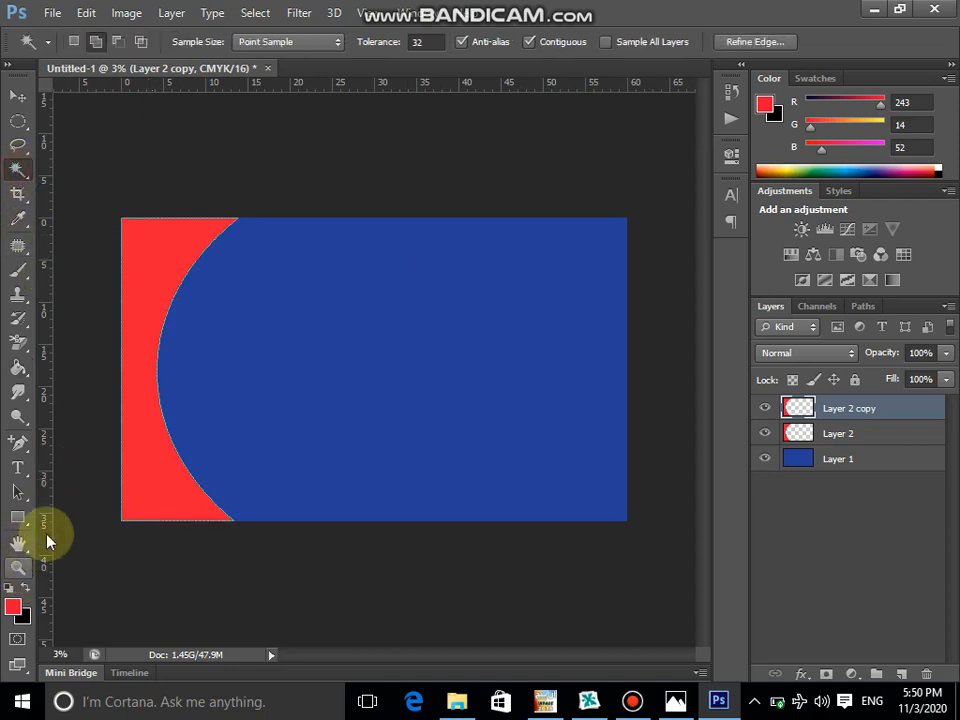
left_click(140, 330)
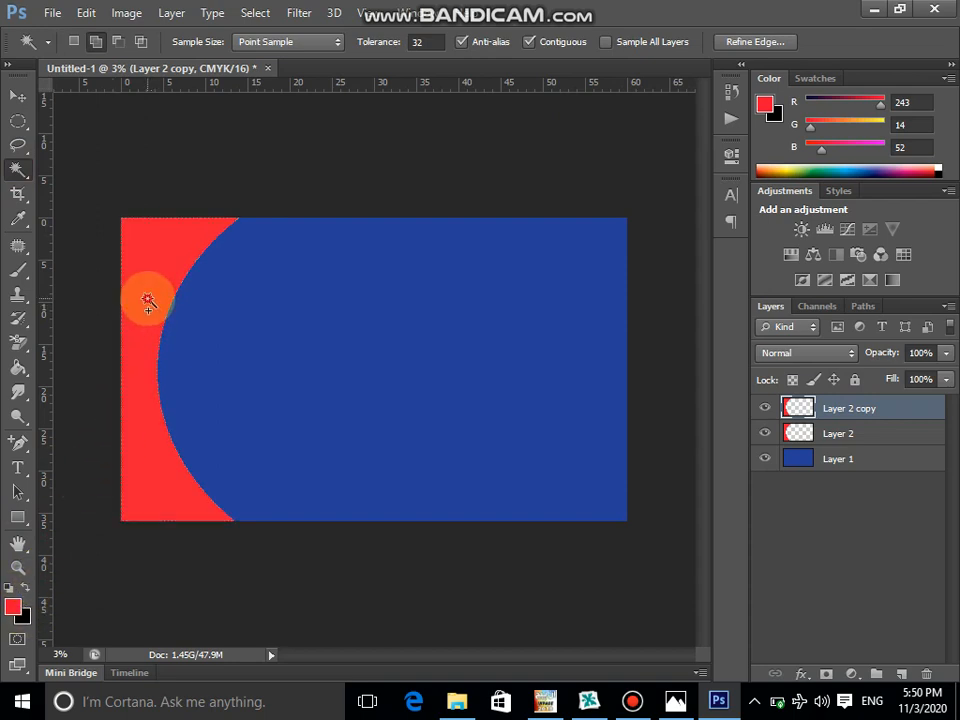
left_click(148, 305)
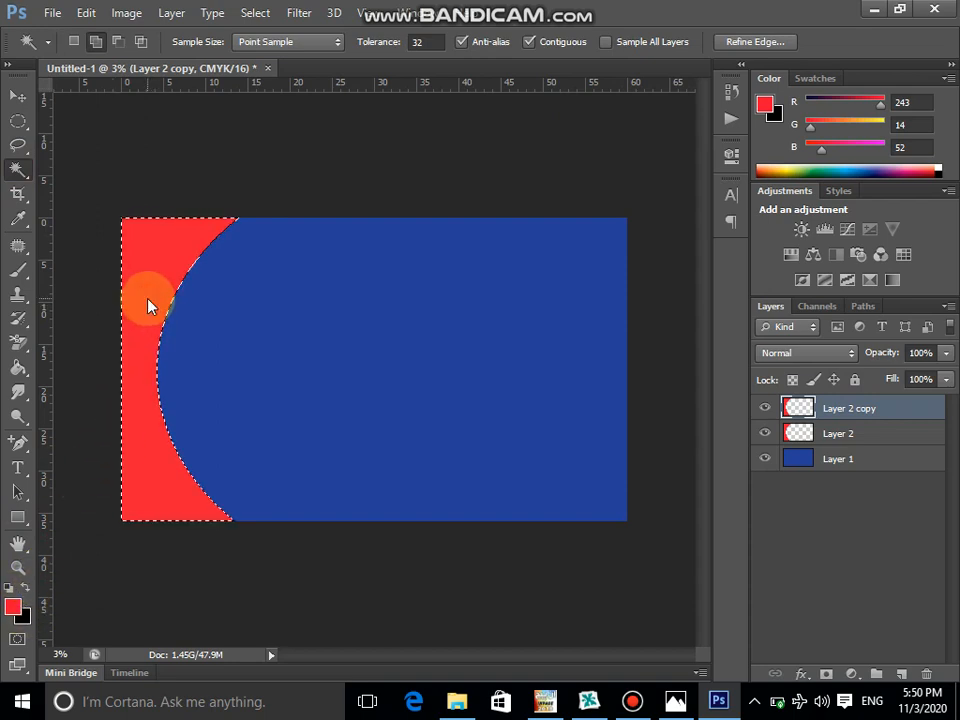
- Recolor the selected shape on the duplicate layer with yellow f5f809 and deselect
left_click(13, 610)
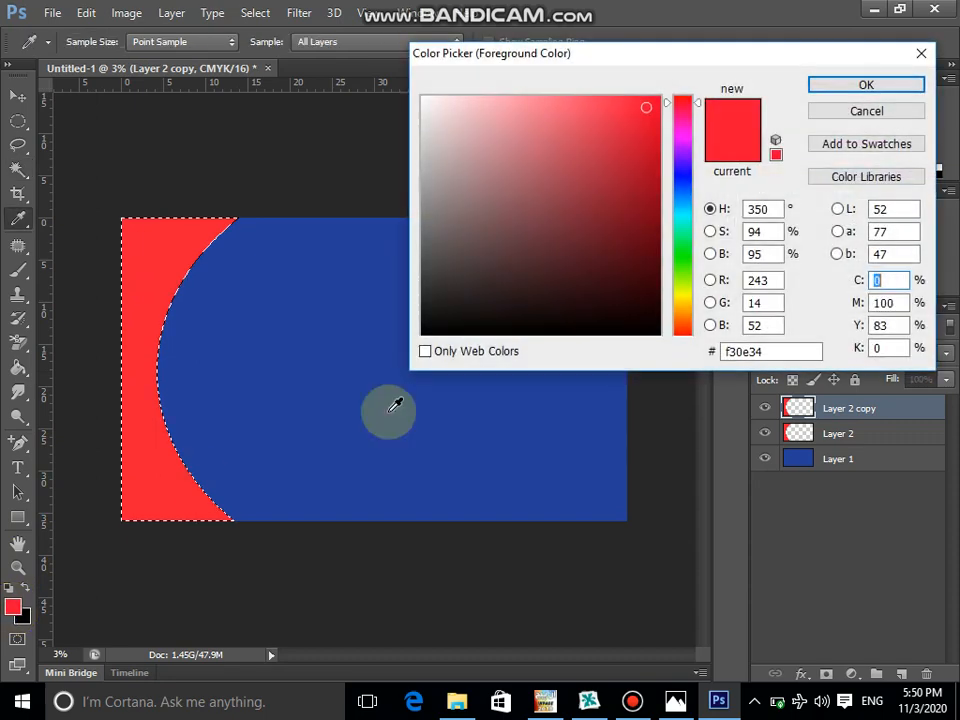
left_click(681, 295)
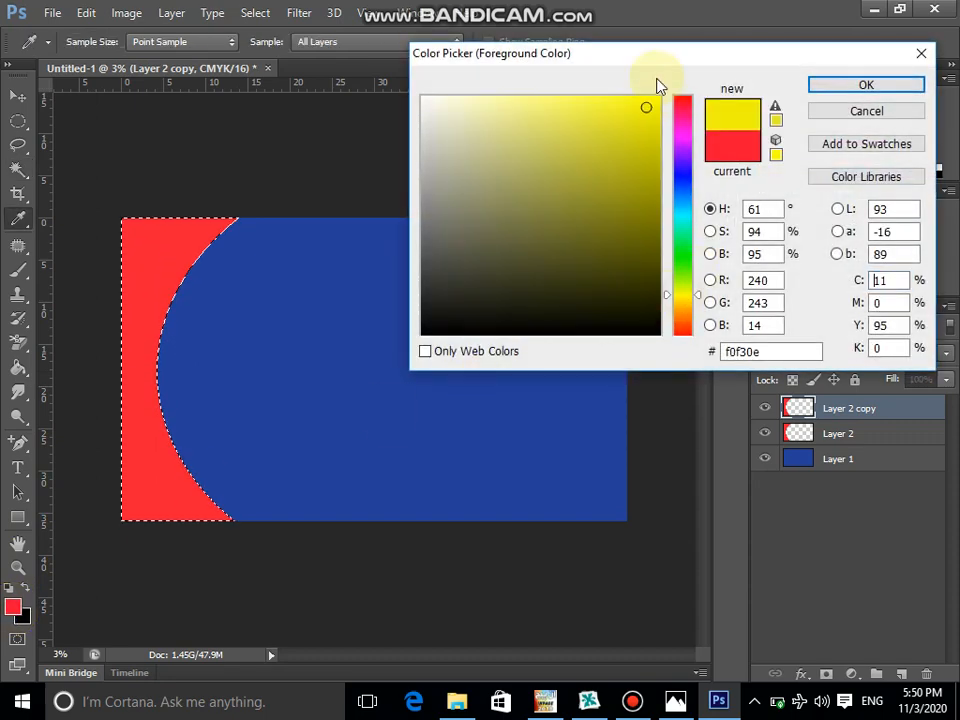
left_click_drag(649, 104, 654, 101)
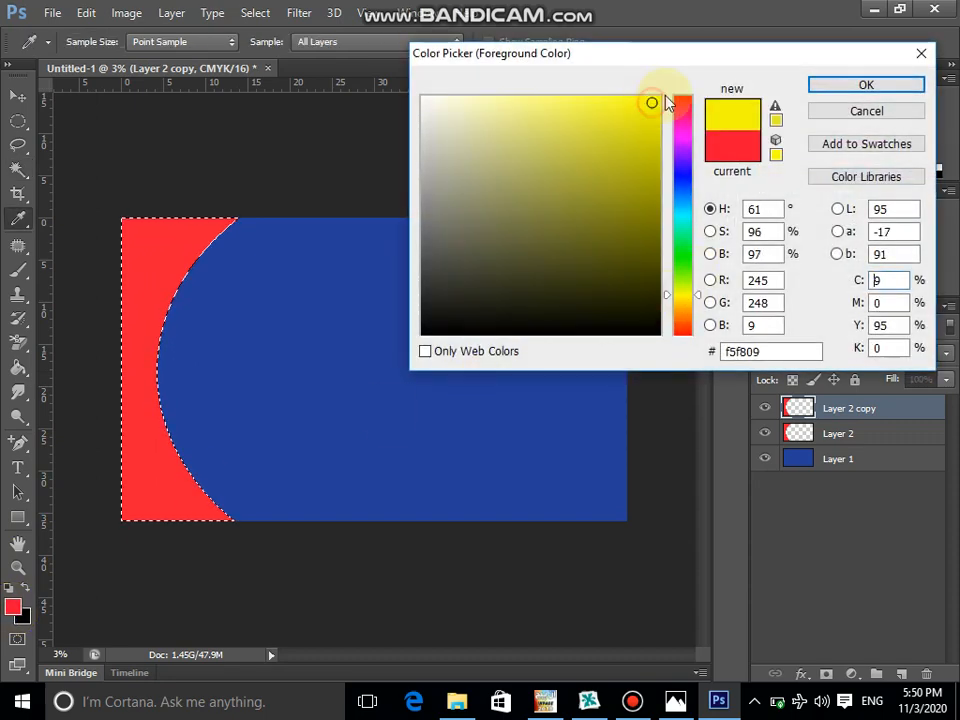
left_click(843, 86)
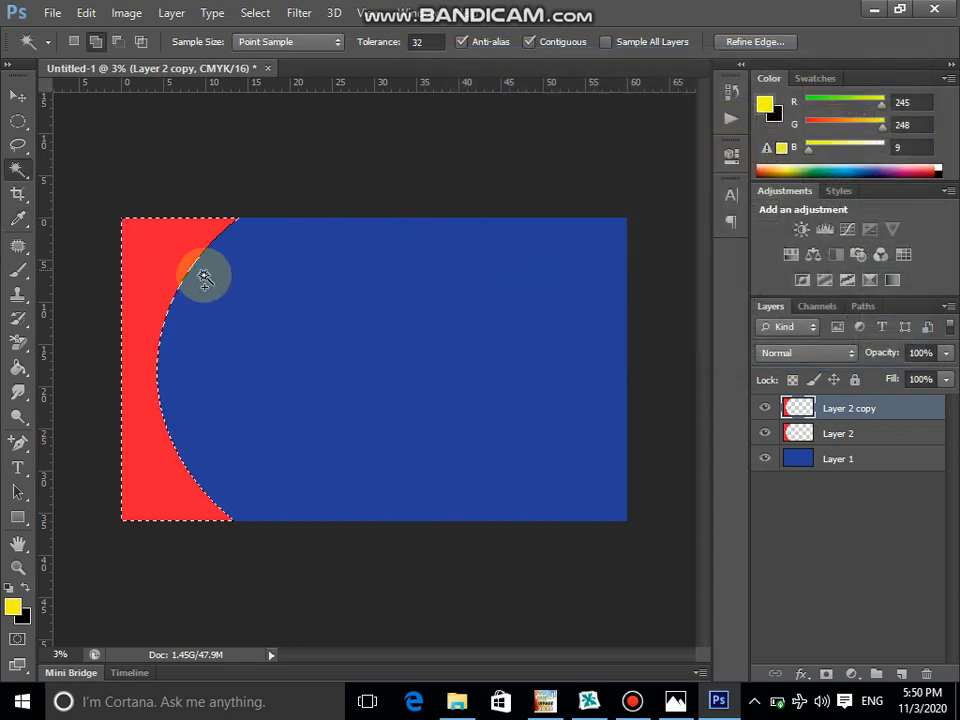
left_click(20, 369)
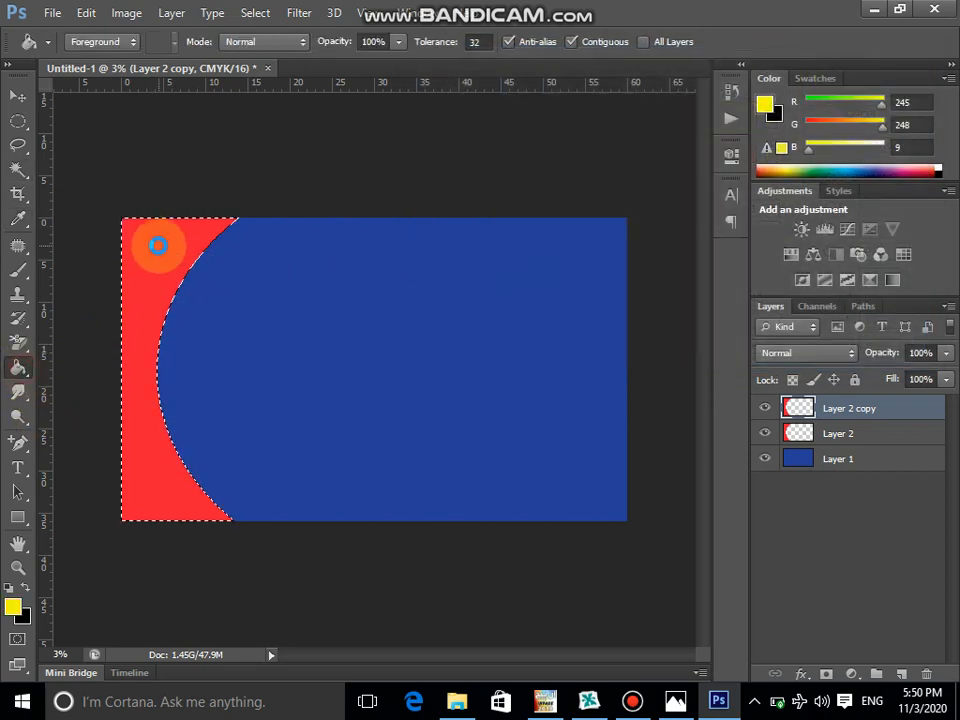
left_click(157, 245)
key("ctrl+d")
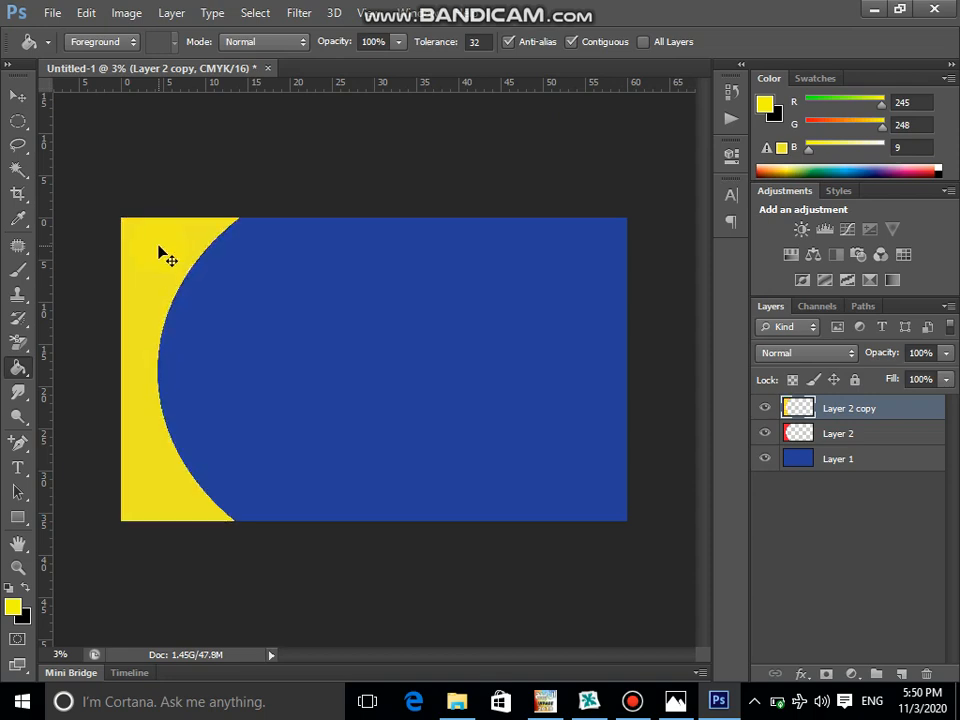
key("ctrl+t")
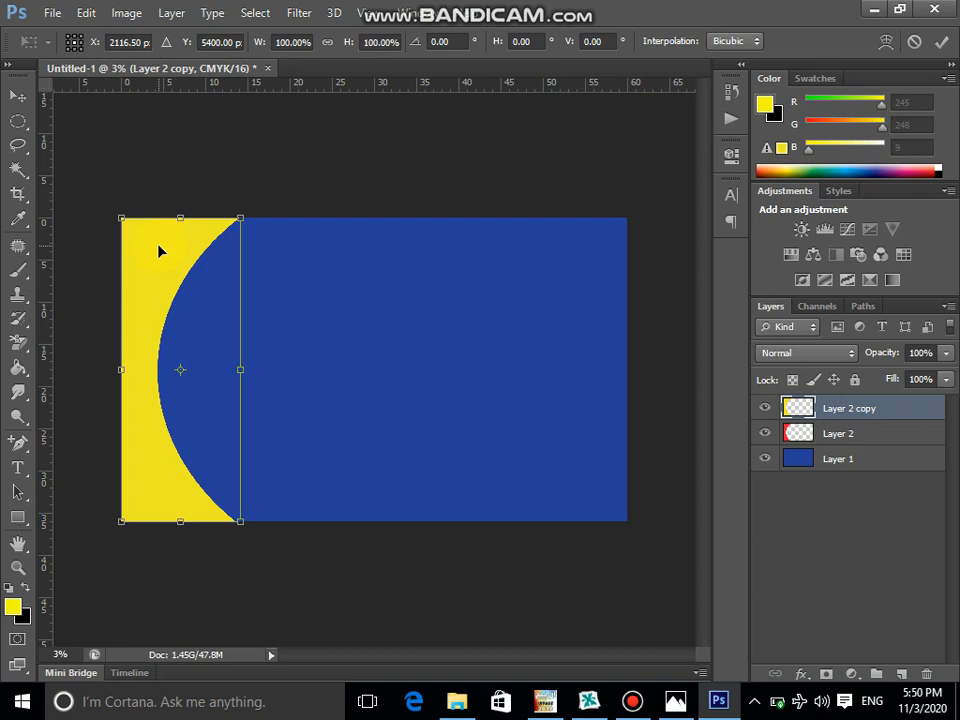
key("Return")
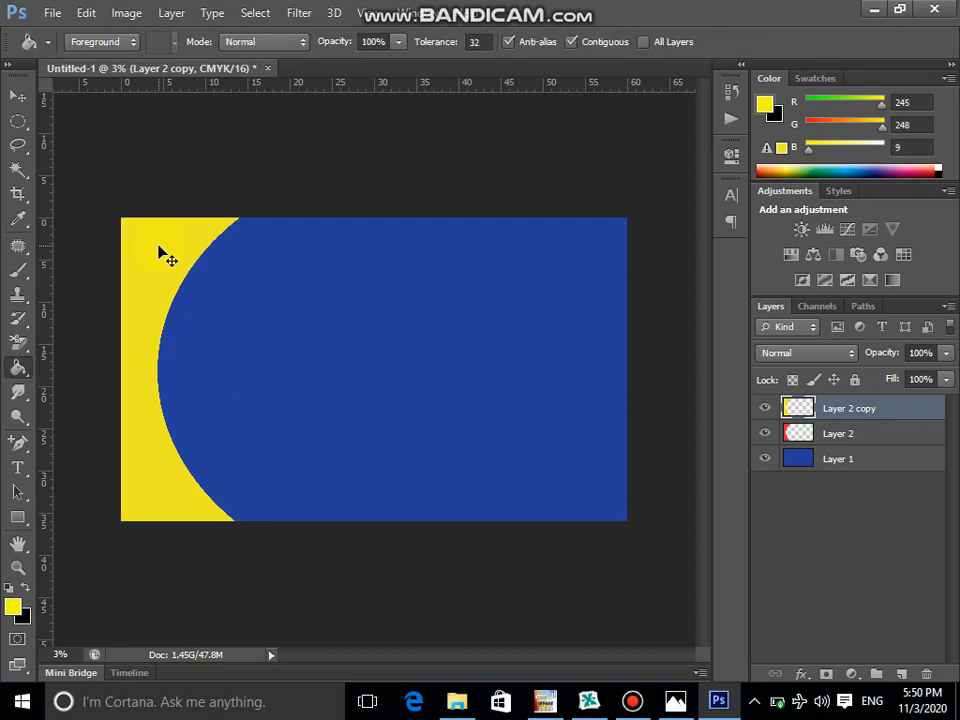
- Place the yellow shape's layer below the red one and widen it to about 115% so a yellow rim extends beyond the red curve
key("ctrl+bracketleft")
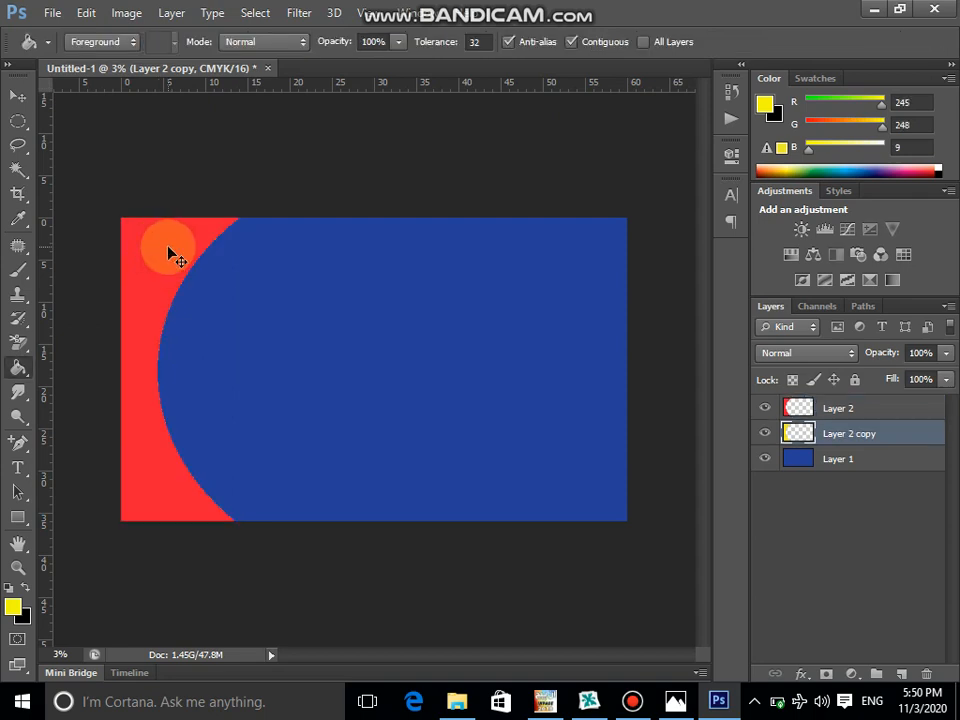
key("ctrl+t")
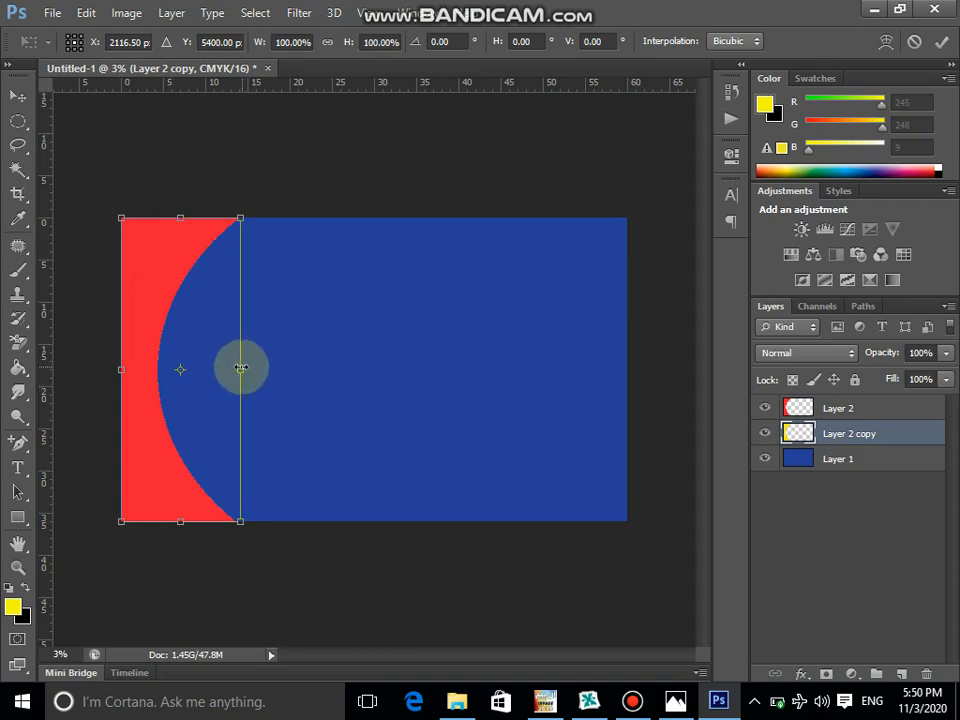
mouse_move(241, 367)
left_mouse_down()
mouse_move(268, 371)
mouse_move(258, 375)
left_mouse_up()
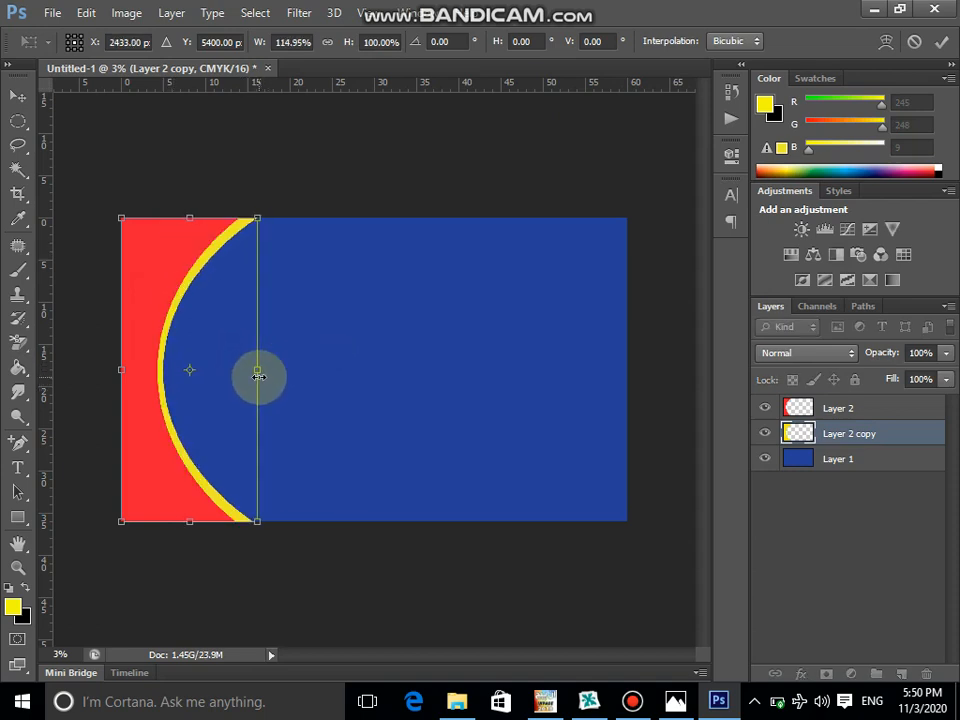
key("g")
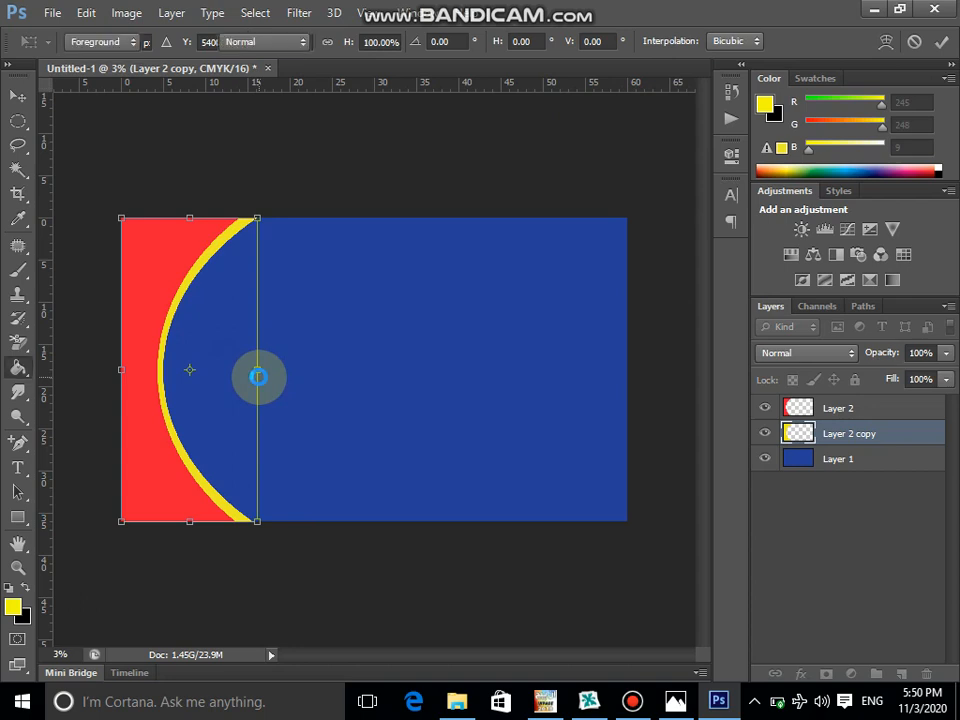
left_click(258, 377)
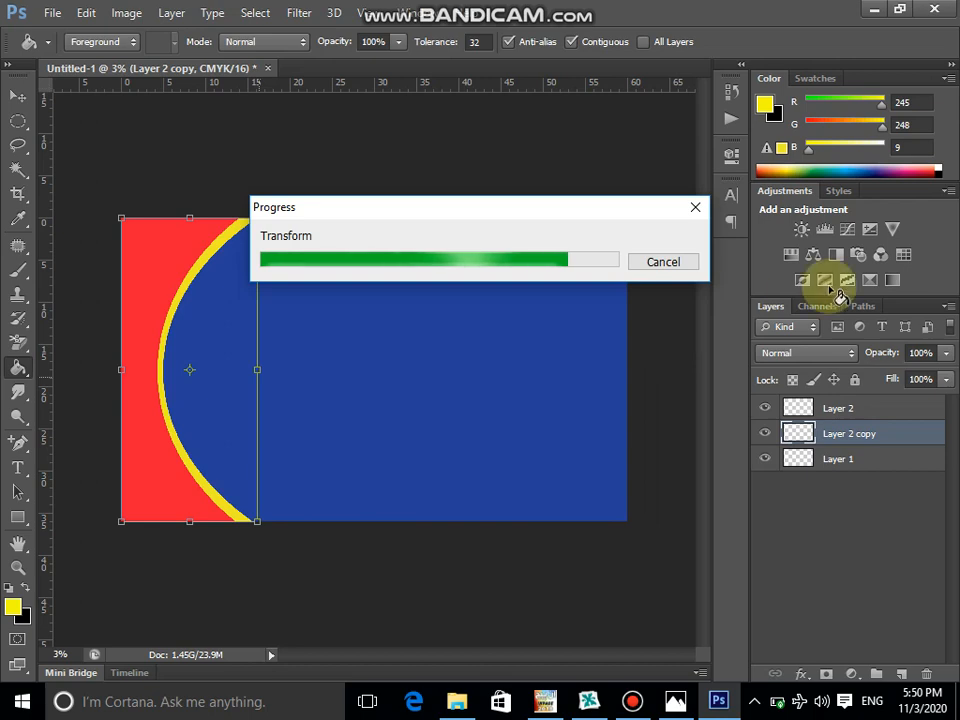
- Group the red and yellow shape layers and stretch the group horizontally to about 146% with its left side fixed
left_click(836, 408)
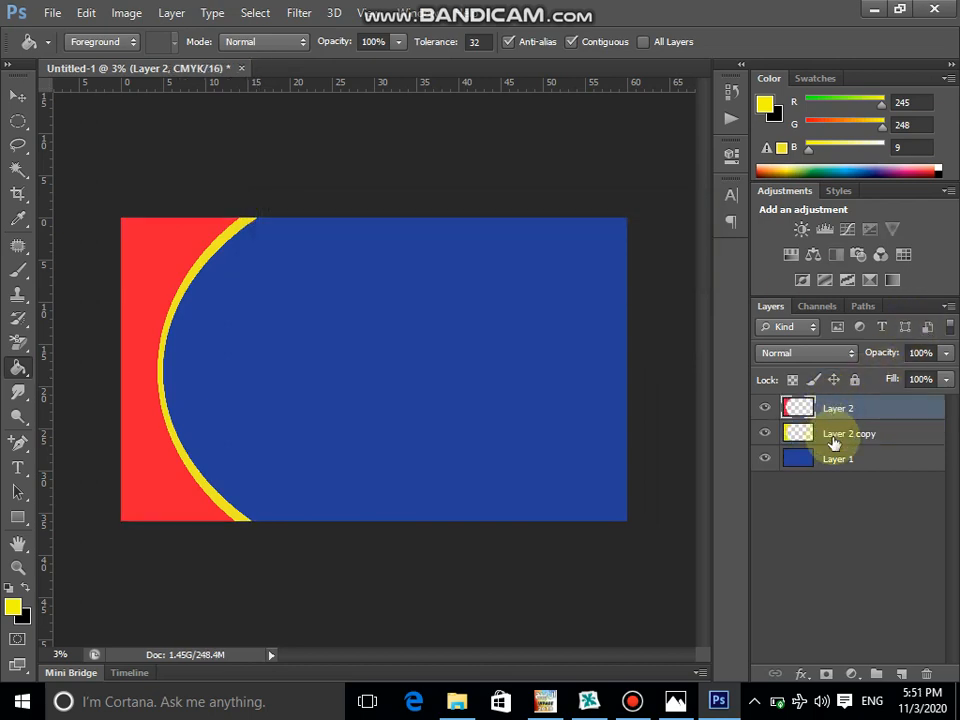
left_click(834, 441, "shift")
key("ctrl+g")
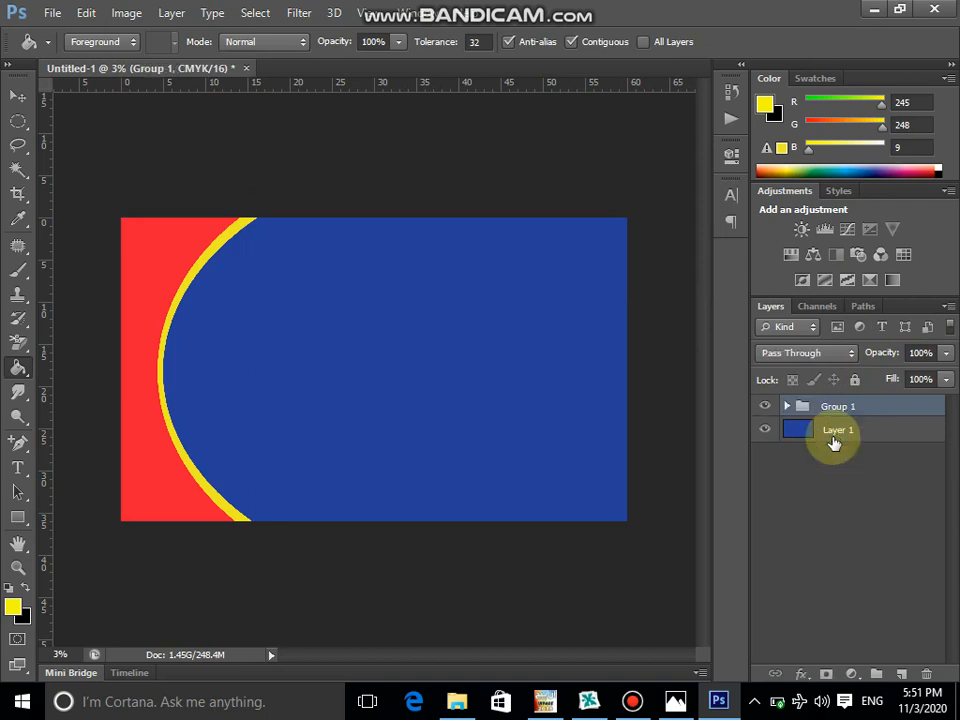
key("ctrl+t")
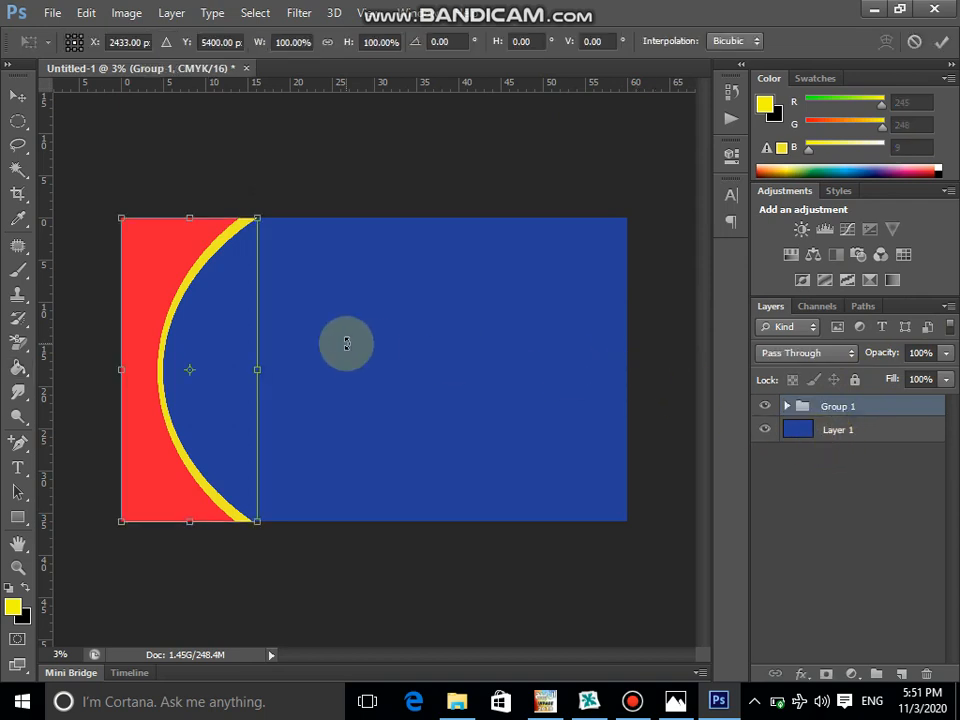
left_click_drag(258, 368, 320, 377)
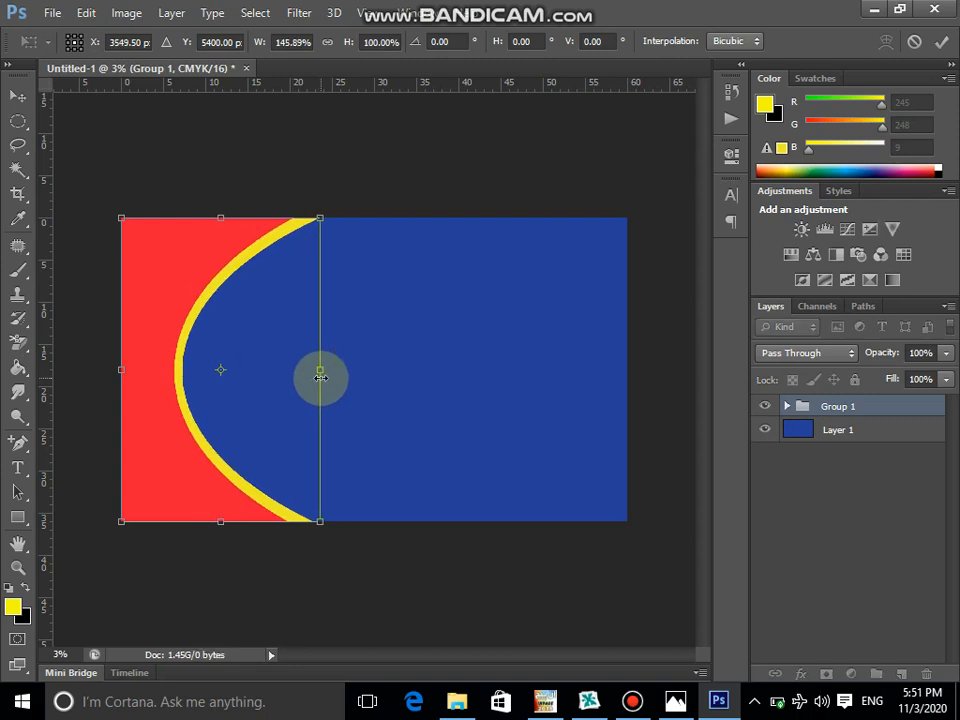
key("g")
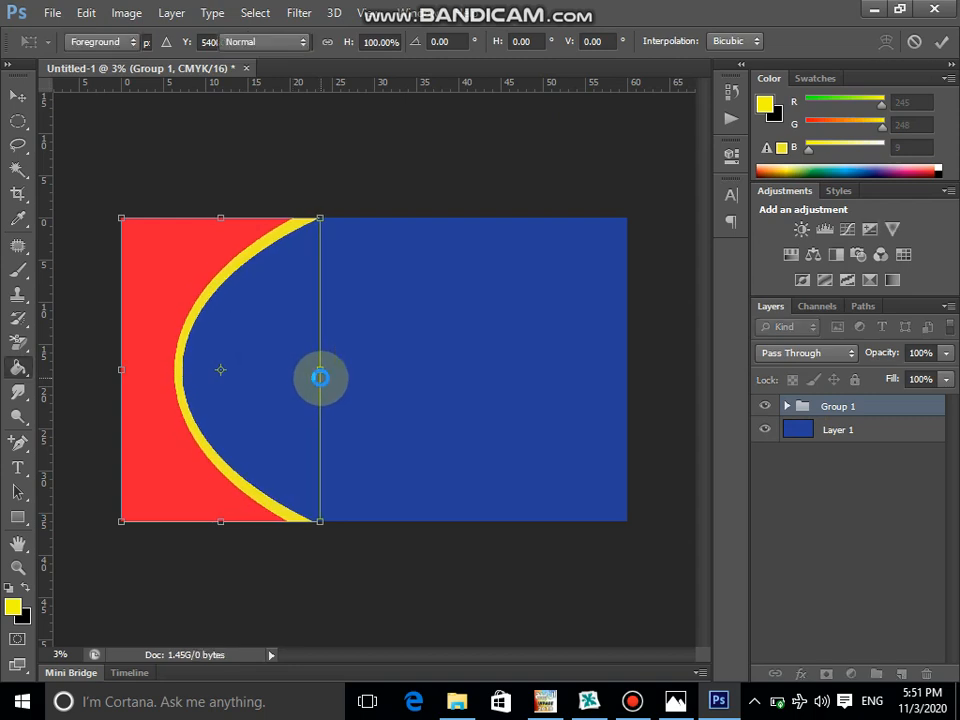
left_click(320, 377)
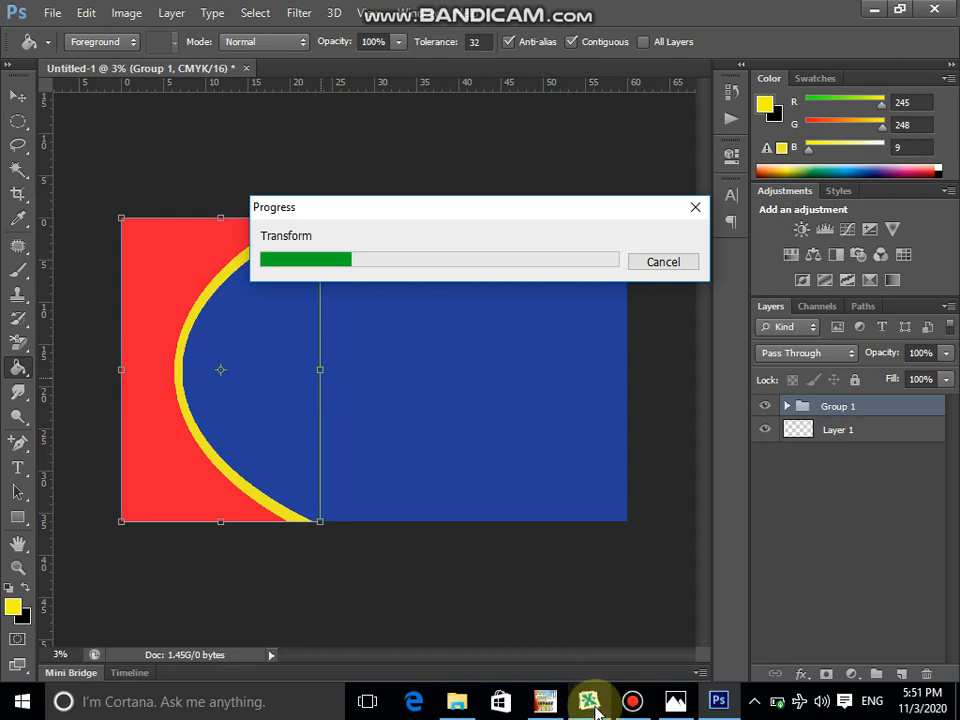
- Copy the Urdu text box from des.inp in InPage and paste it into the Graphic1 drawing in CorelDRAW
left_click(546, 703)
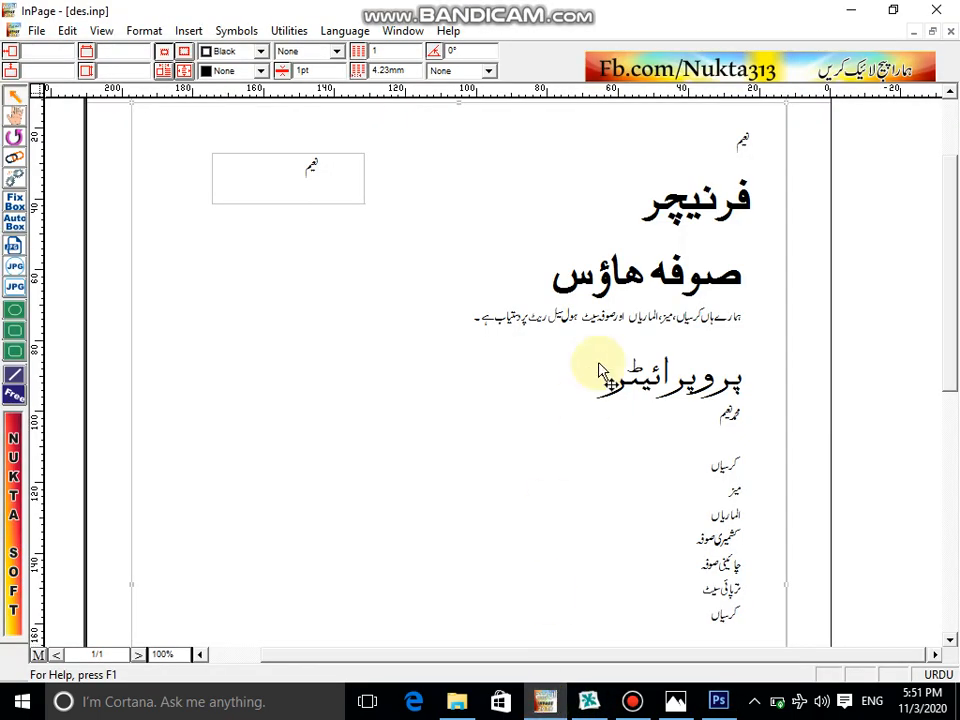
right_click(471, 248)
left_click(534, 327)
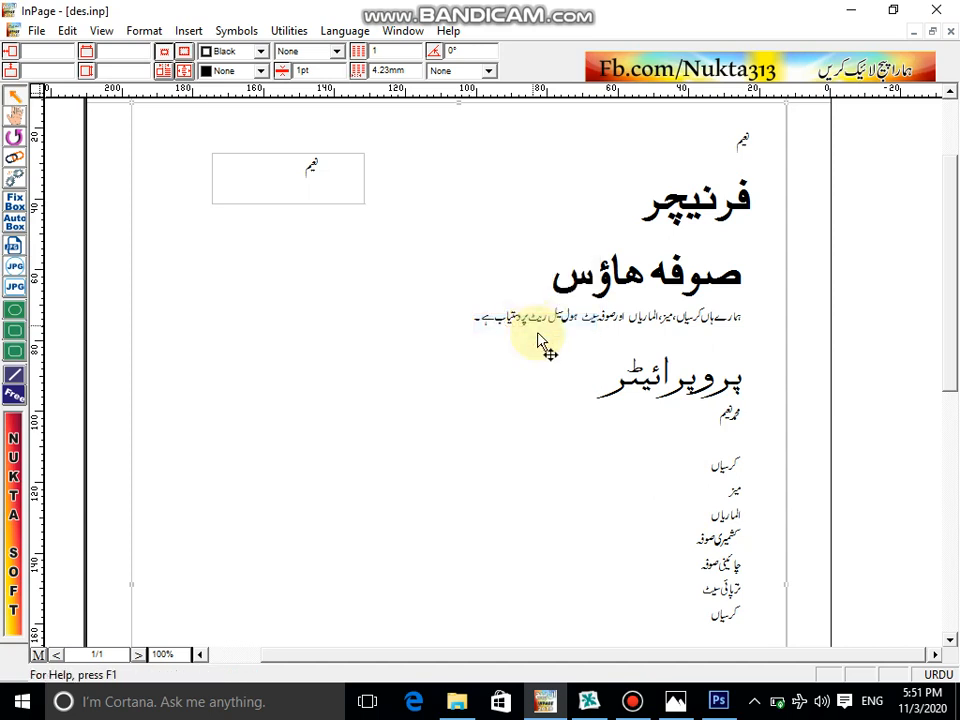
left_click(588, 701)
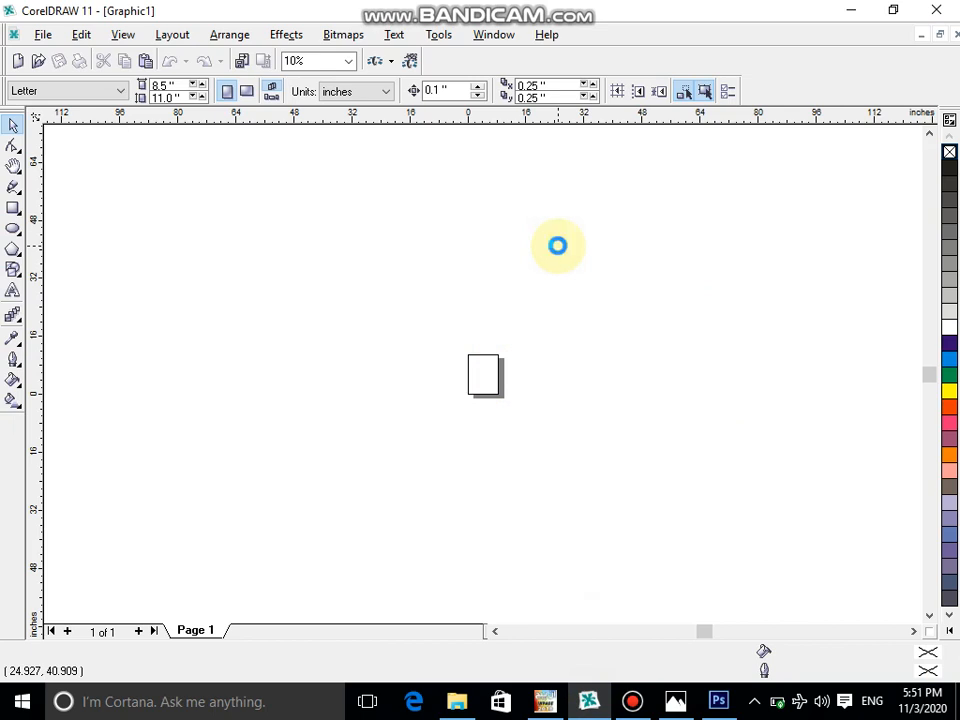
key("ctrl+v")
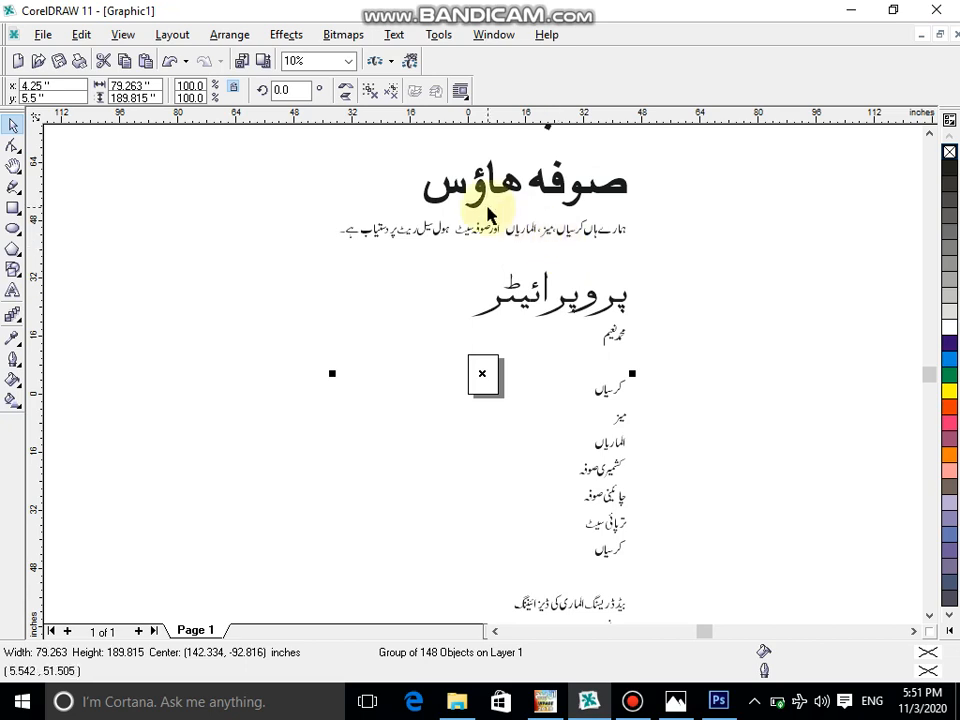
- Ungroup the pasted text and export only the topmost name word as EPS file Graphic1.eps in the dsign folder
left_click(929, 133)
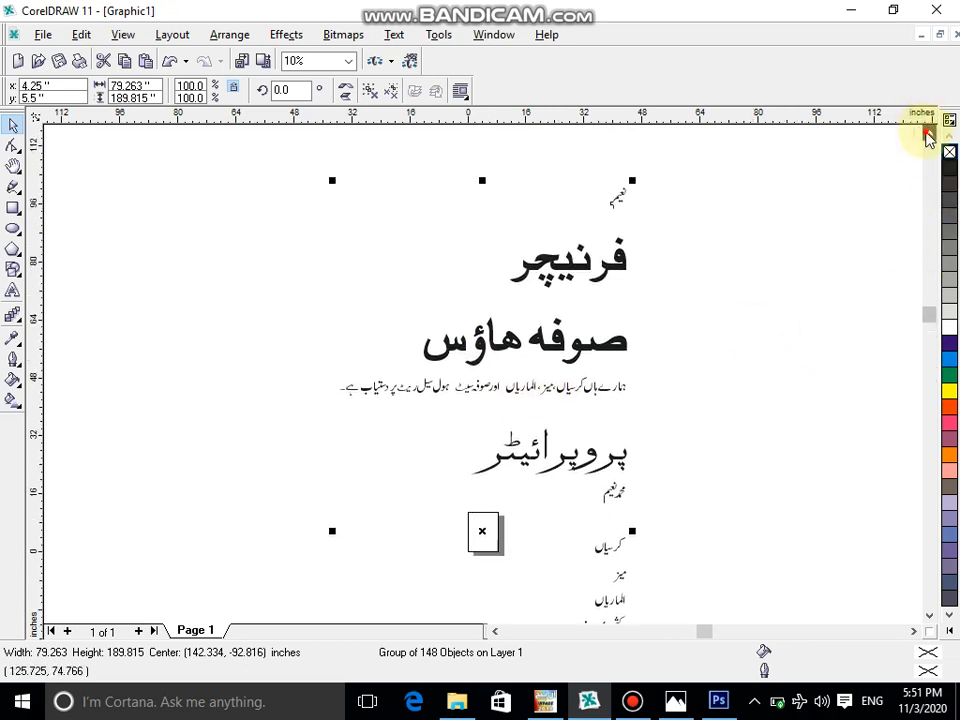
left_click_drag(573, 247, 679, 336)
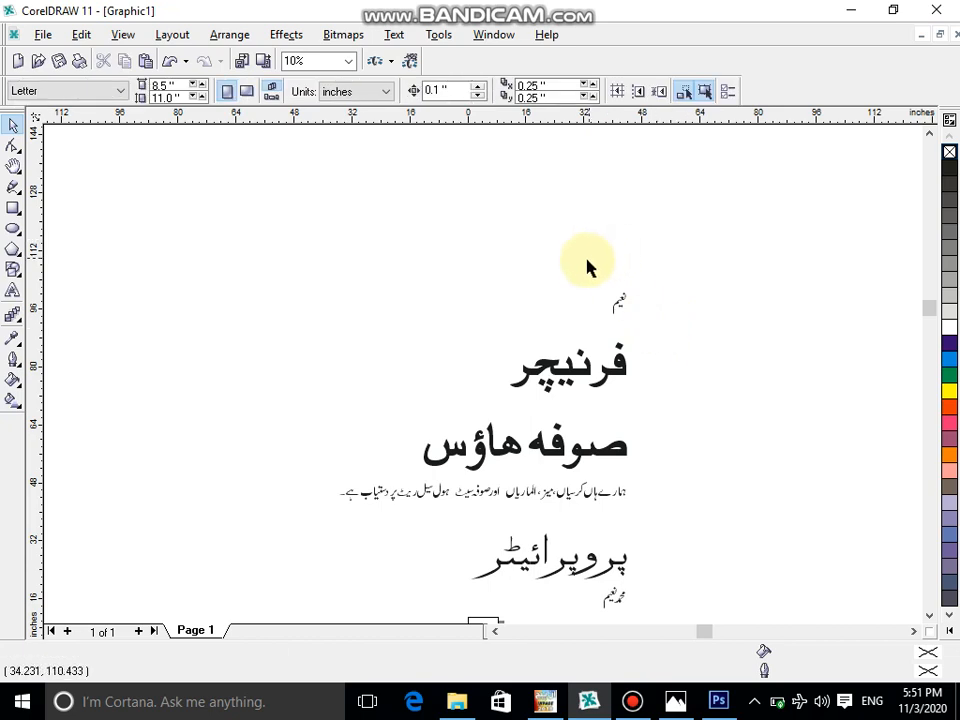
left_click(582, 378)
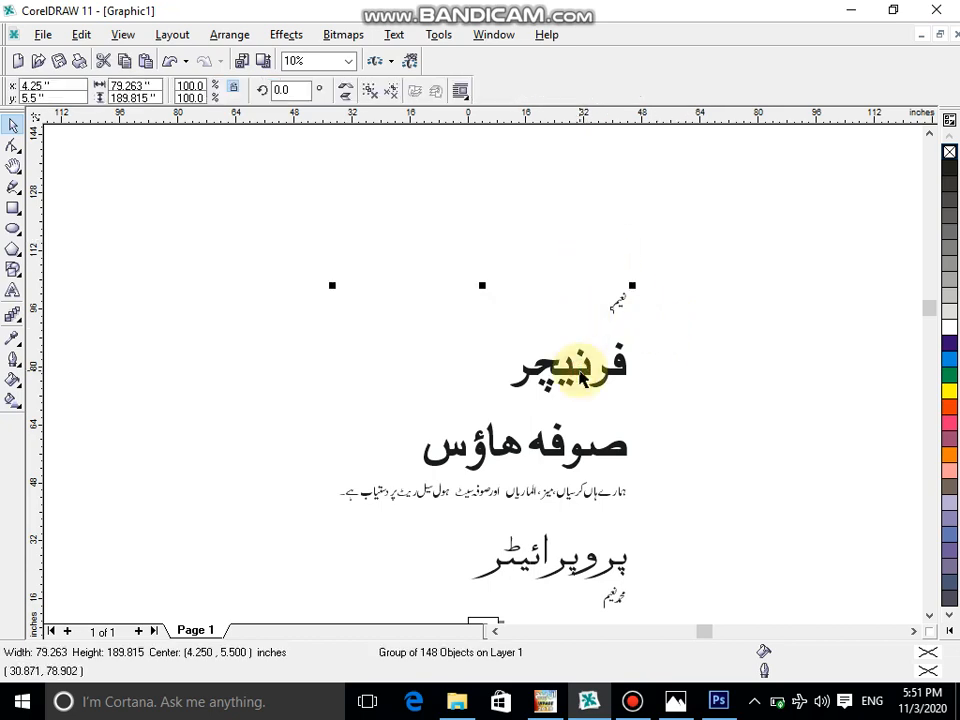
key("ctrl+u")
left_click_drag(548, 214, 700, 337)
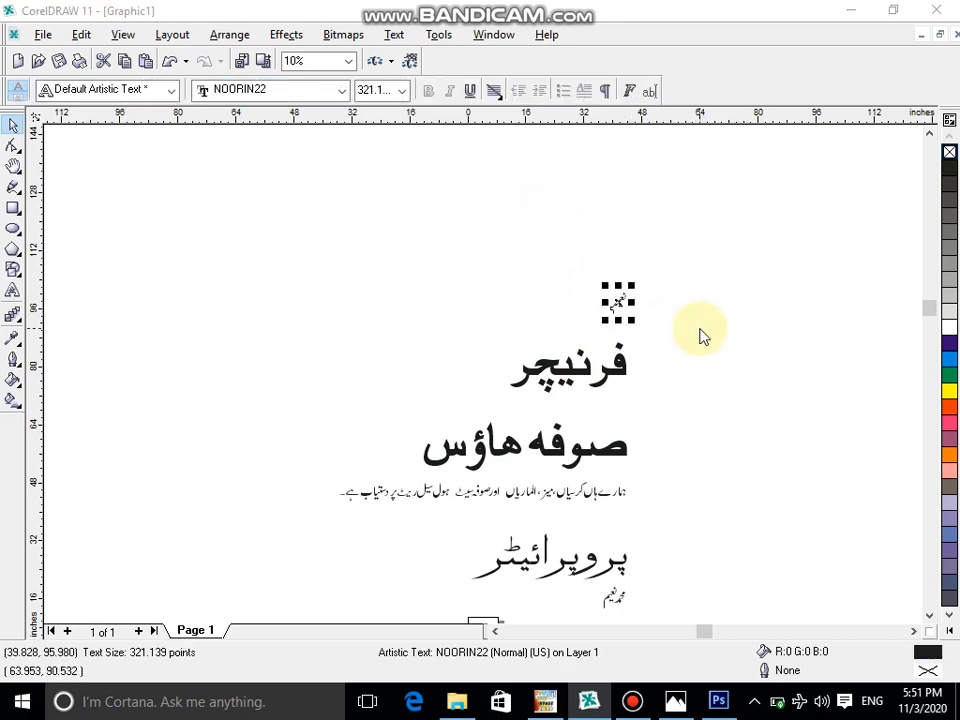
key("ctrl+e")
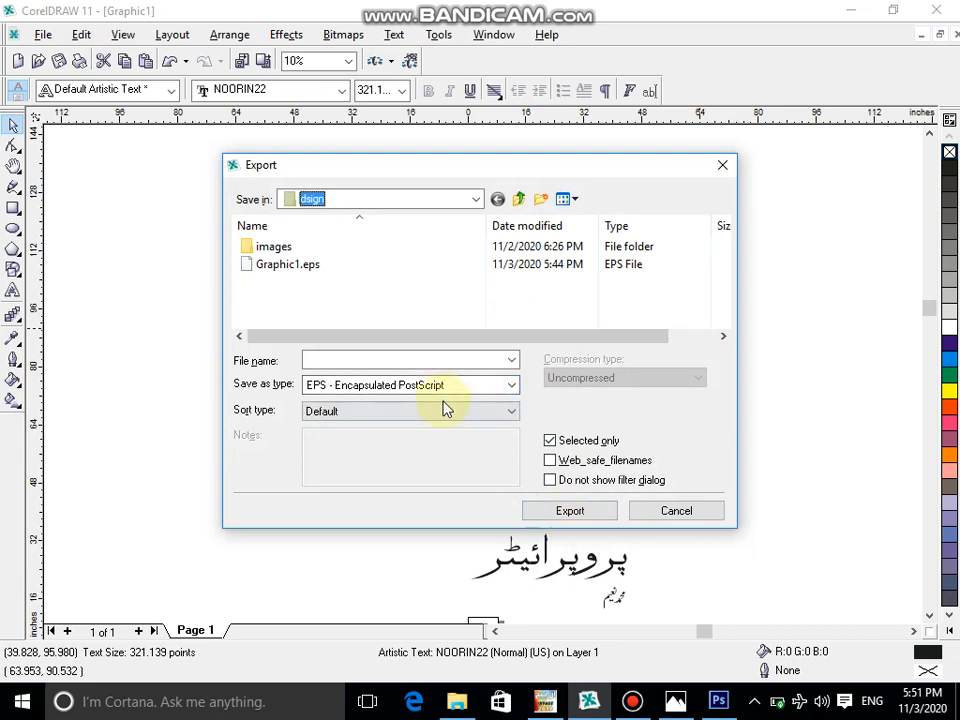
left_click(595, 513)
left_click(516, 520)
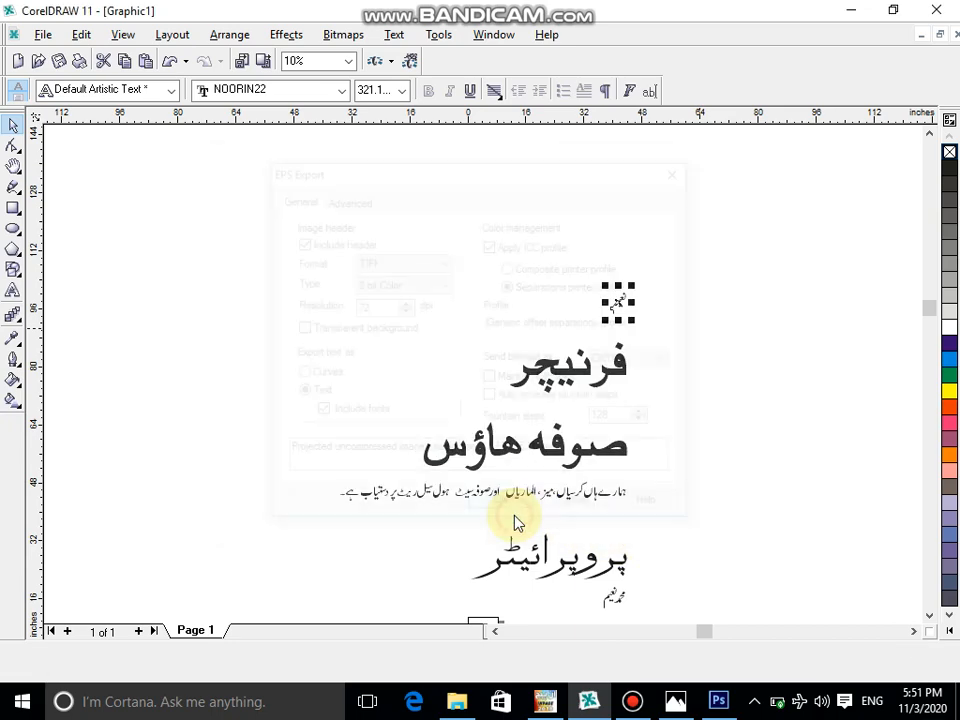
- Place Graphic1.eps from the dsign folder into the banner document in Photoshop
left_click(456, 701)
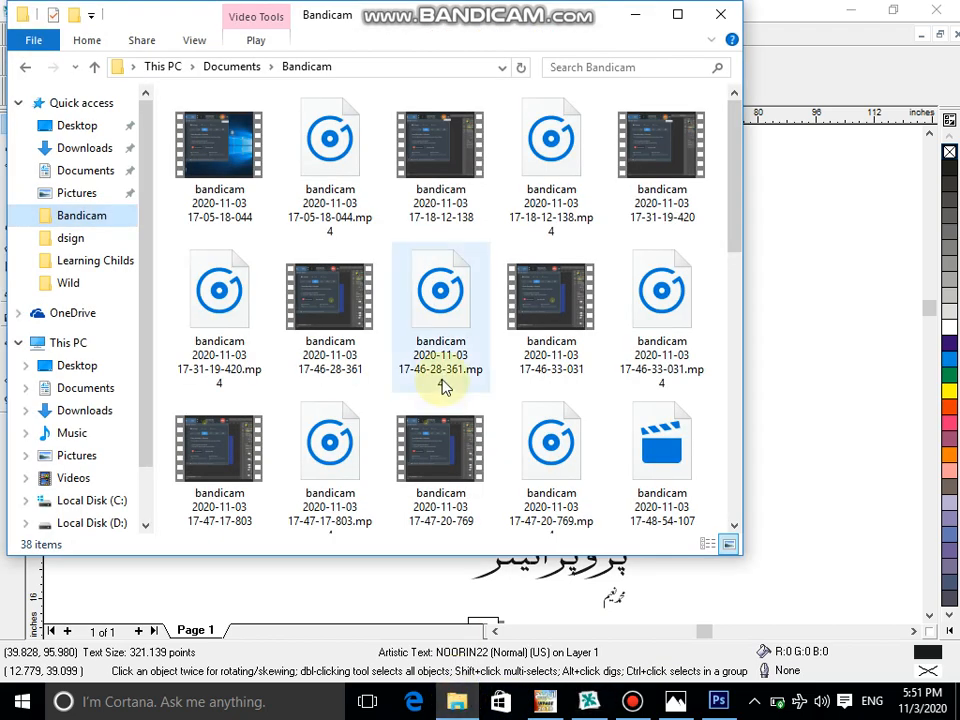
left_click(69, 240)
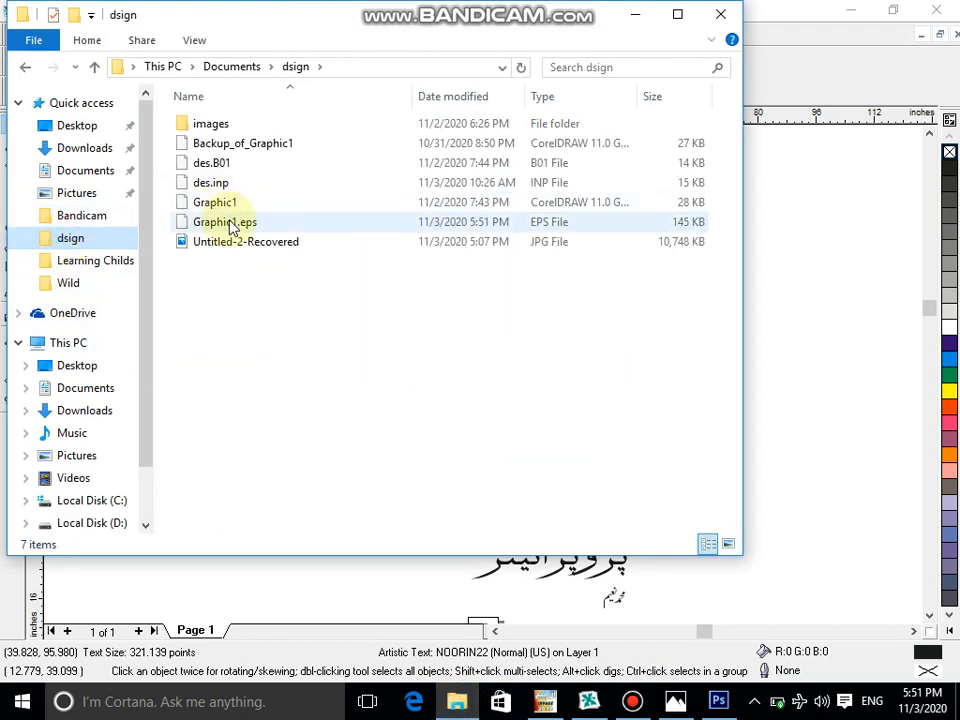
left_click_drag(231, 225, 443, 332)
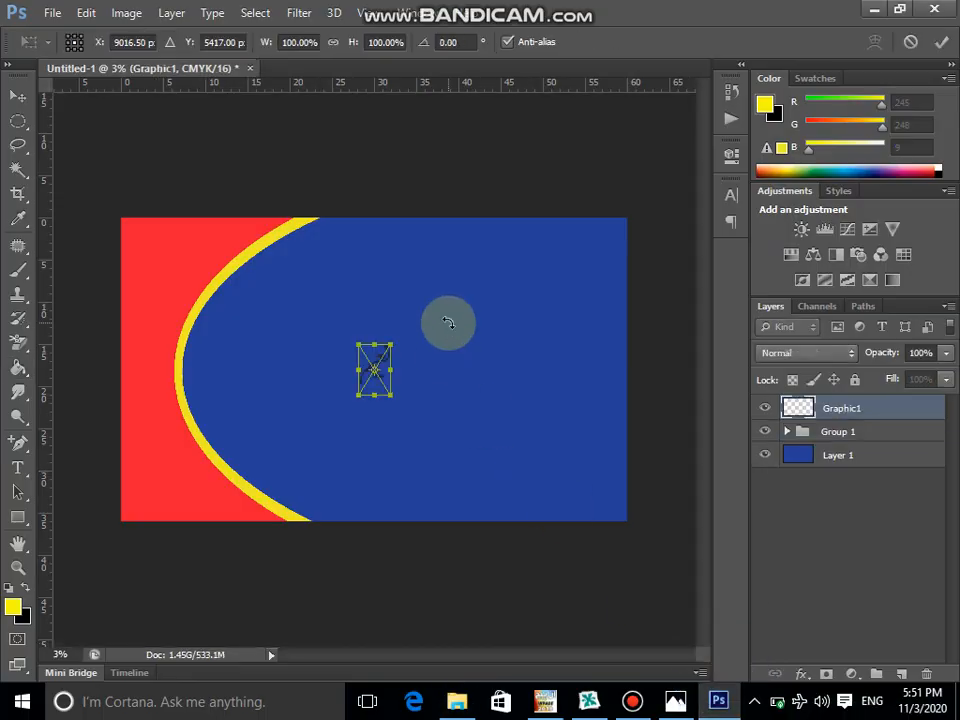
- Enlarge the placed word proportionally to about 379%, narrow its width from the left side, and commit the placement
left_click_drag(390, 346, 488, 208)
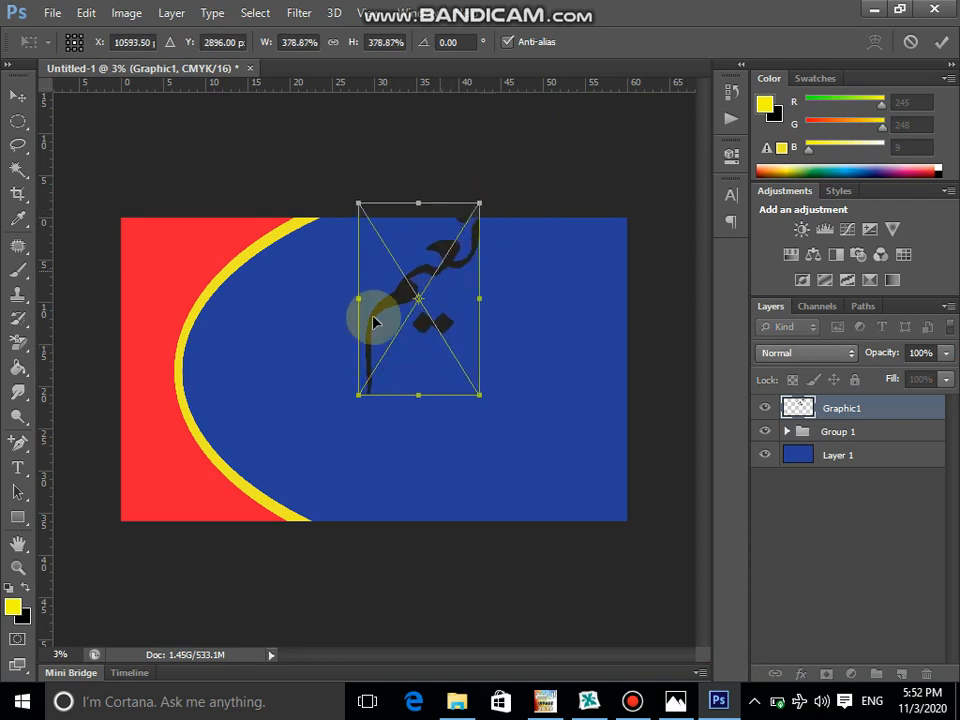
left_click_drag(357, 296, 399, 286)
key("g")
left_click(664, 510)
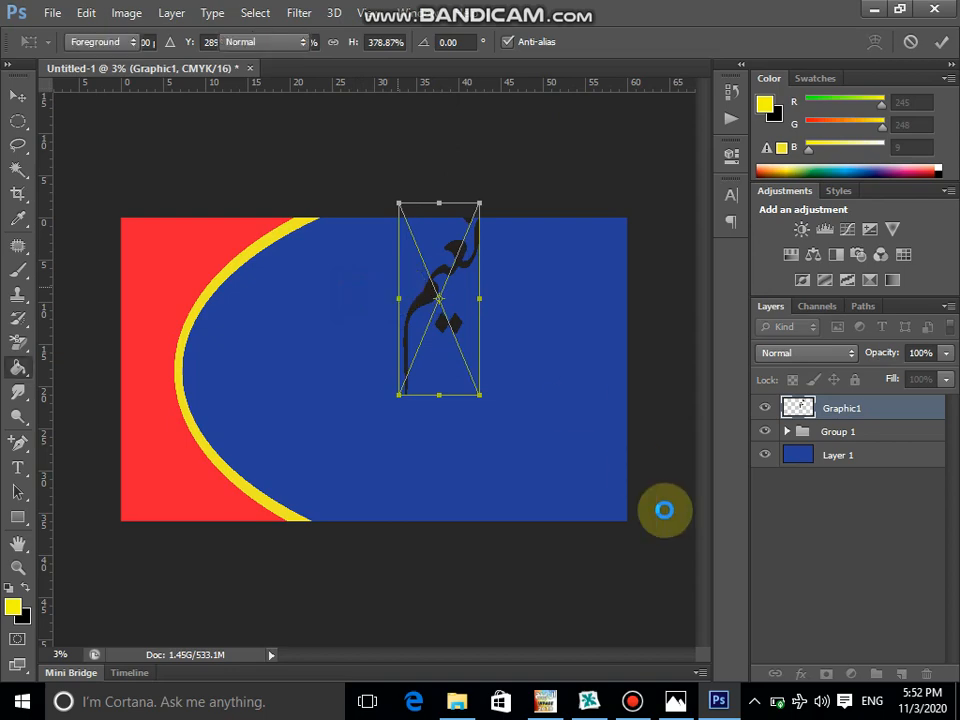
- Apply a near-white Color Overlay at Normal blend mode and 100% opacity to the placed word's layer
left_click(804, 675)
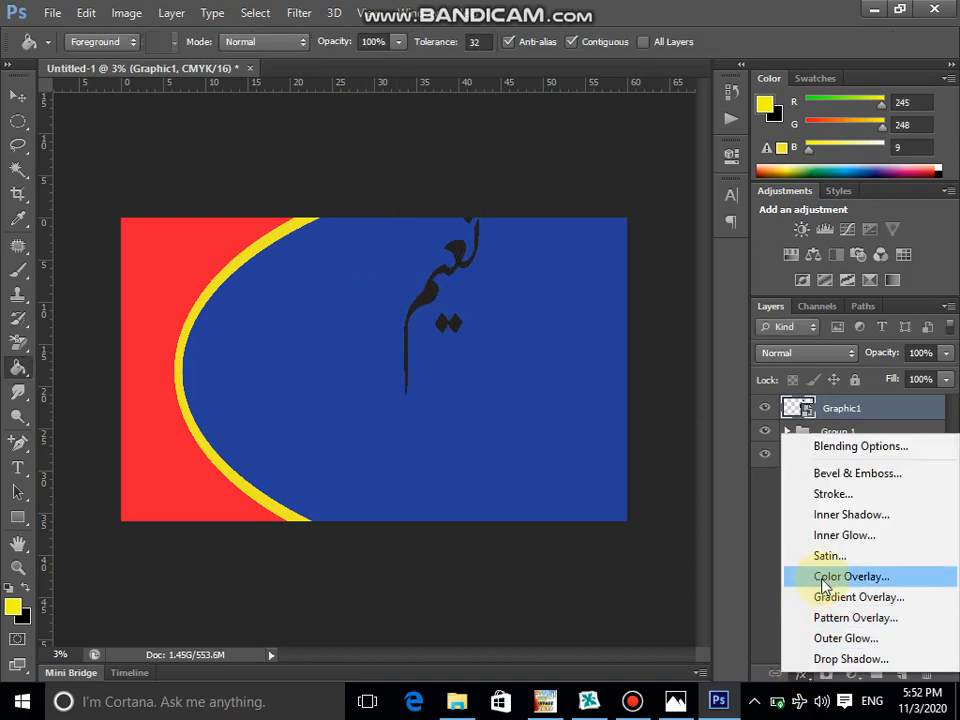
left_click(829, 578)
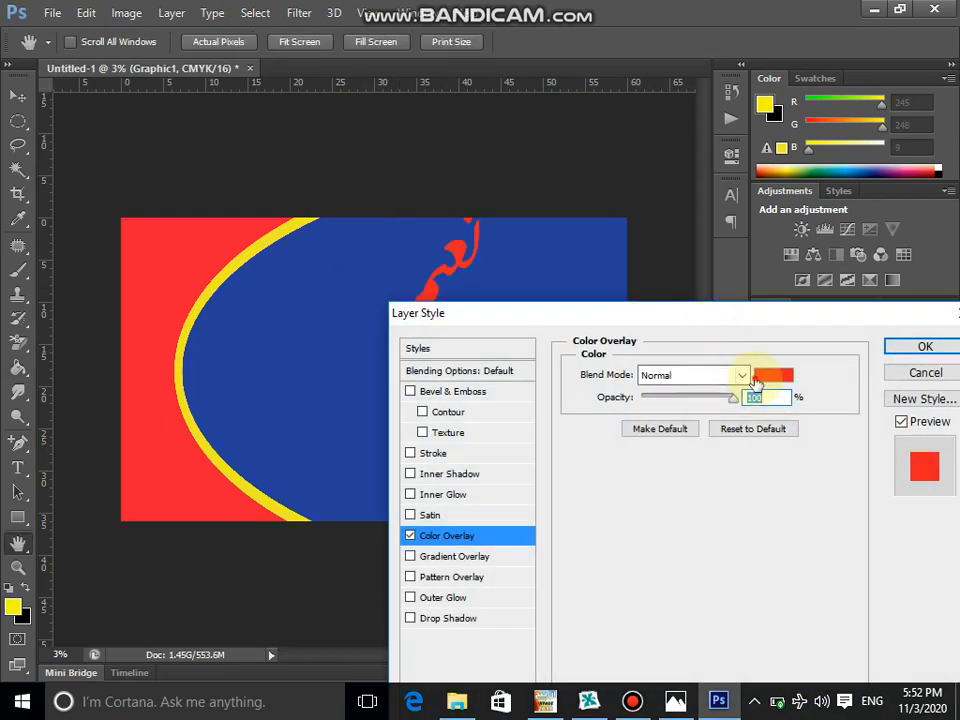
left_click(766, 376)
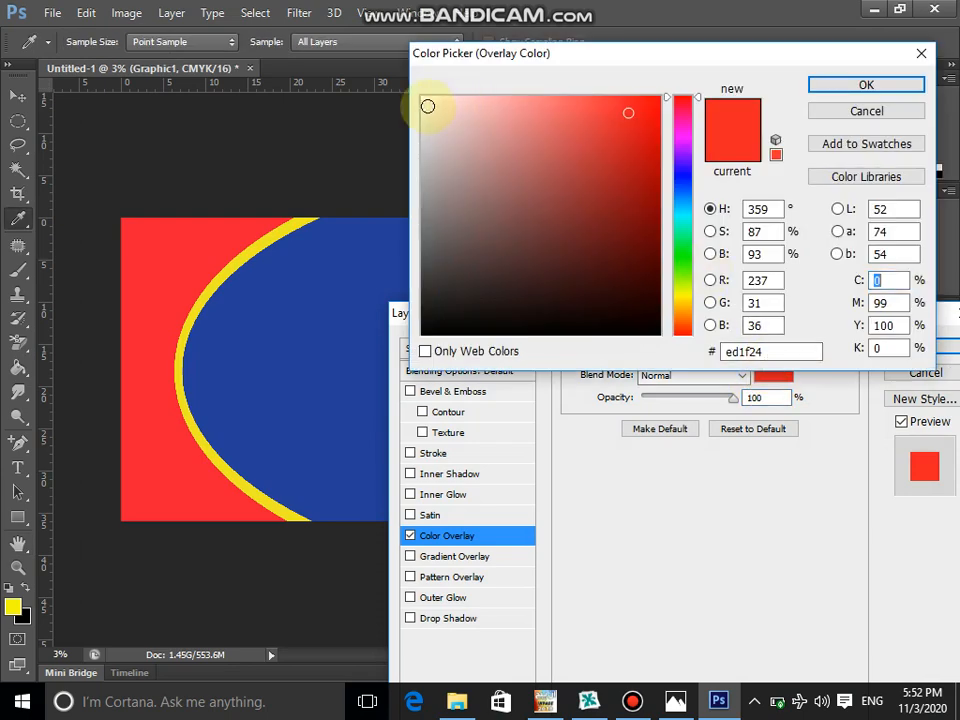
left_click(427, 106)
key("Return")
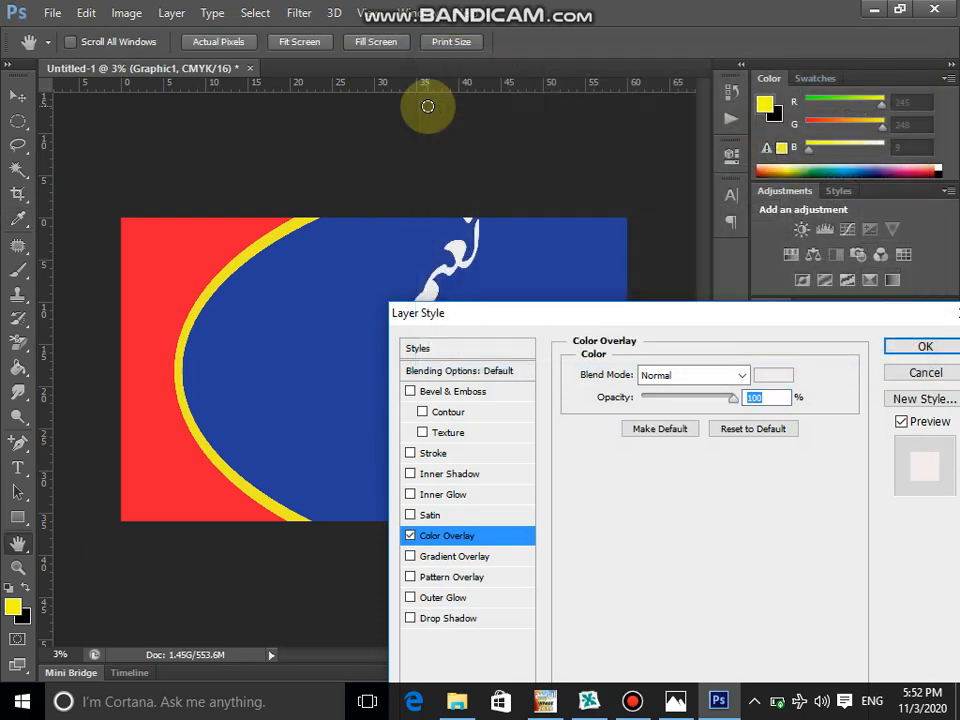
key("Return")
key("g")
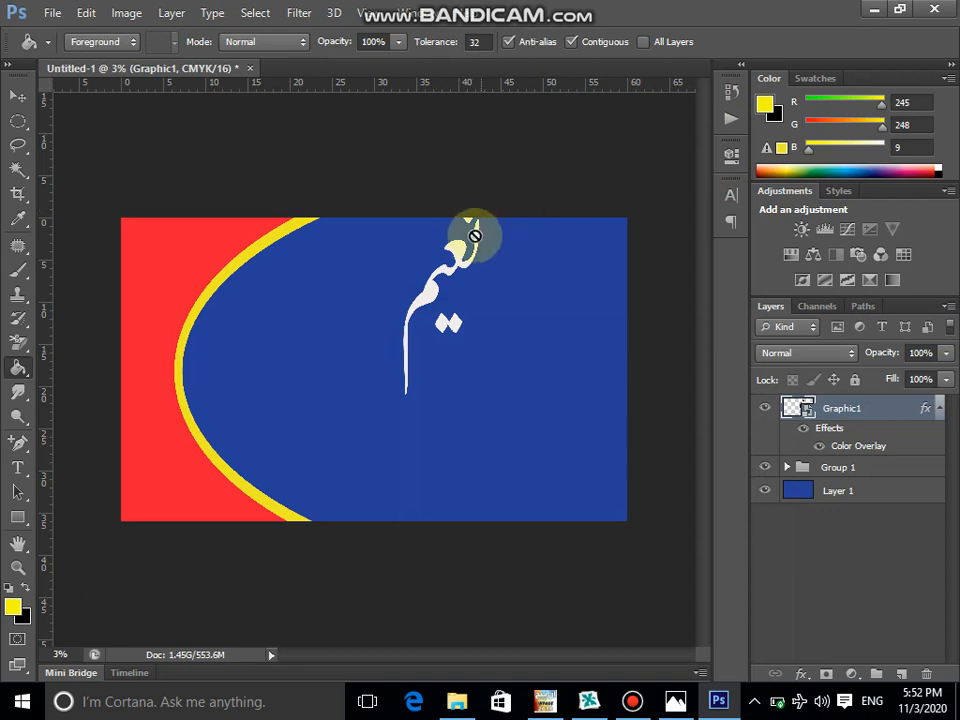
- Reposition the white word slightly up and to the right on the blue background with the Move tool
key("v")
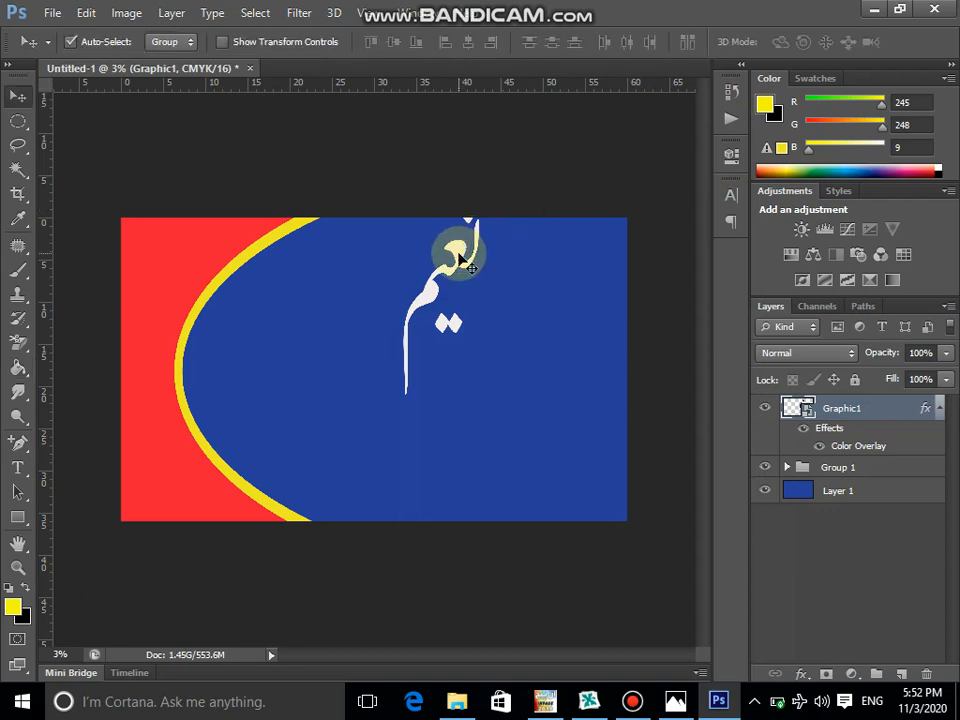
left_click_drag(478, 314, 510, 282)
left_click(592, 643)
- Switch to CorelDRAW and export only the two bold heading lines, فرنیچر and صوفہ ھاؤس, as an EPS file in the dsign folder
left_click(590, 701)
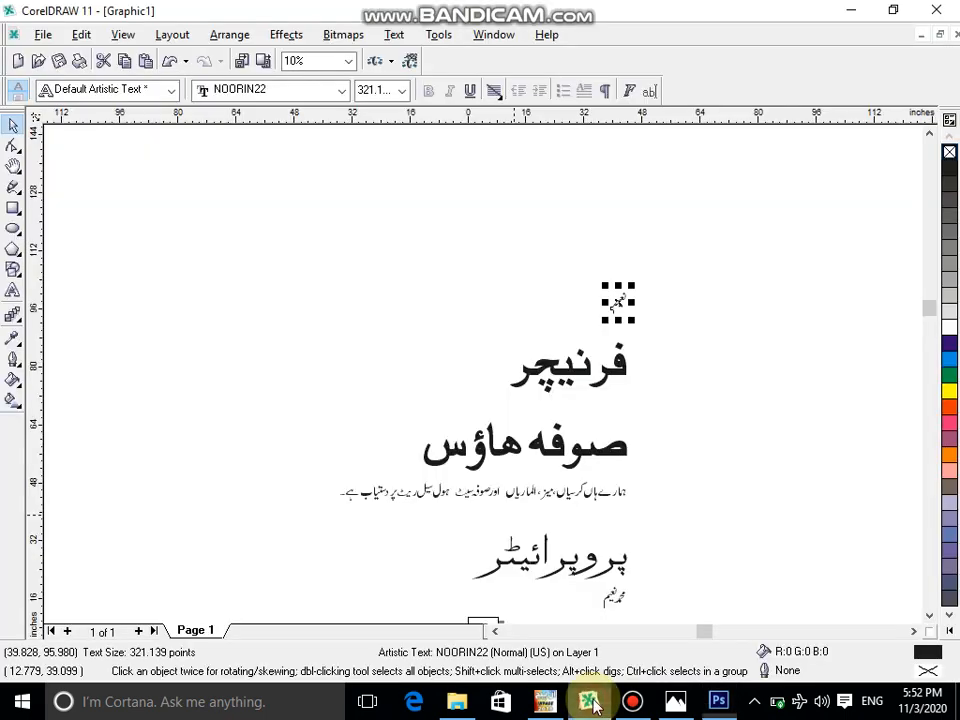
left_click_drag(381, 316, 667, 481)
key("ctrl+e")
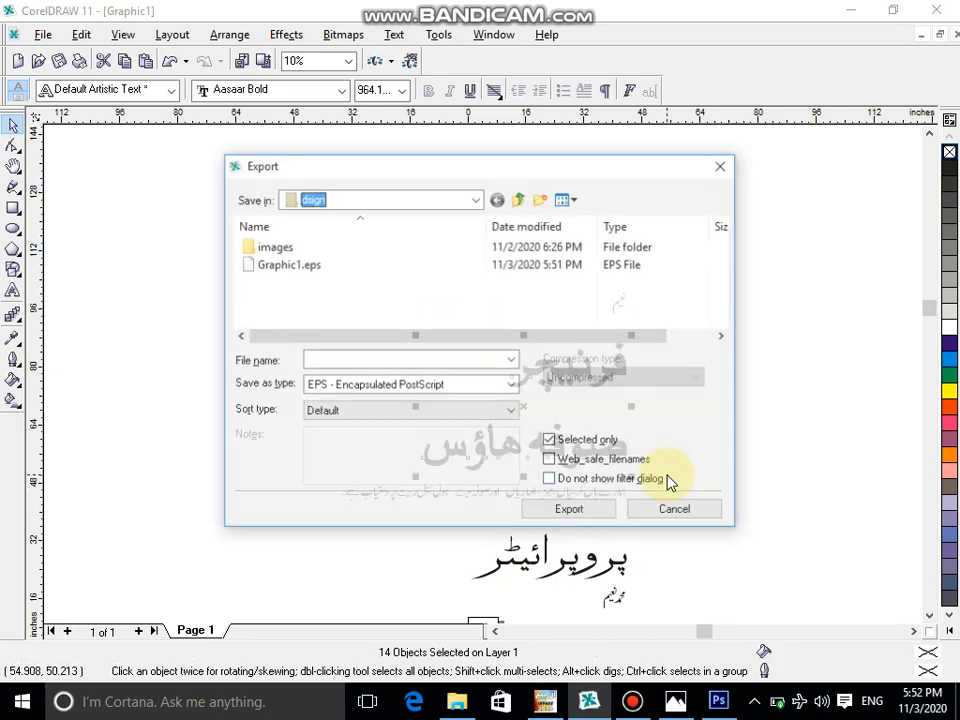
key("Return")
key("Return")
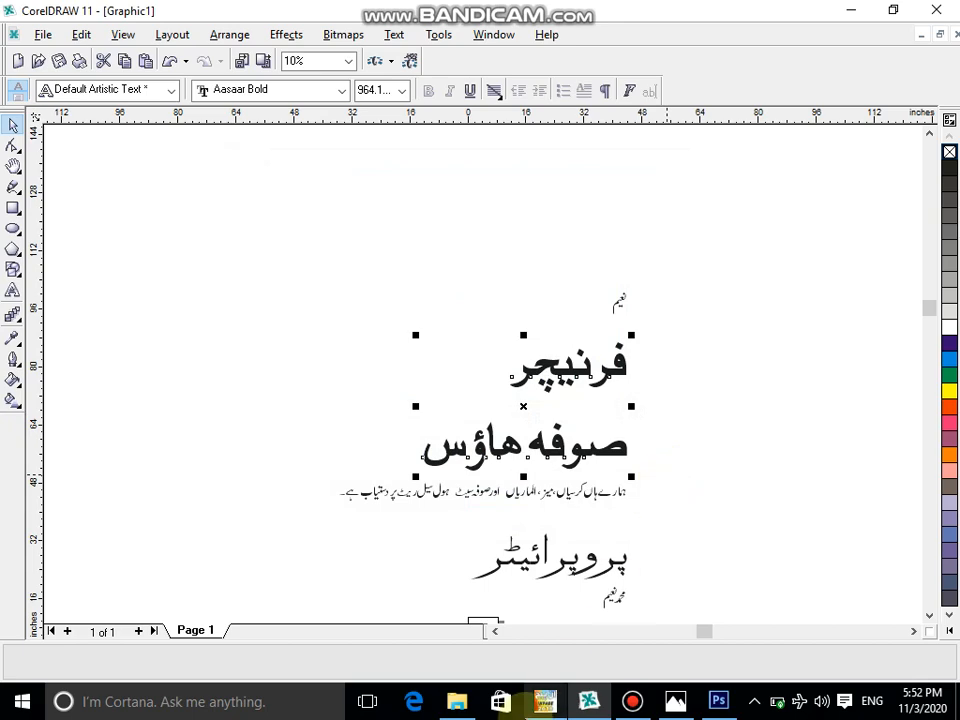
- Place the exported Graphic1.eps heading text from the dsign folder into the Photoshop banner document
left_click(457, 705)
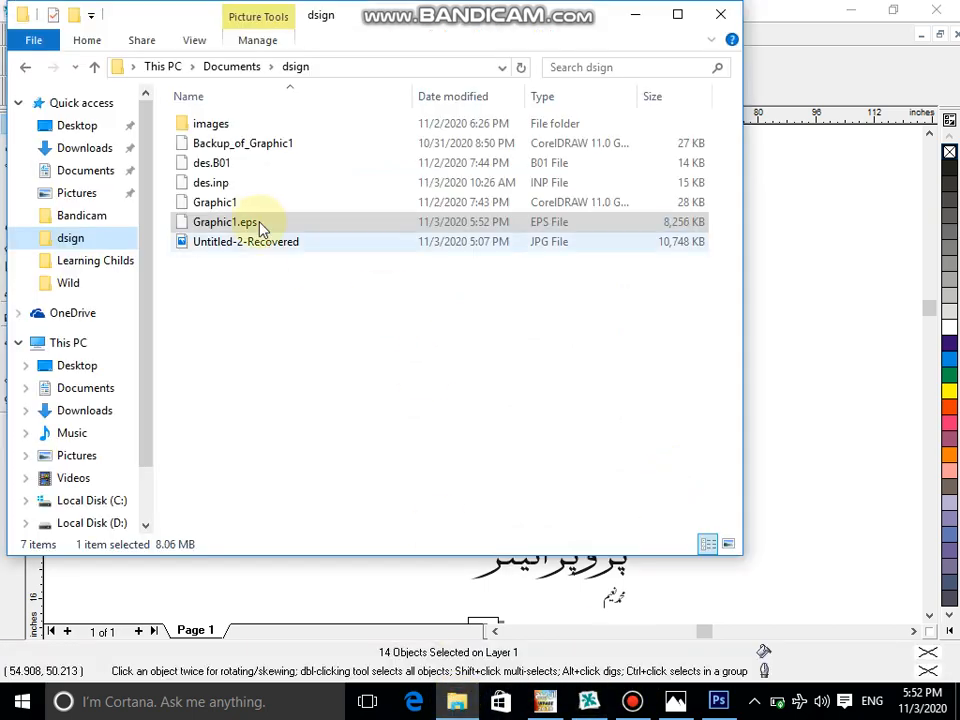
left_click_drag(253, 226, 524, 470)
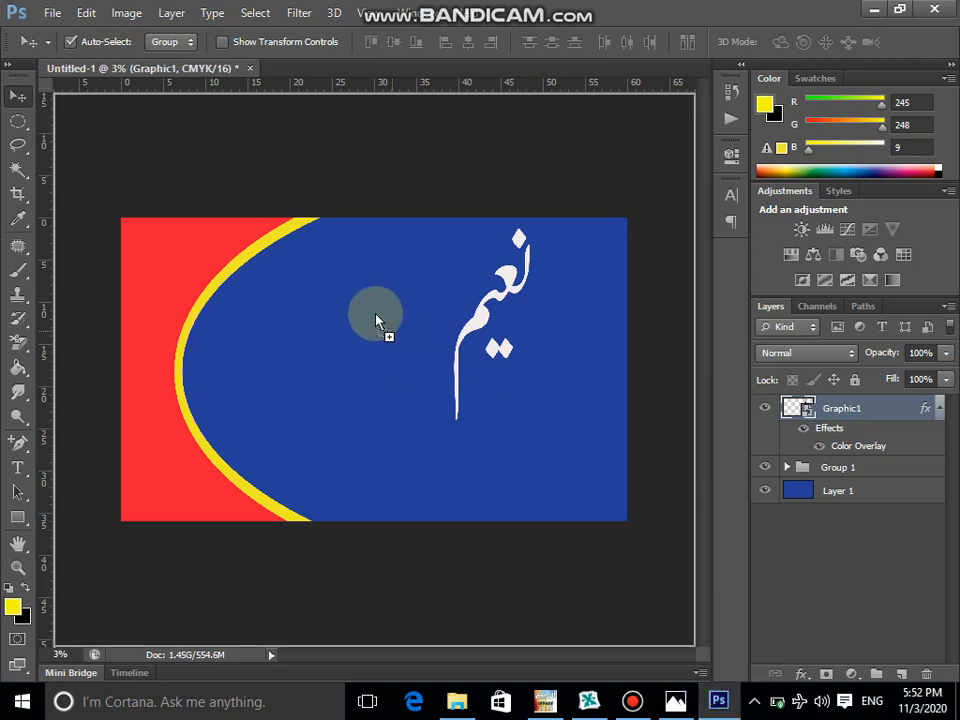
left_click_drag(376, 320, 376, 319)
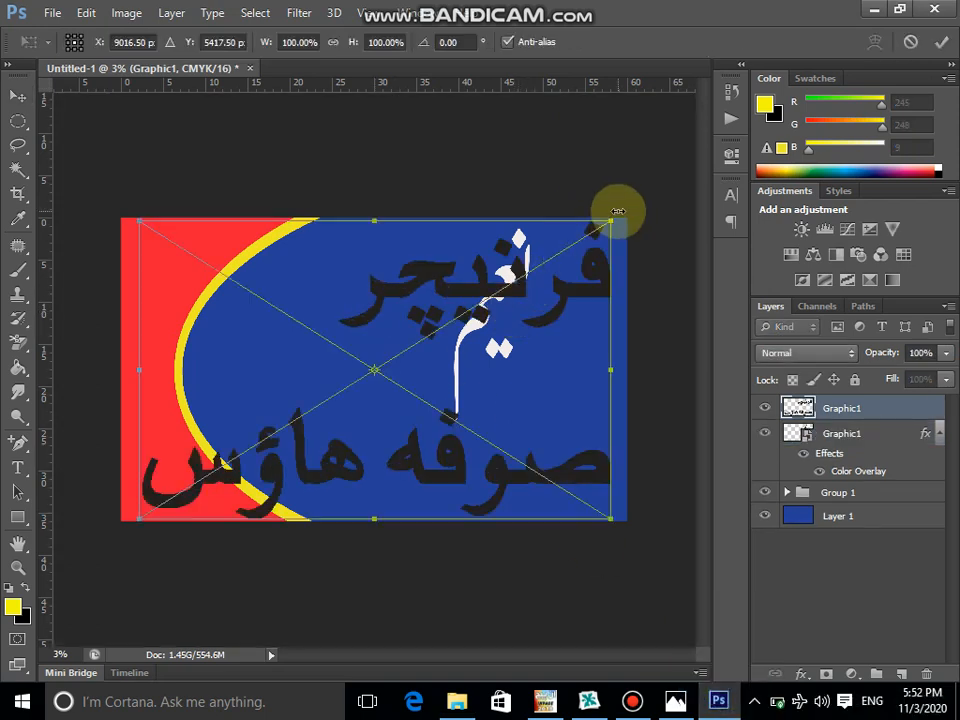
- Scale the placed headings proportionally to about 49.8%, position them between the yellow curve and the white word, and commit the placement
left_click_drag(612, 220, 372, 292)
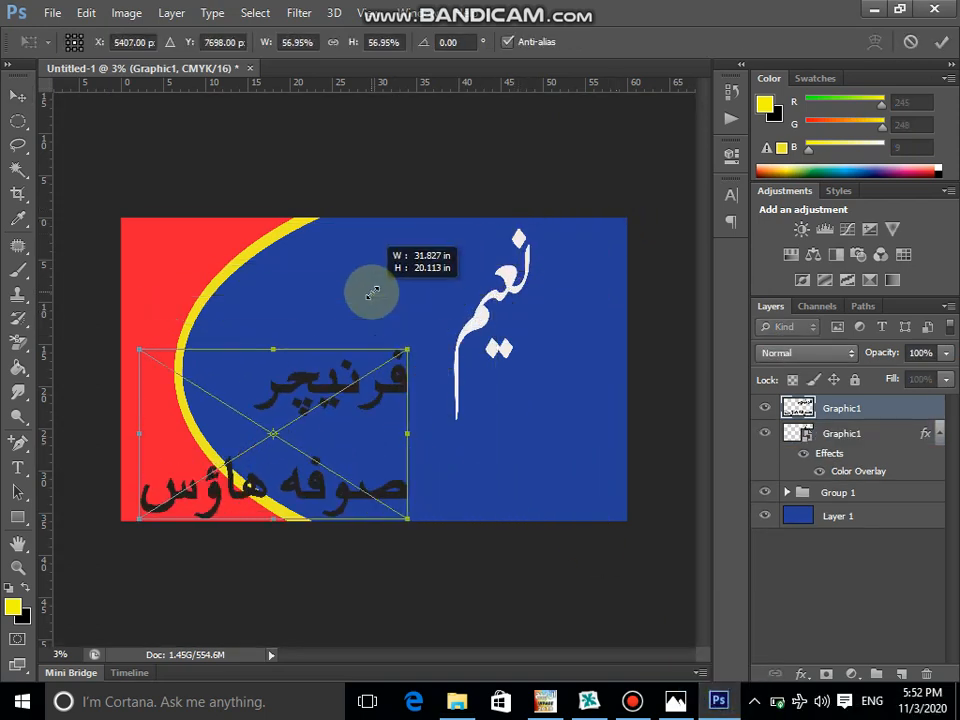
left_click_drag(318, 375, 369, 287)
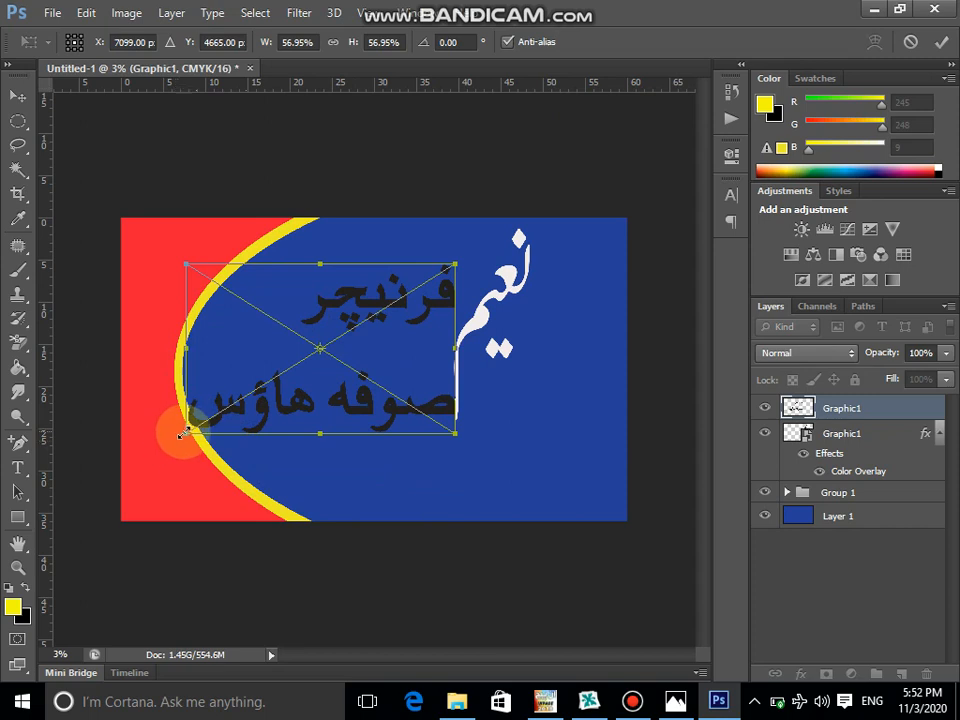
left_click_drag(185, 433, 216, 408)
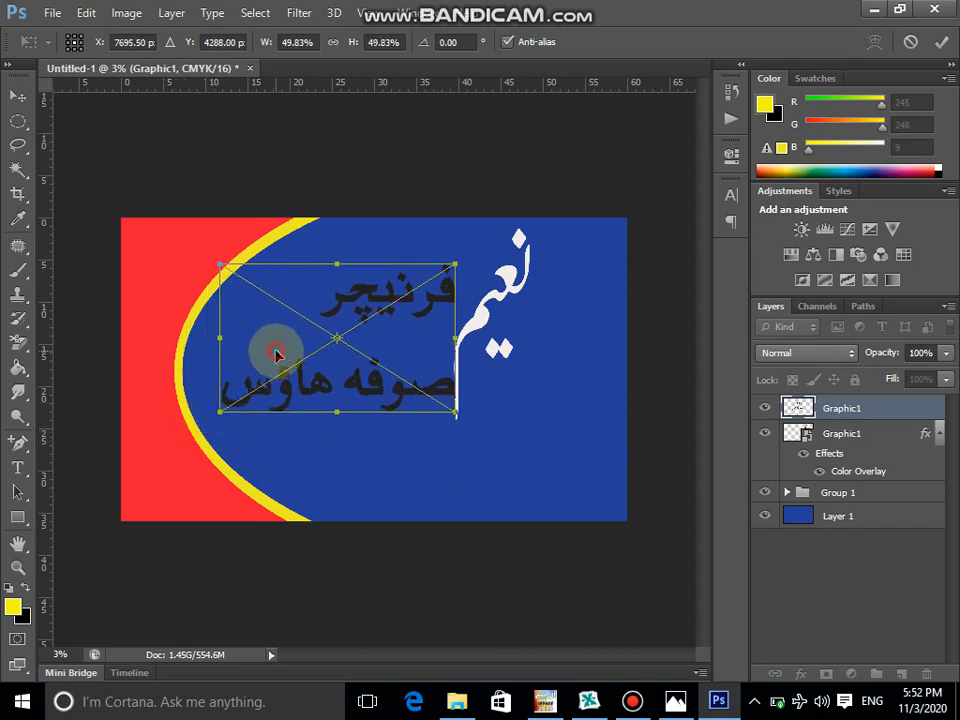
left_click_drag(273, 352, 268, 350)
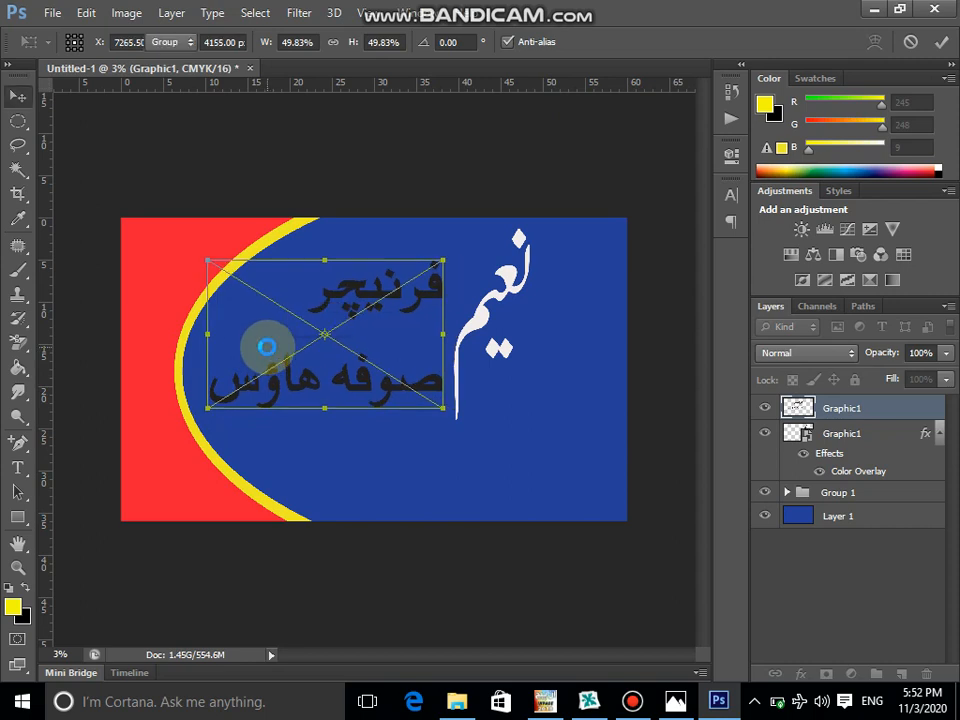
key("Return")
- Apply a yellow #eff707 Color Overlay at Normal blend mode and 100% opacity to the headings' layer
left_click(803, 676)
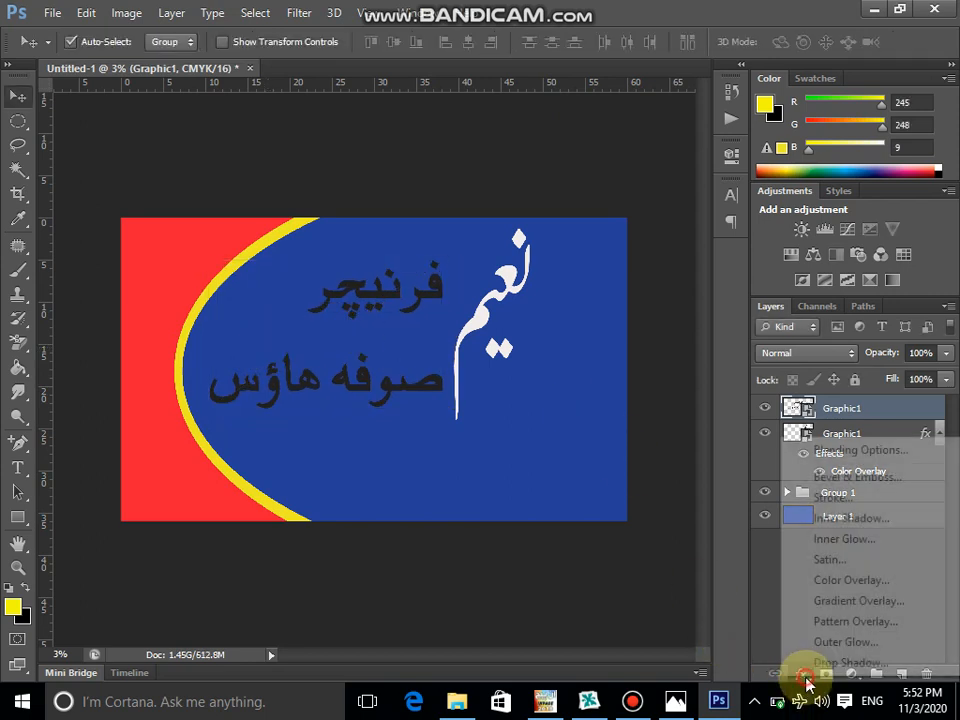
left_click(830, 580)
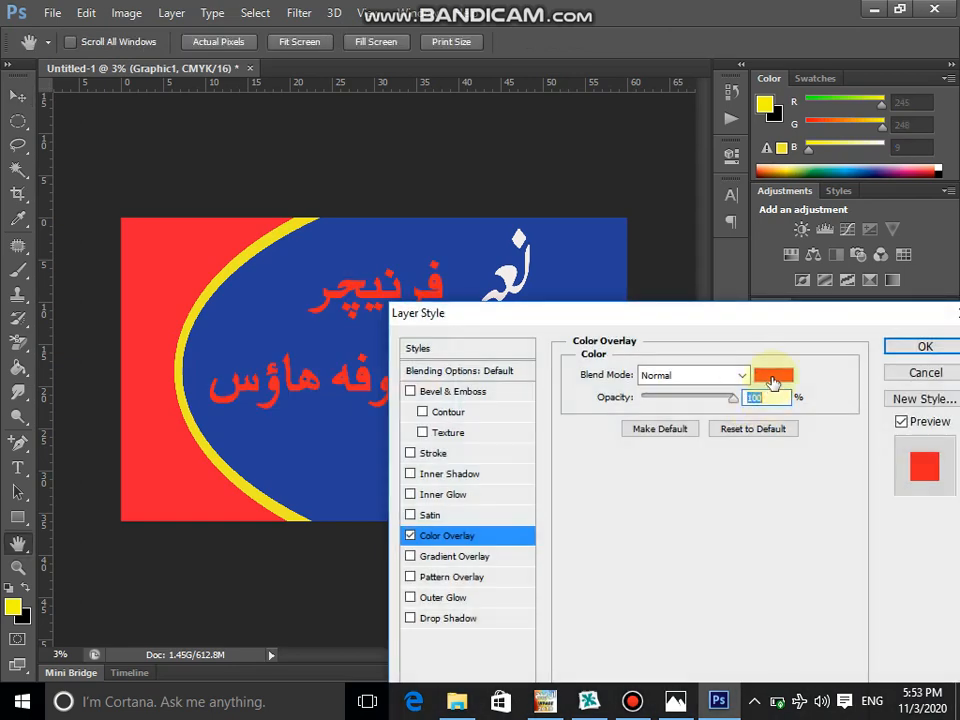
left_click(773, 377)
left_click(679, 290)
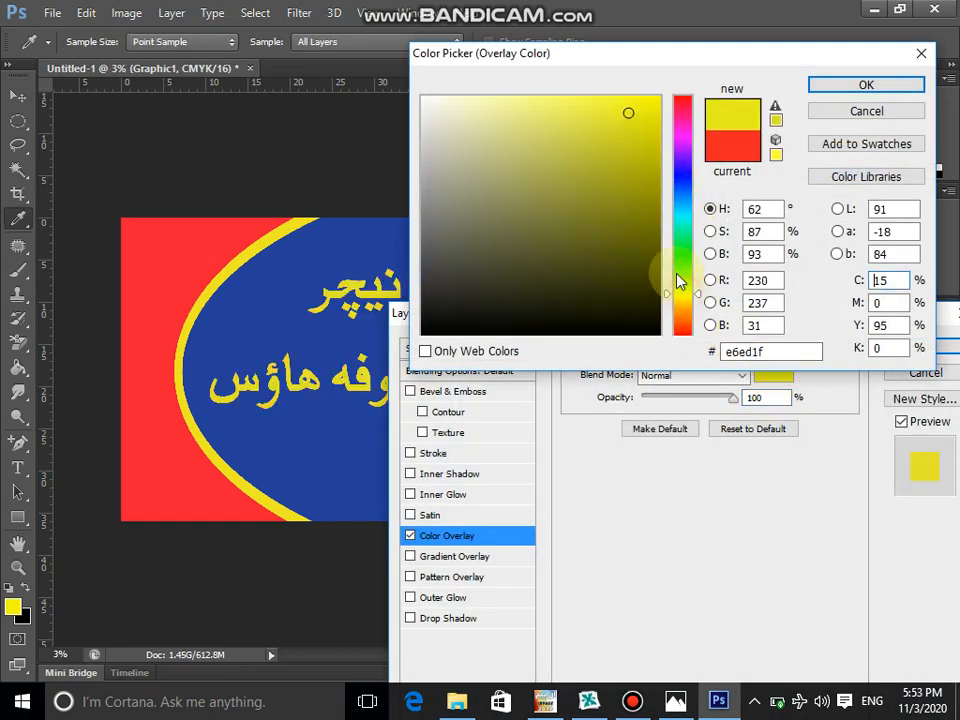
left_click(653, 103)
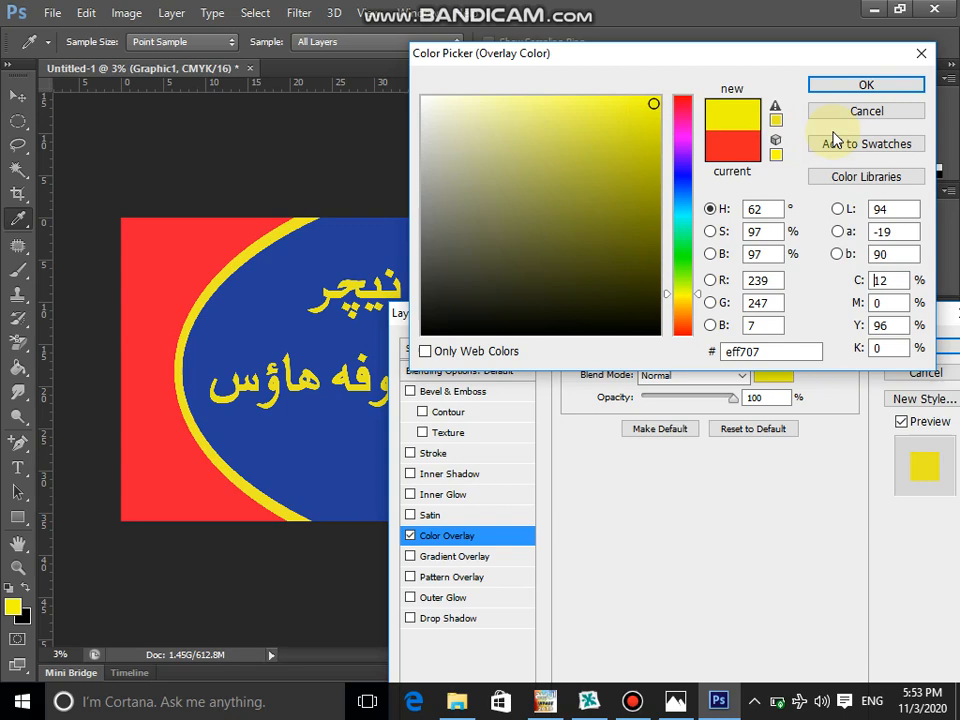
left_click(864, 86)
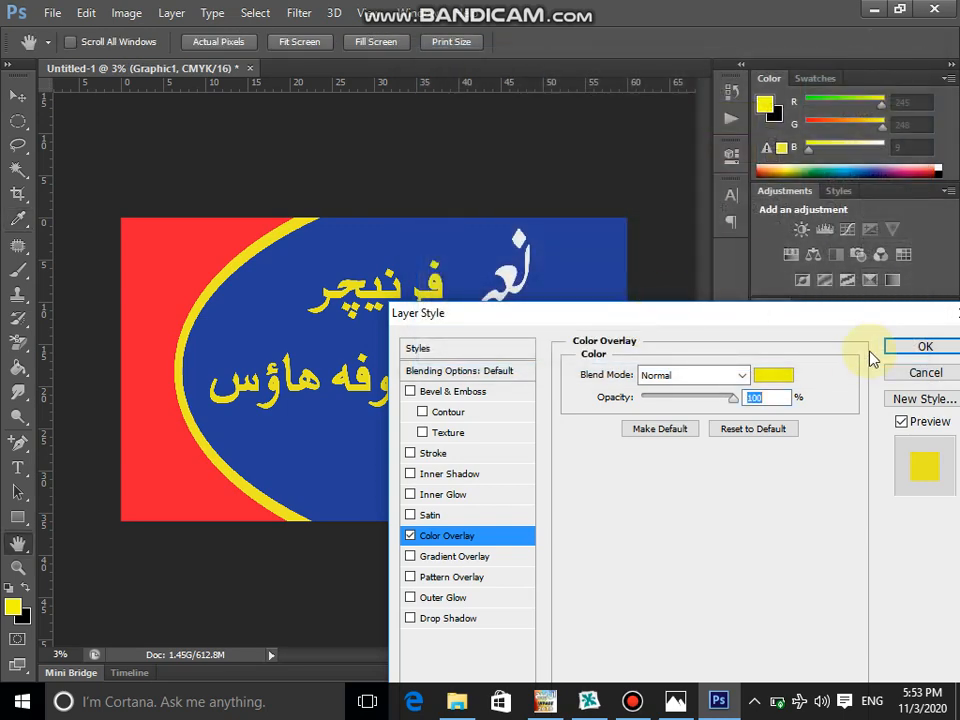
key("Return")
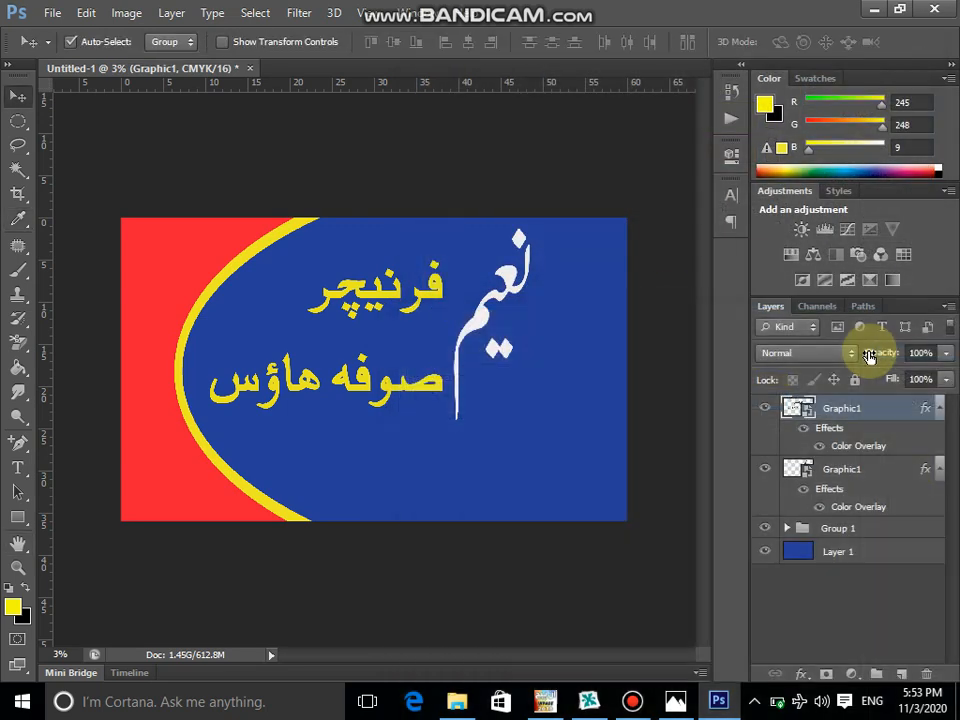
- Place the dining table and cabinet picture images (16) from the dsign folder's images subfolder into the banner
left_click(457, 703)
double_click(208, 123)
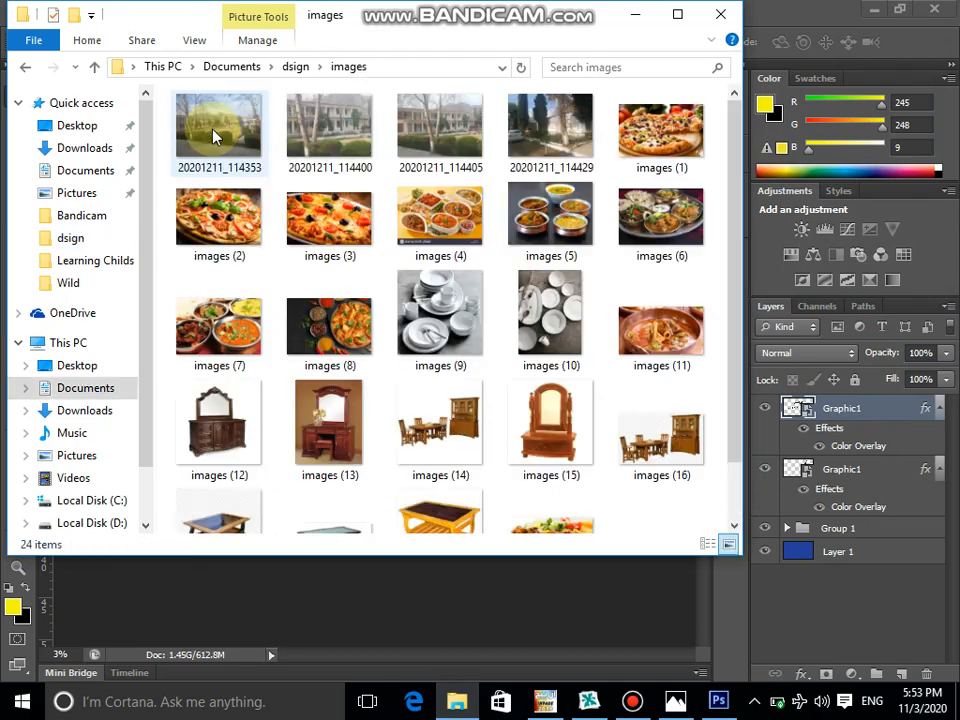
left_click(664, 424)
left_click(539, 424)
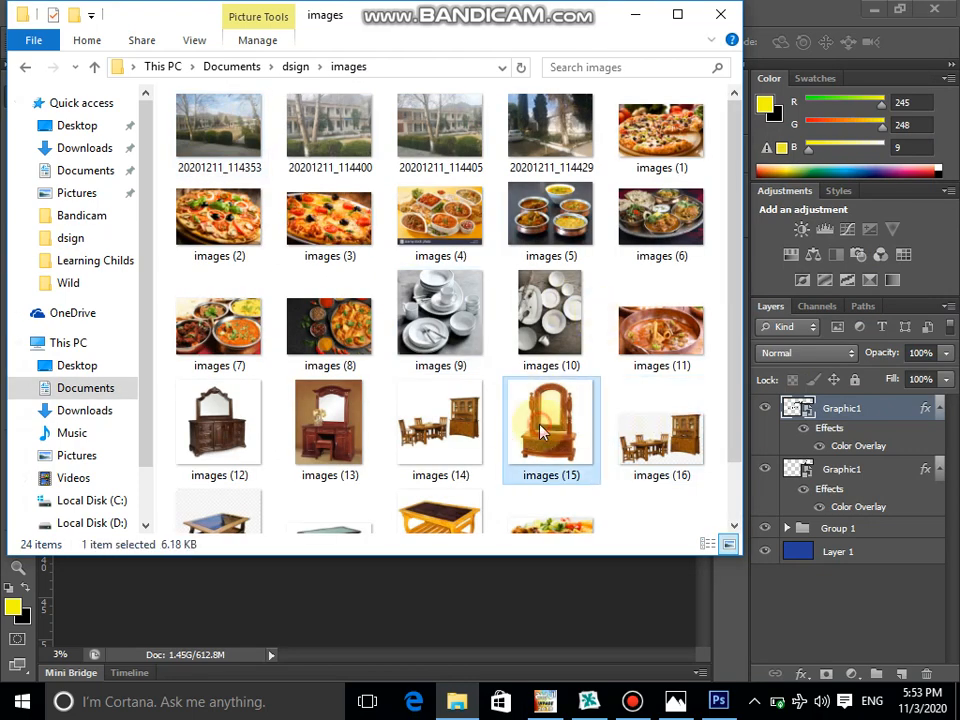
left_click(484, 427)
left_click(686, 432)
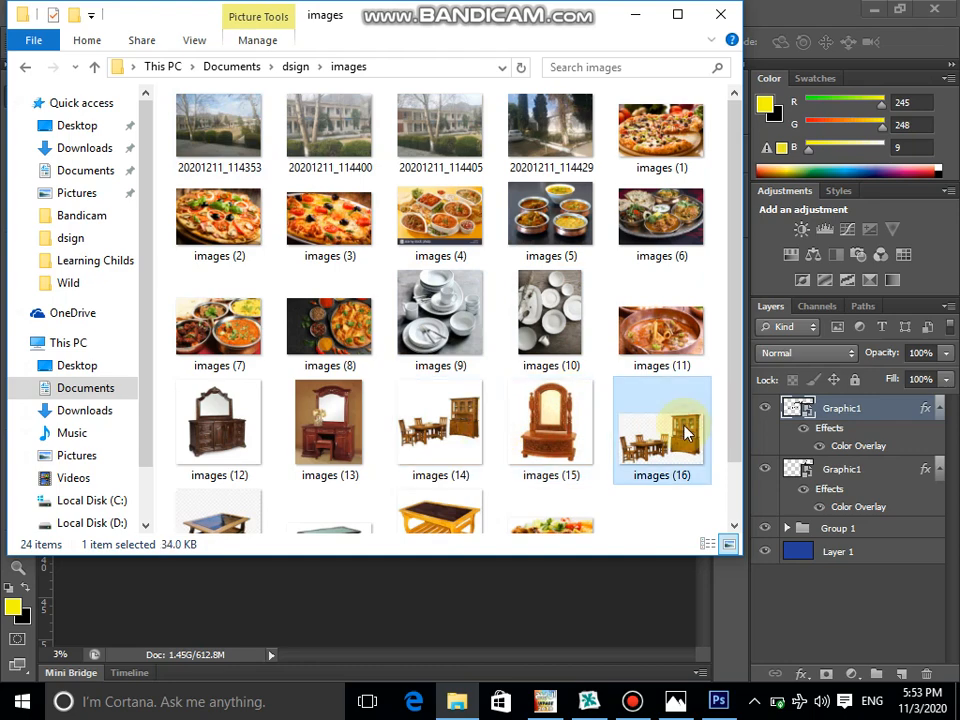
left_click_drag(686, 432, 362, 330)
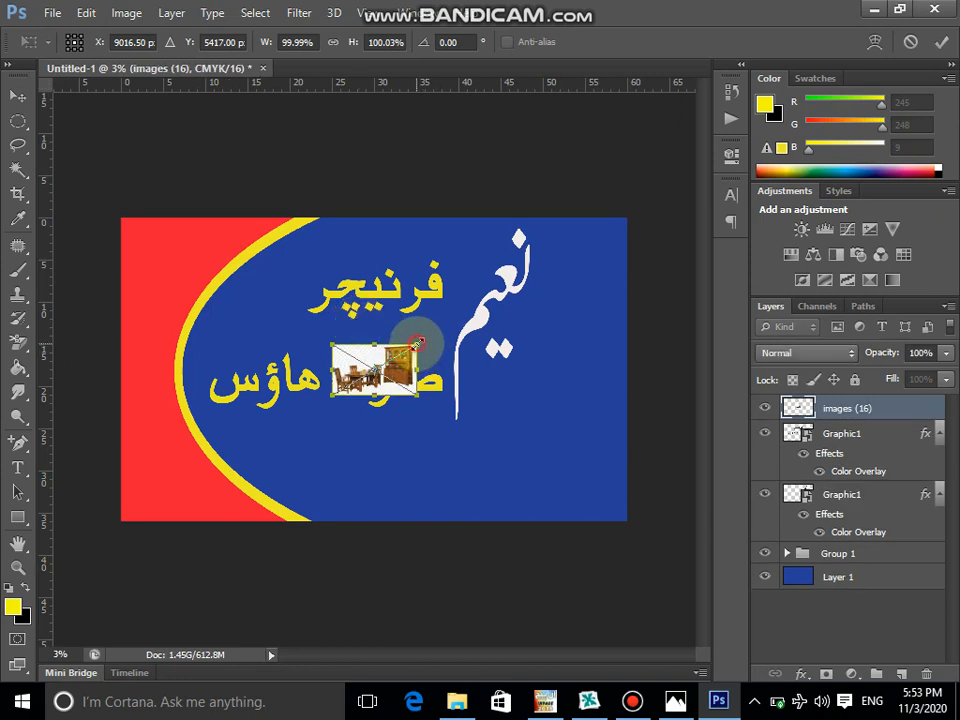
- Enlarge the placed furniture picture proportionally to about 307% and commit the placement
left_click_drag(416, 344, 557, 193)
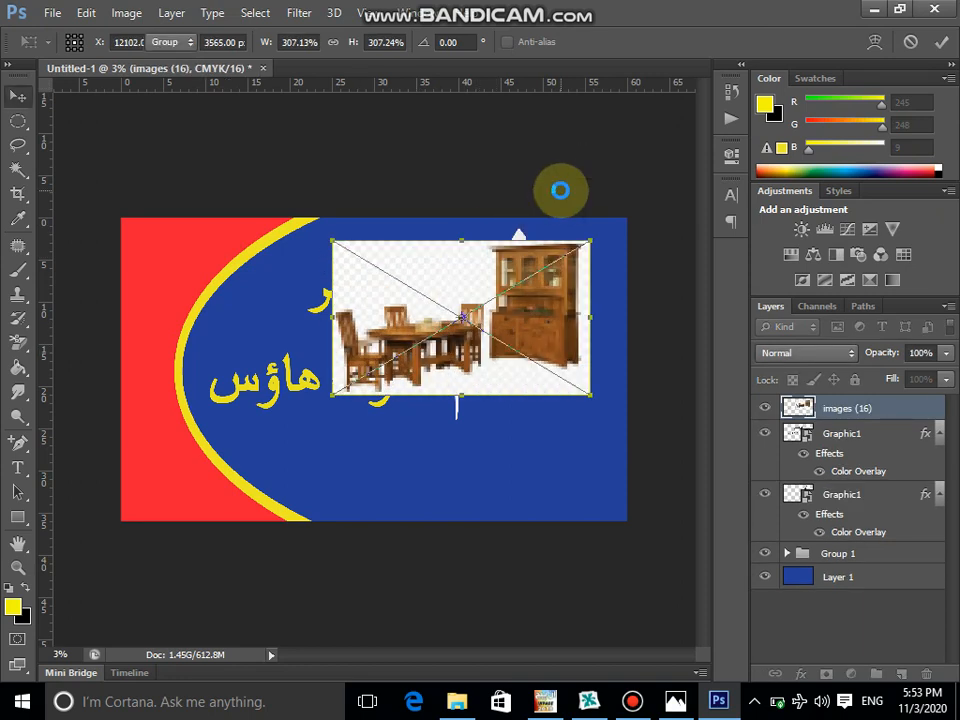
left_click(631, 704)
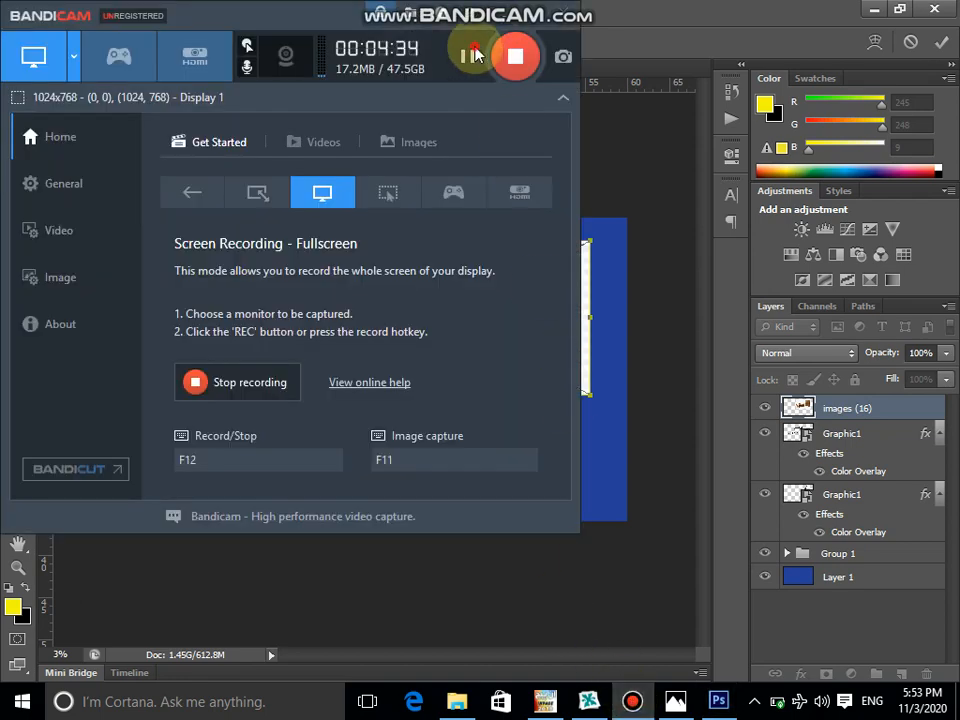
left_click(630, 236)
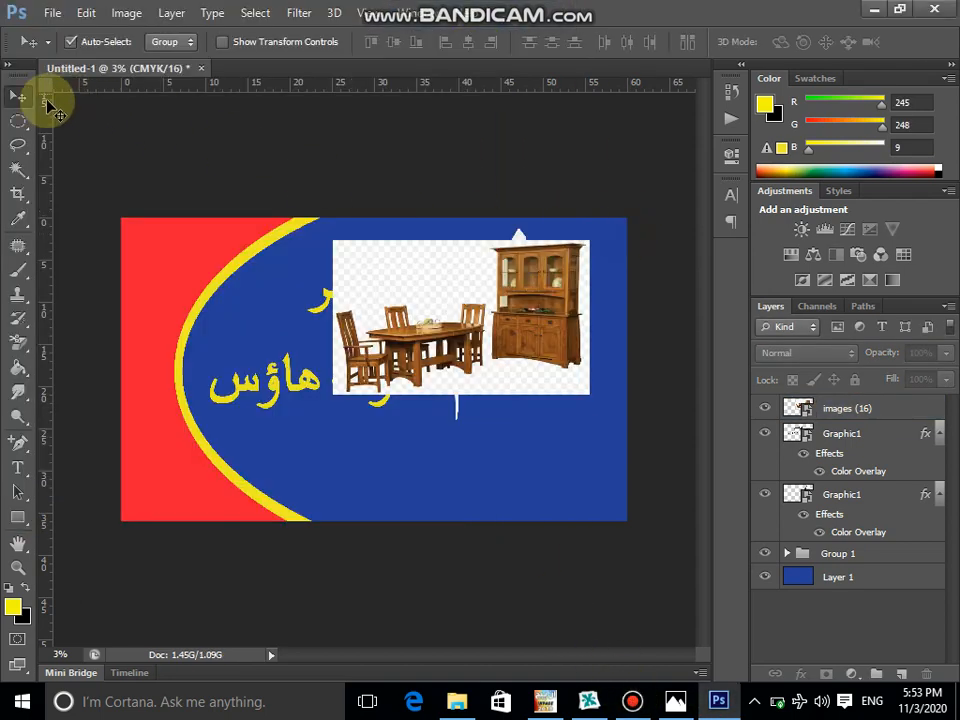
- Copy the cabinet to its own layer with a rectangular marquee selection, then delete the images (16) layer
left_click(19, 121)
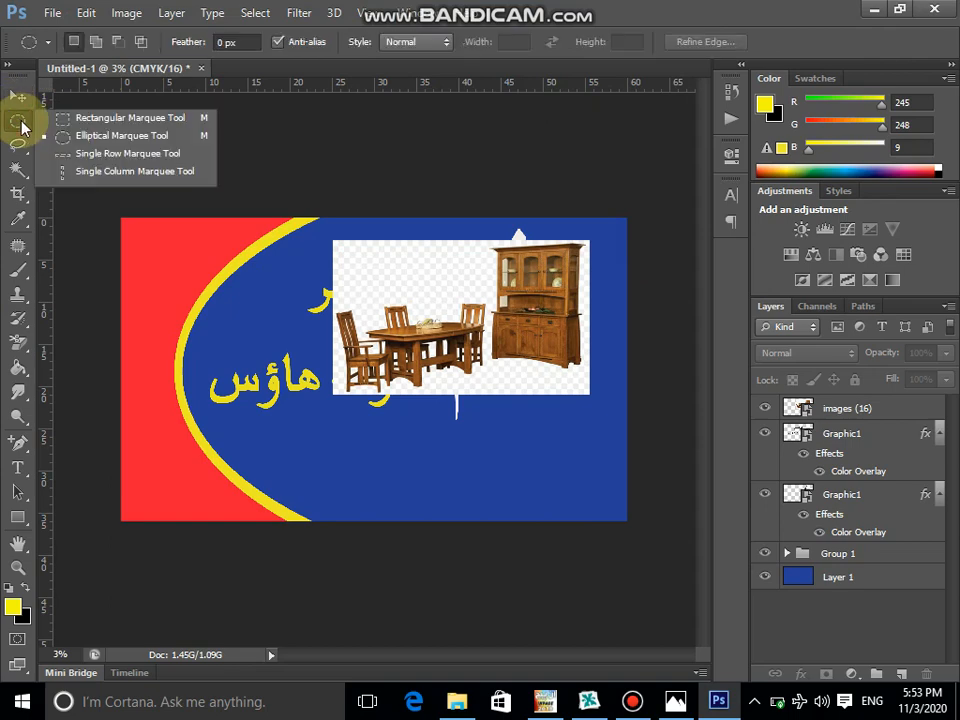
left_click(88, 119)
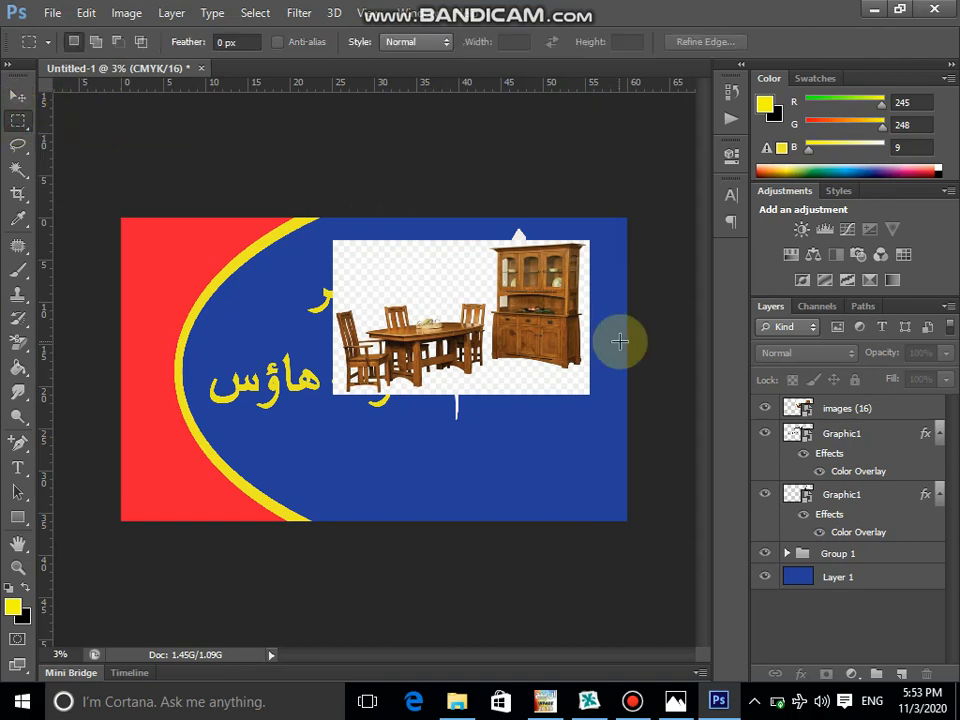
left_click(822, 408)
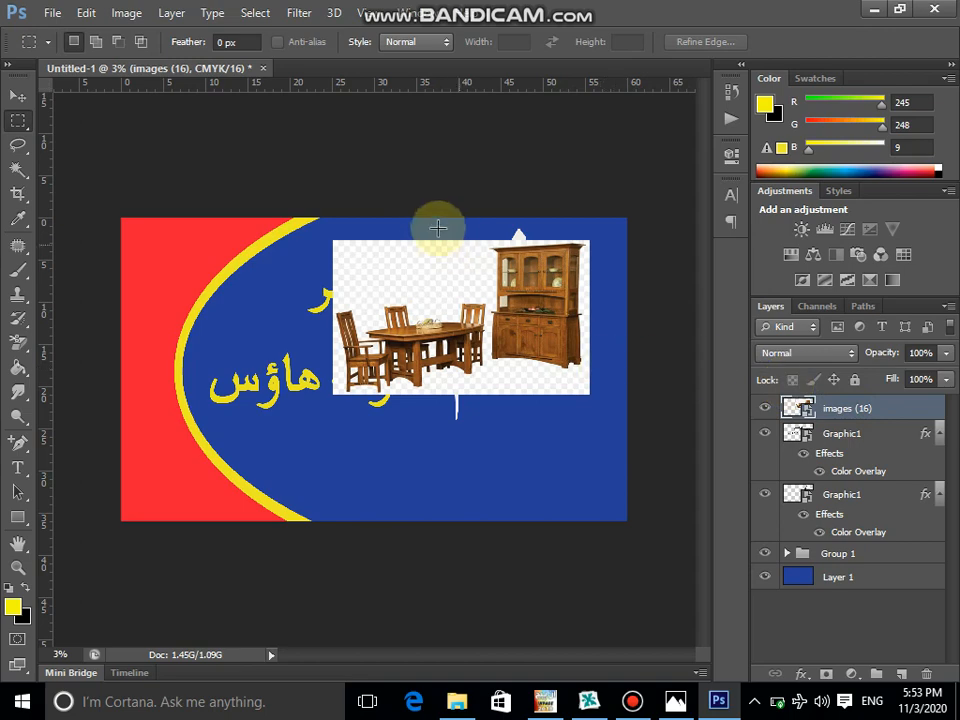
left_click_drag(485, 231, 606, 372)
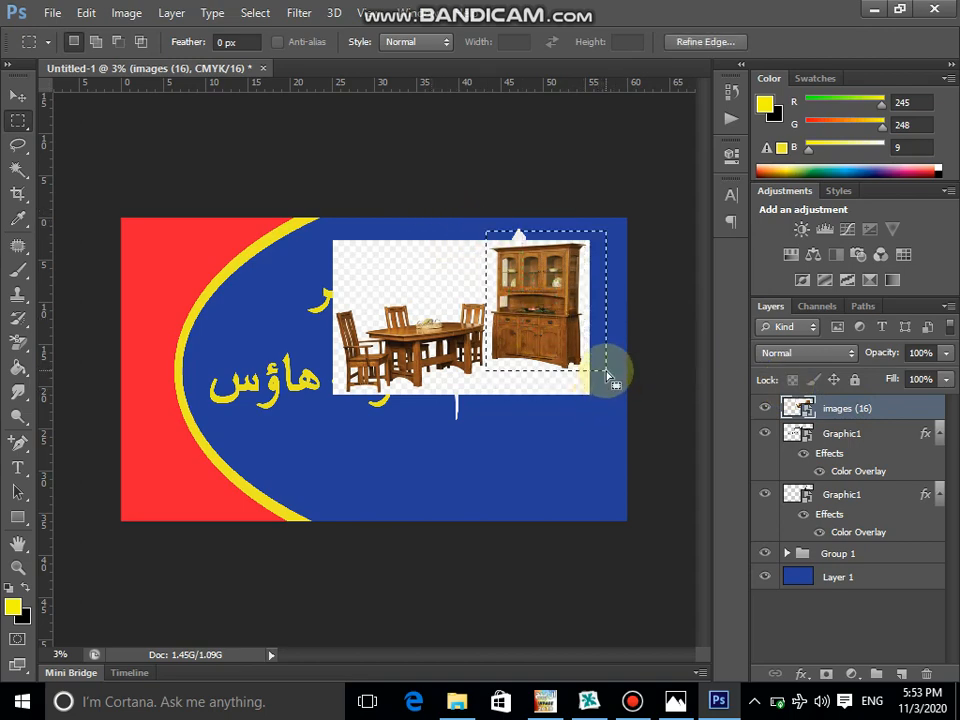
key("ctrl+j")
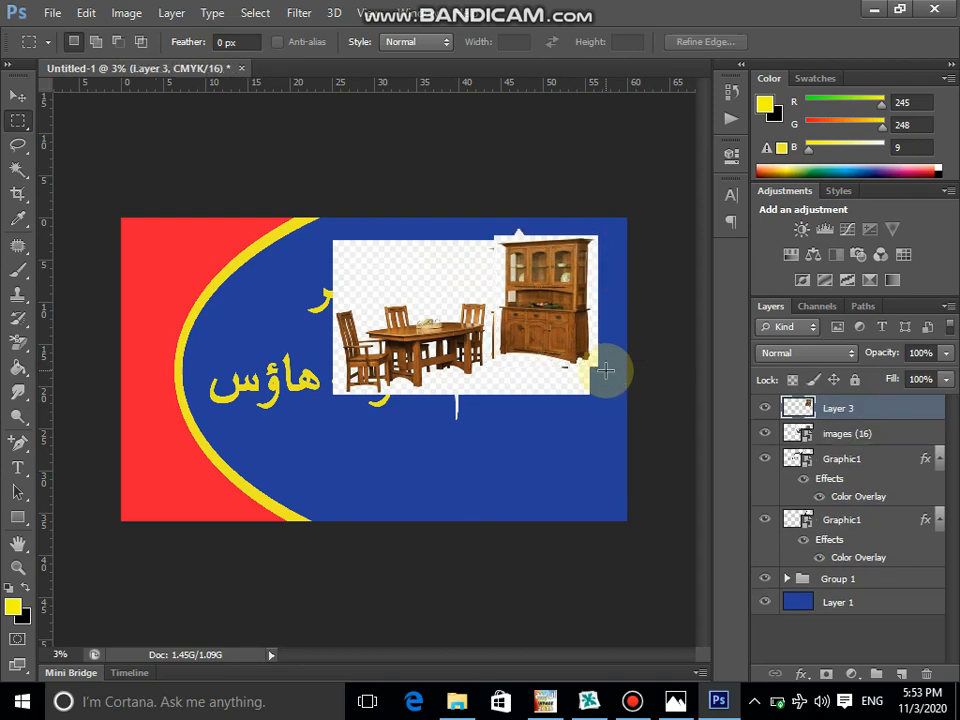
left_click(844, 436)
key("Delete")
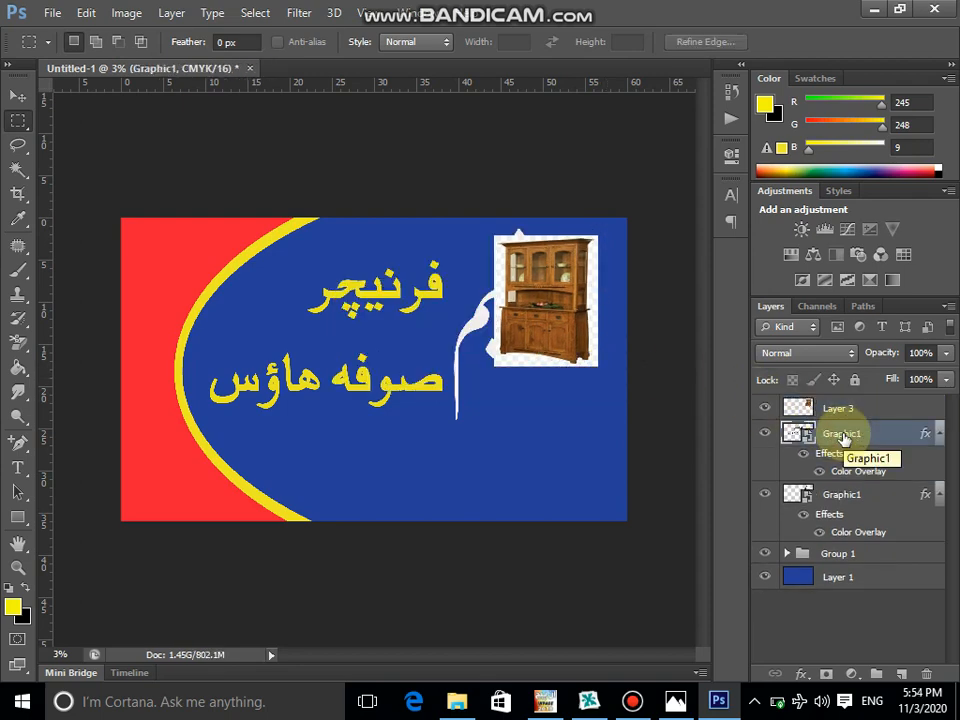
- Remove the white checkered background around the cabinet on Layer 3 with the Magic Wand and clear the selection
left_click(35, 172)
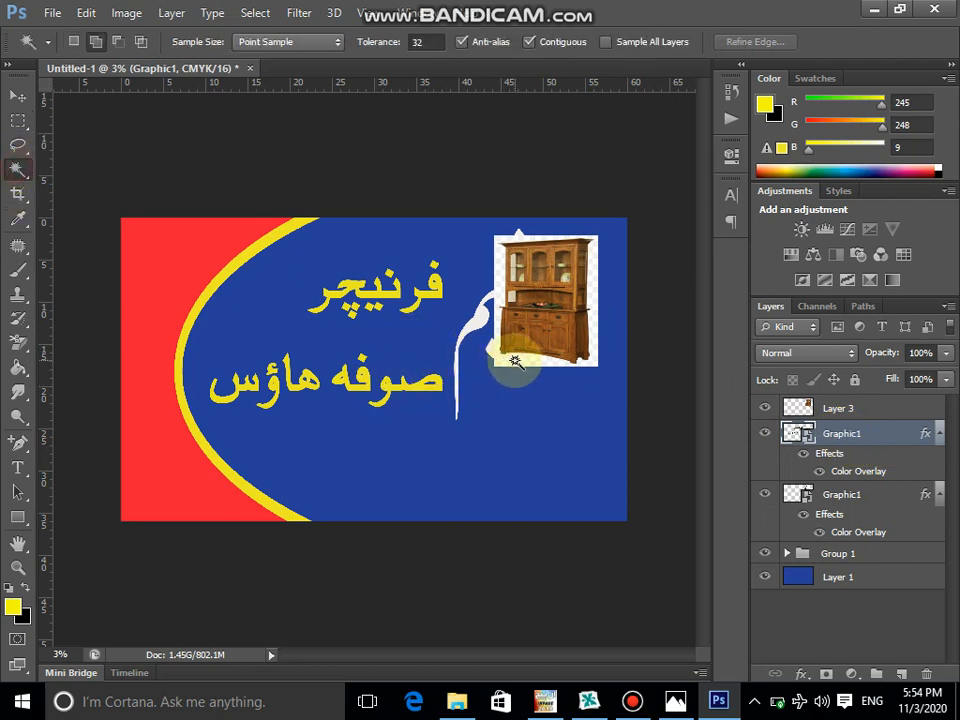
left_click(798, 405)
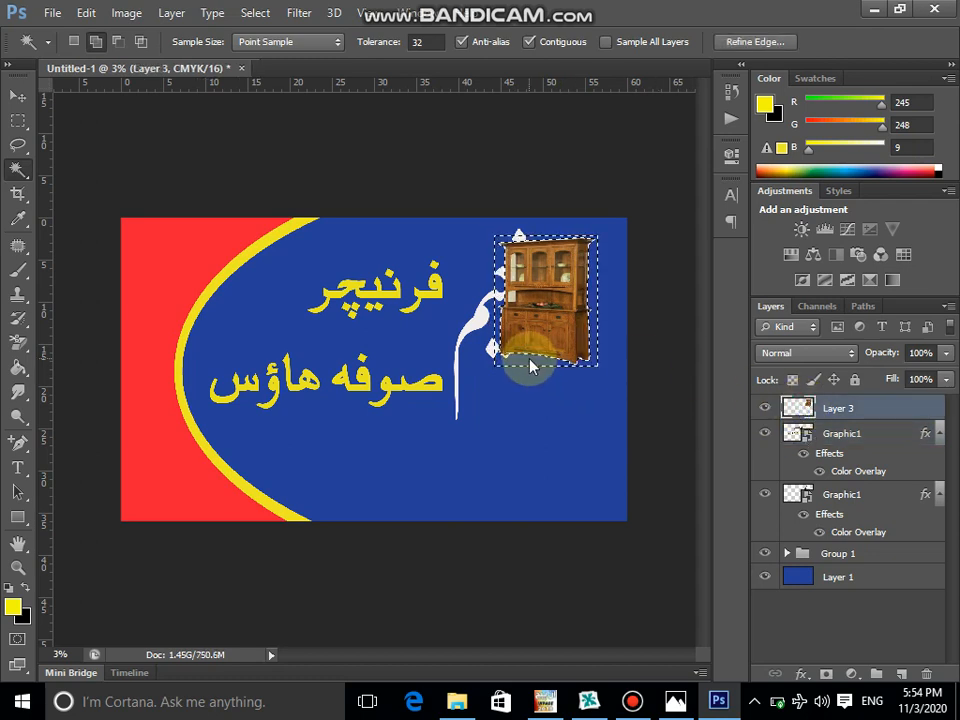
key("Delete")
key("ctrl+d")
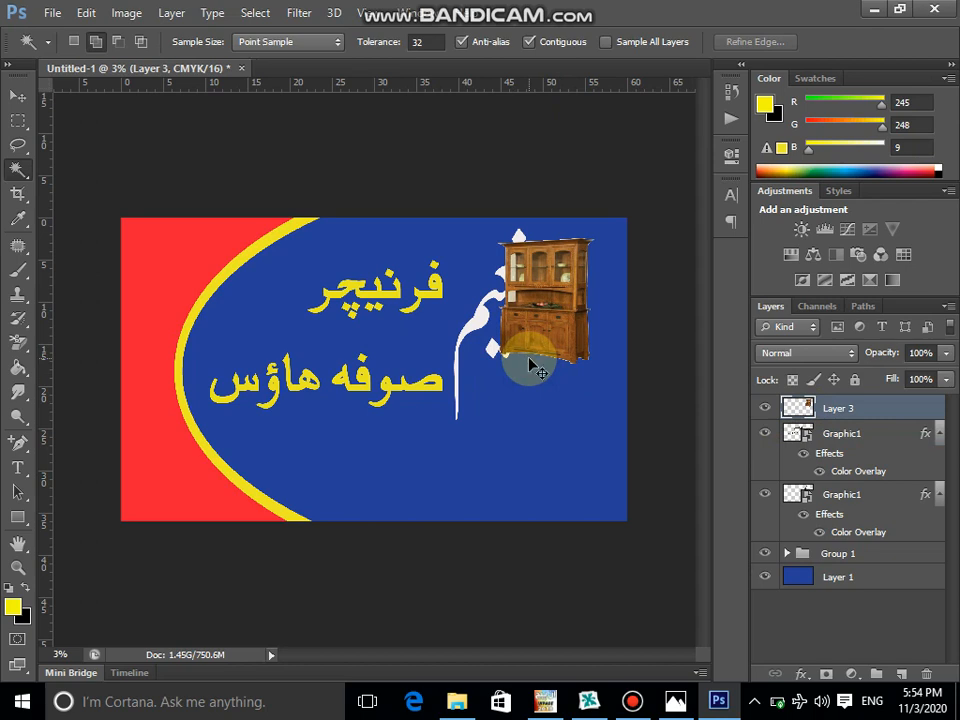
- Move the cabinet onto the upper red area over the yellow curve, flip it horizontally, and commit the transform
key("ctrl+t")
left_click_drag(533, 284, 194, 292)
right_click(194, 292)
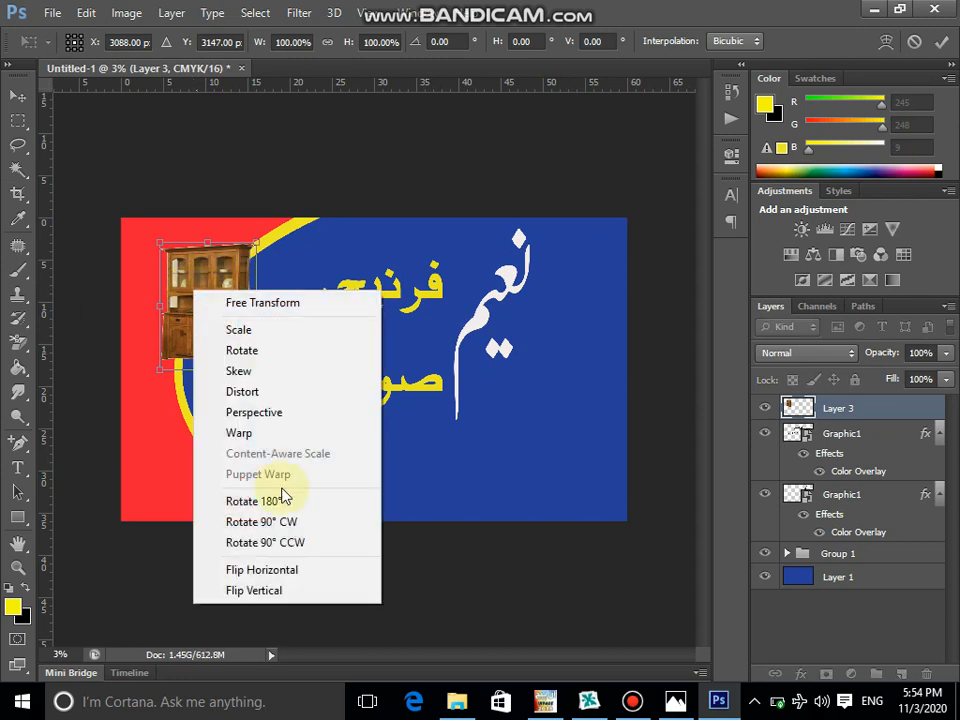
left_click(281, 576)
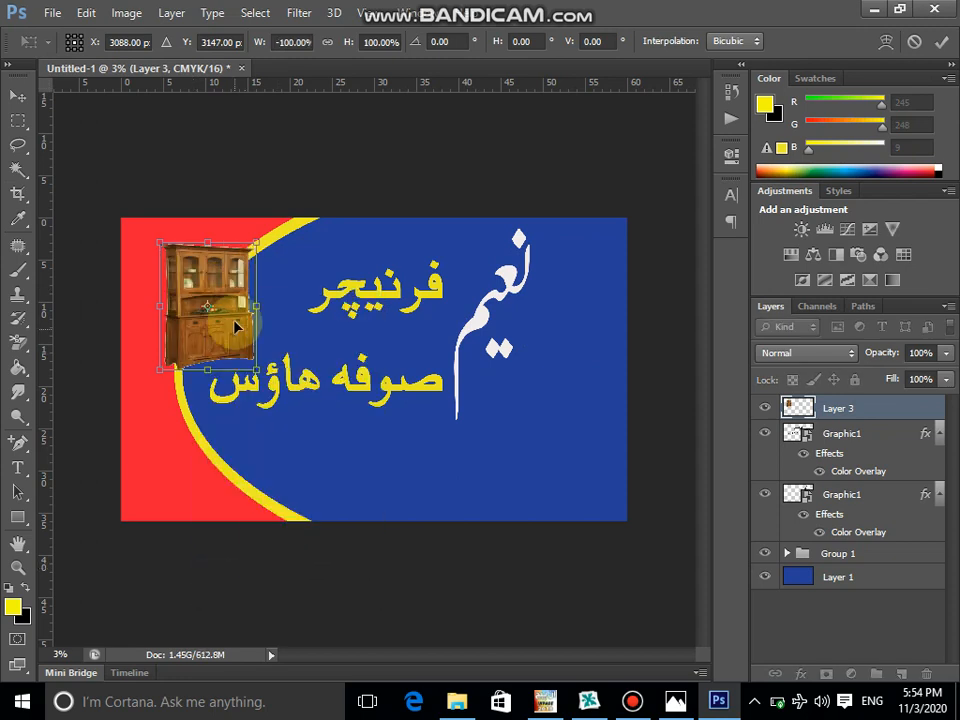
left_click_drag(222, 273, 211, 268)
key("w")
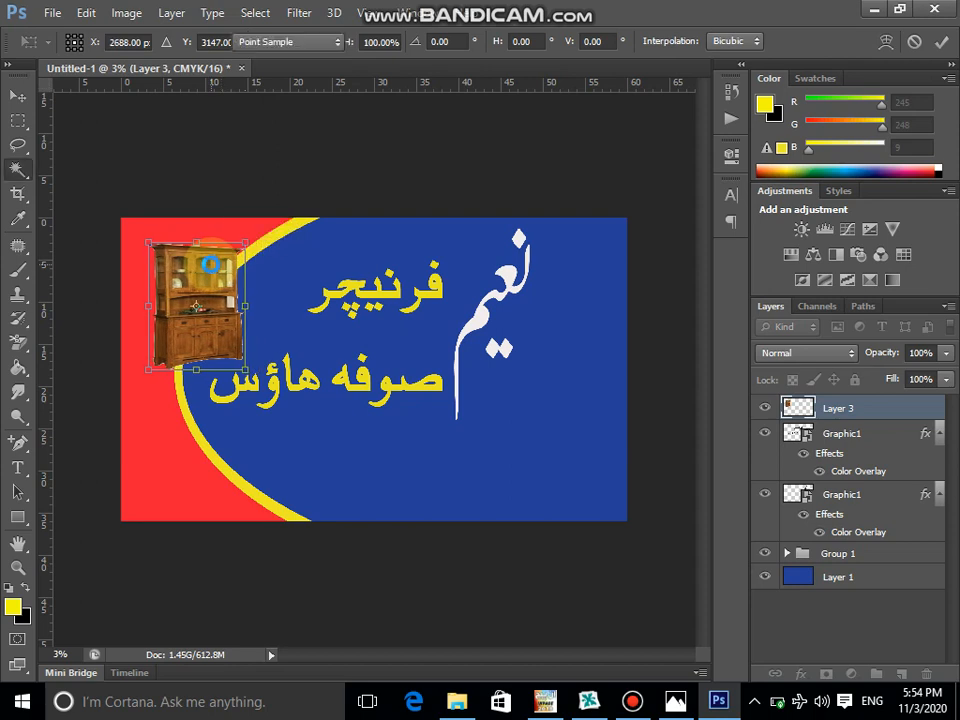
key("Return")
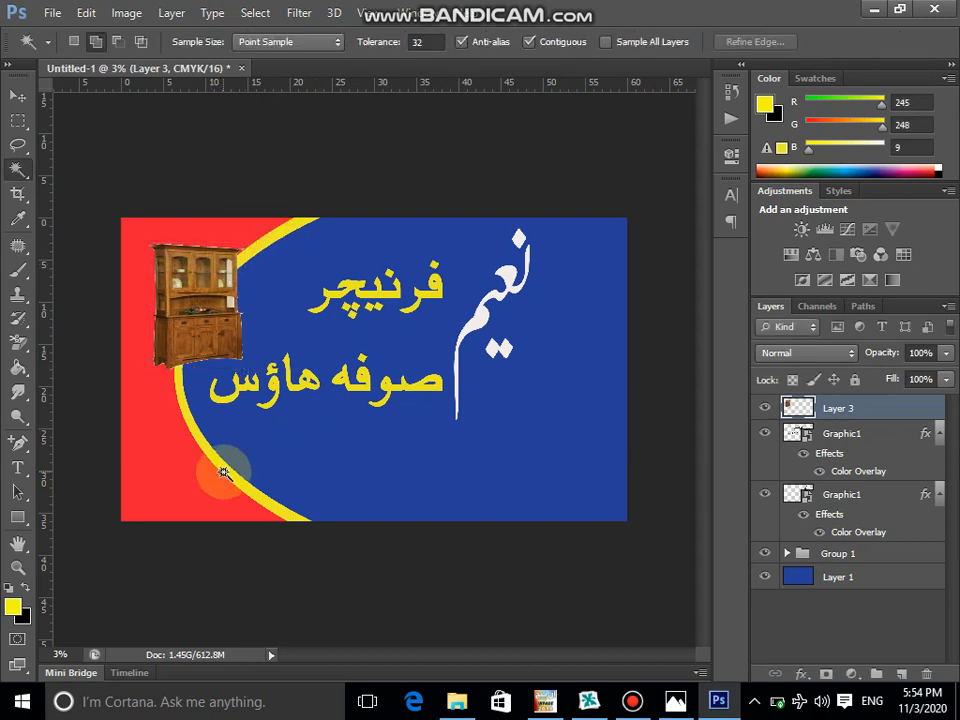
- Switch to CorelDRAW, select the address line at the end of the Urdu text, and export it as EPS with default settings
left_click(591, 702)
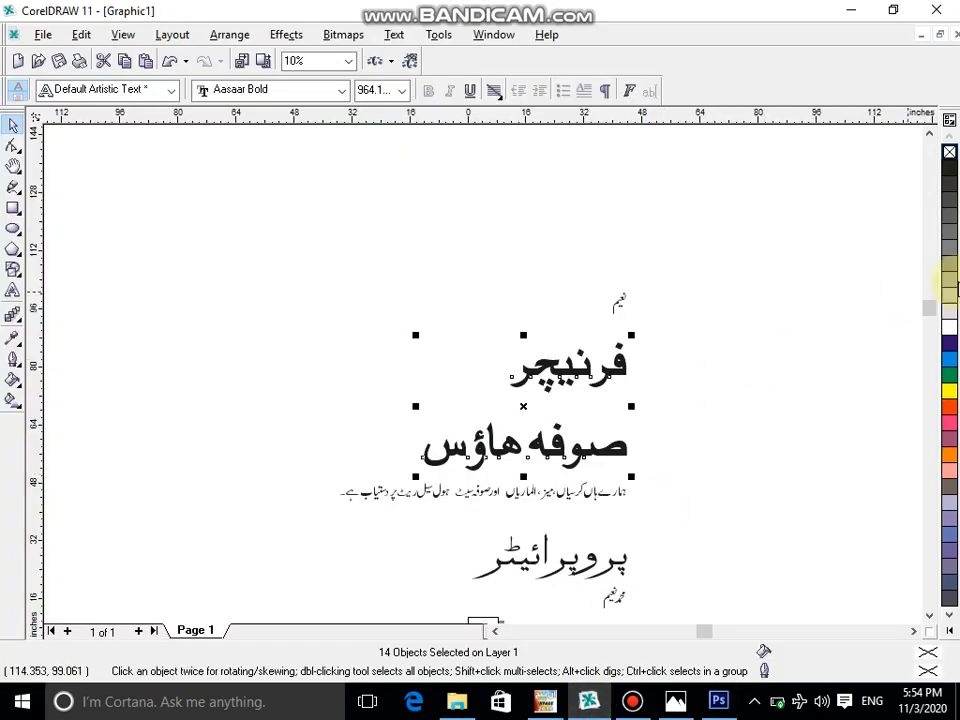
mouse_move(933, 312)
left_mouse_down()
mouse_move(934, 407)
mouse_move(934, 395)
left_mouse_up()
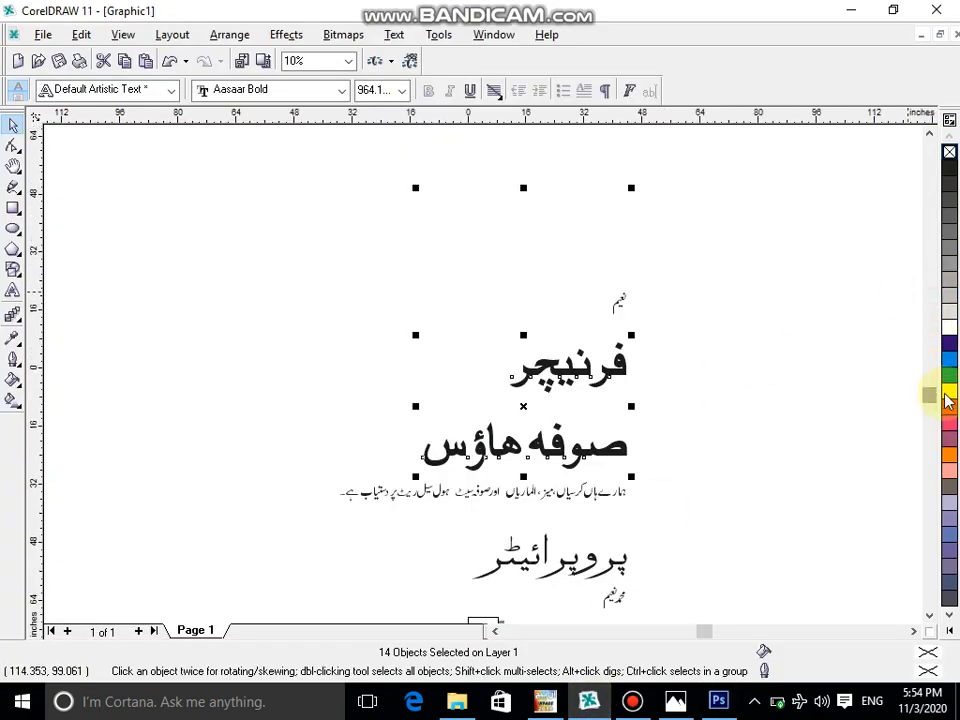
left_click(929, 616)
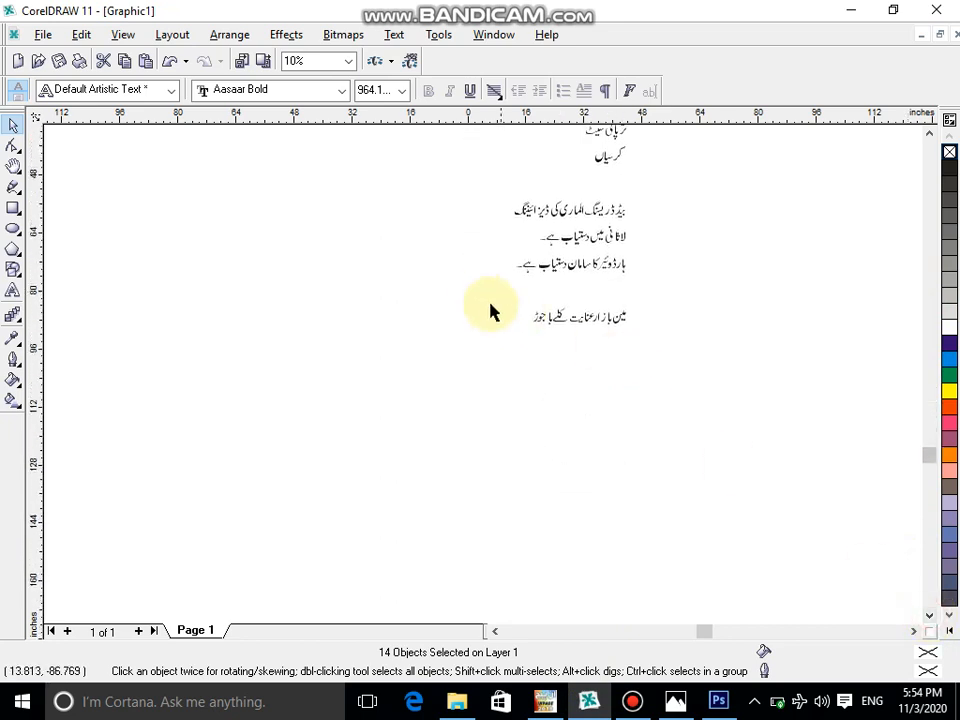
left_click_drag(489, 284, 745, 411)
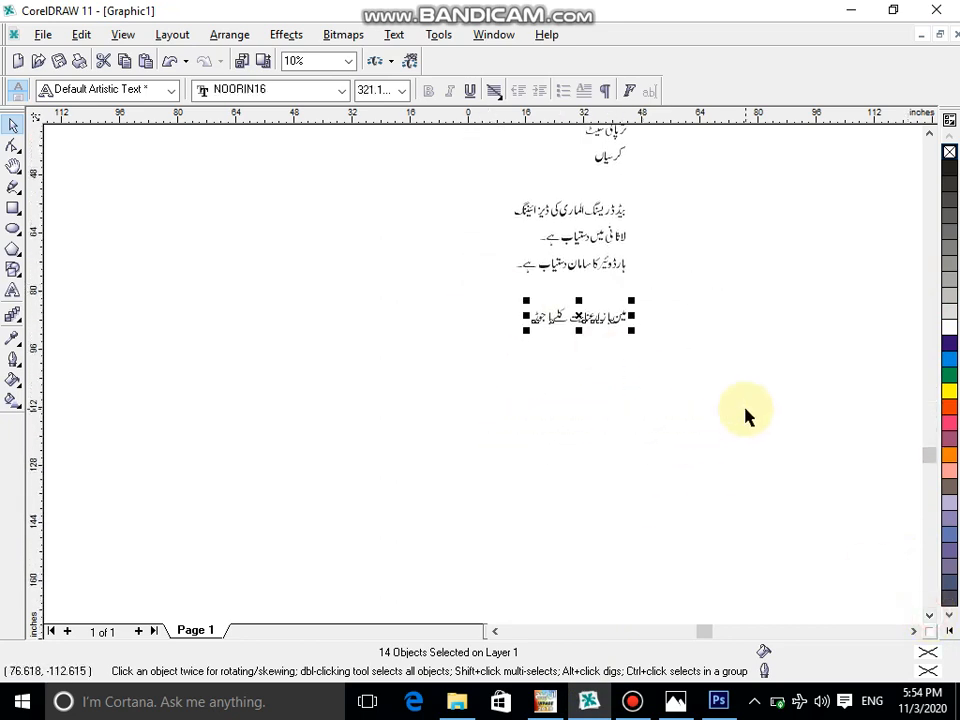
key("ctrl+e")
key("Return")
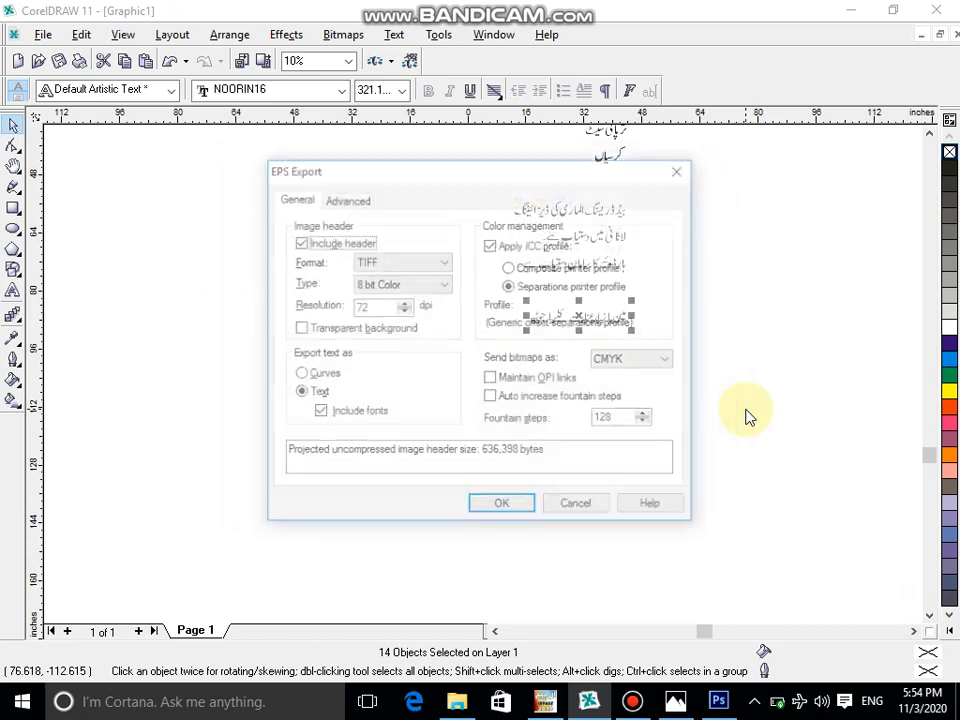
key("Return")
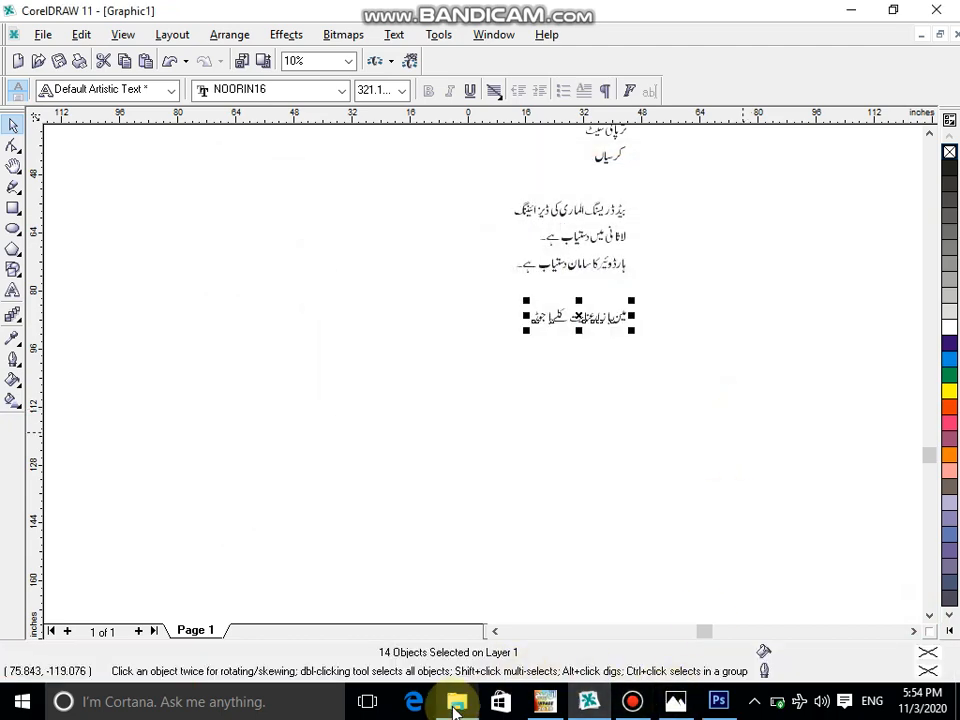
- Place Graphic1.eps from the dsign folder into the Photoshop banner document and commit the placement
left_click(456, 701)
key("BackSpace")
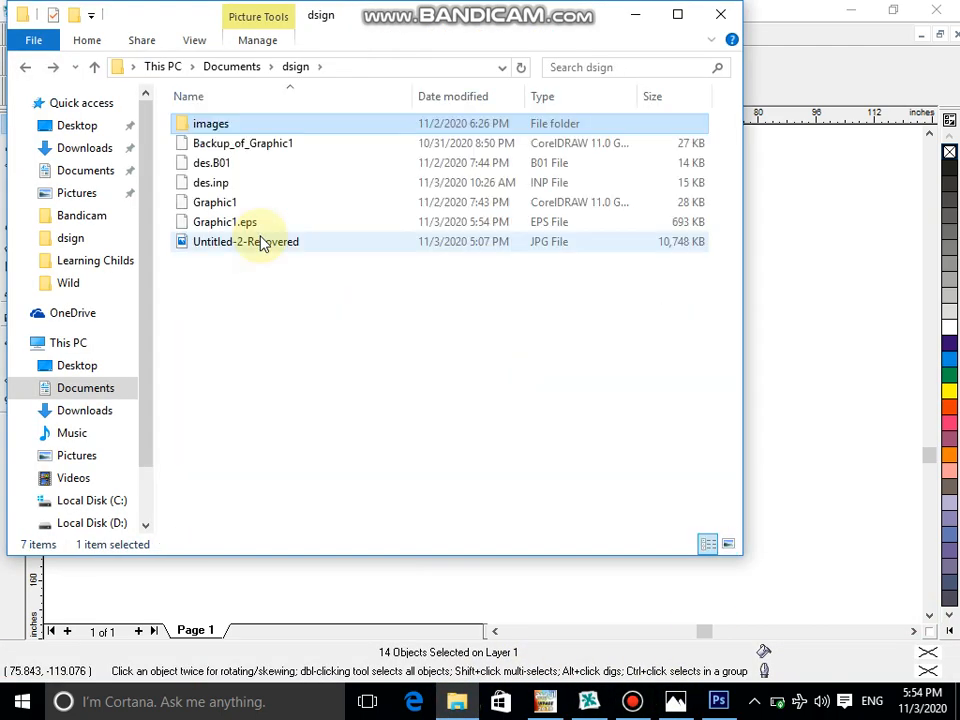
left_click_drag(214, 224, 535, 480)
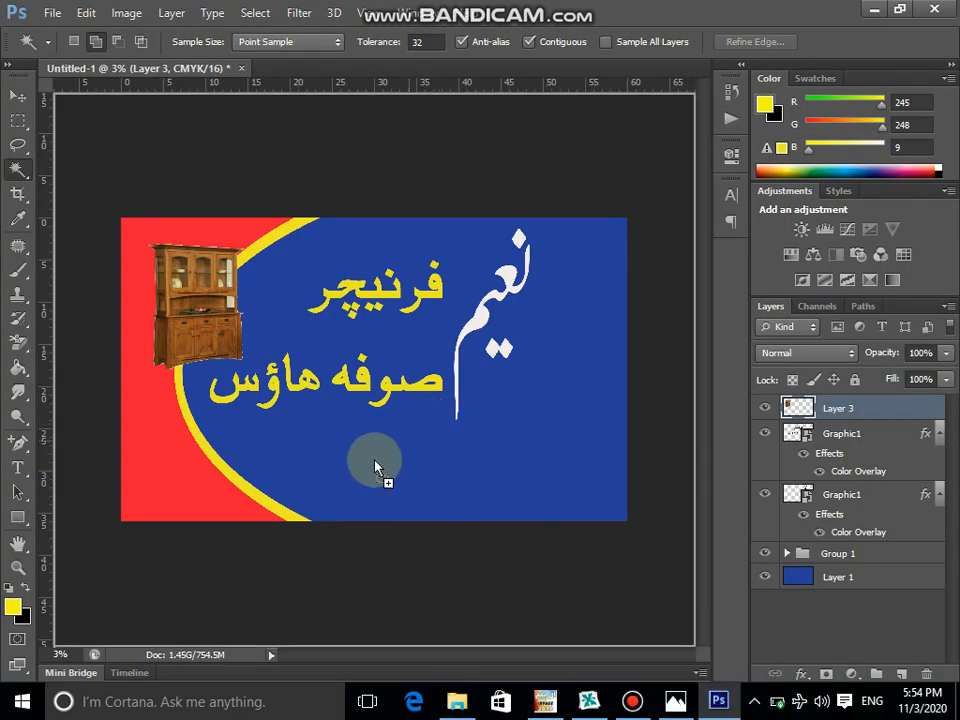
left_click_drag(338, 478, 337, 467)
key("Return")
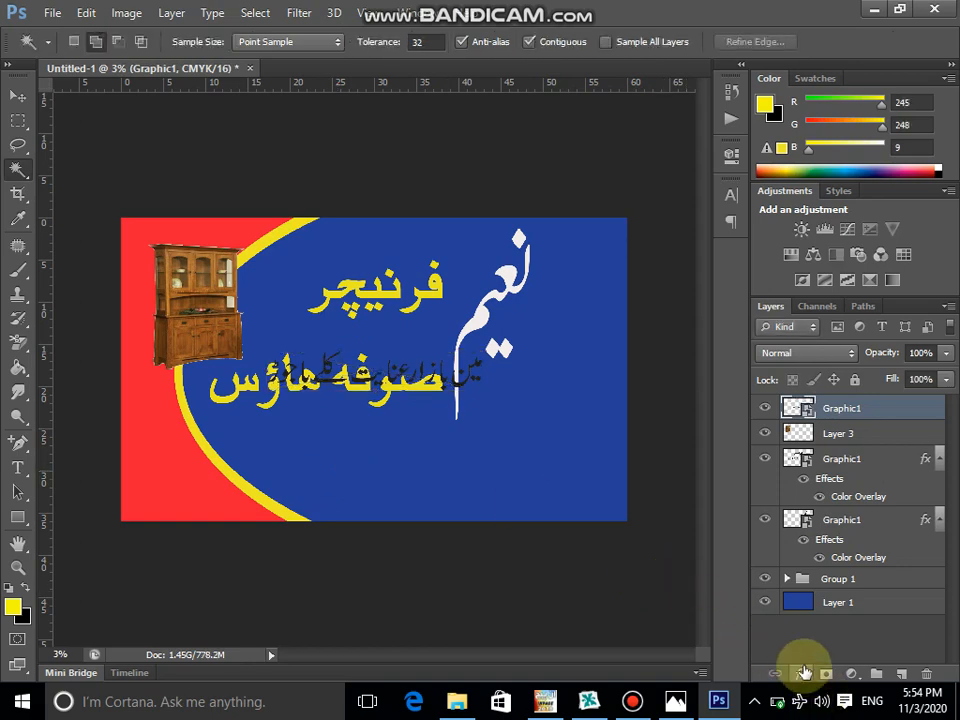
- Apply a near-white Color Overlay to the placed address line
left_click(804, 678)
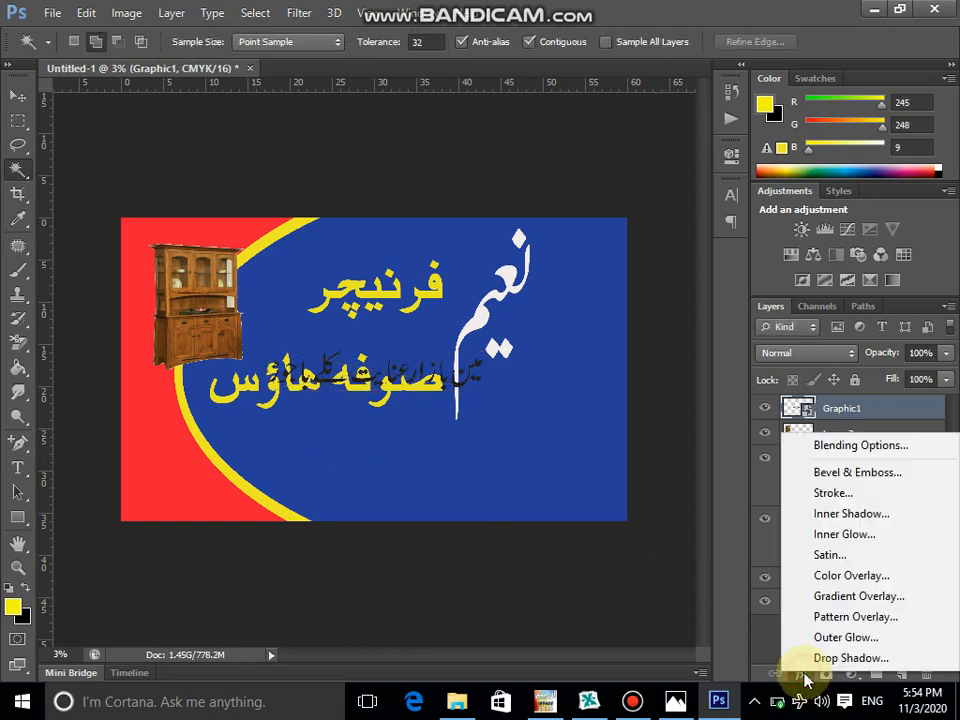
left_click(831, 585)
left_click(779, 375)
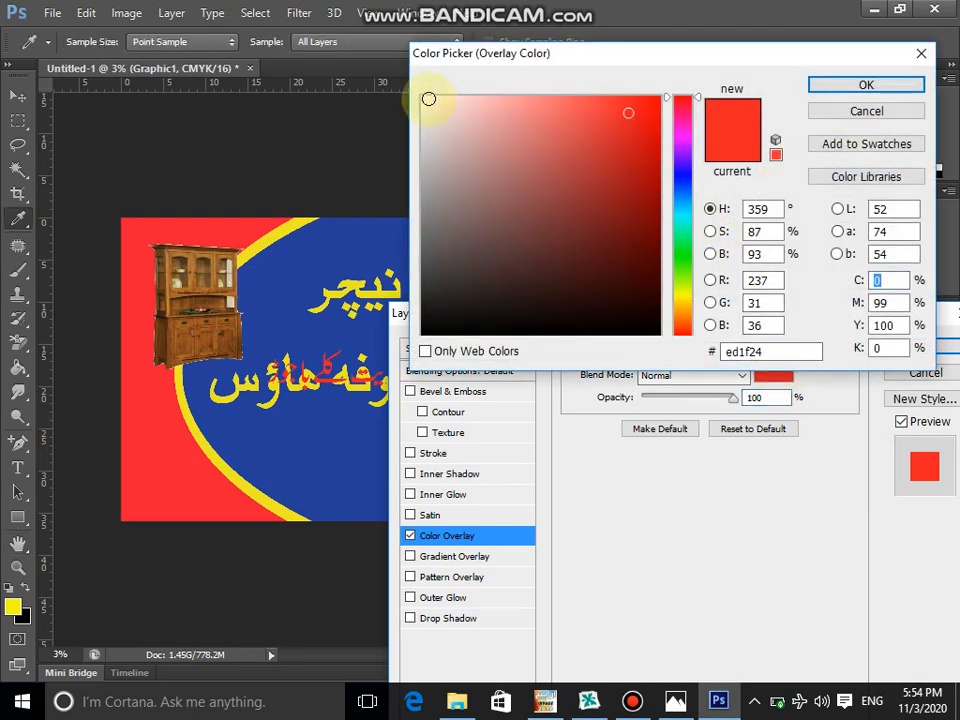
left_click(429, 99)
left_click(847, 90)
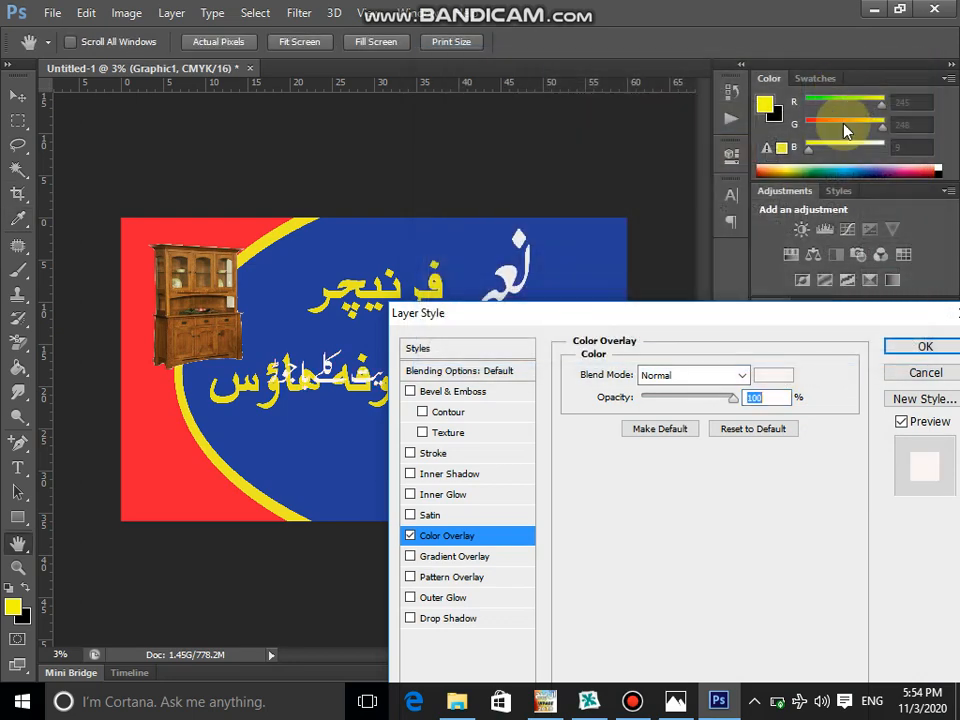
left_click(921, 346)
key("w")
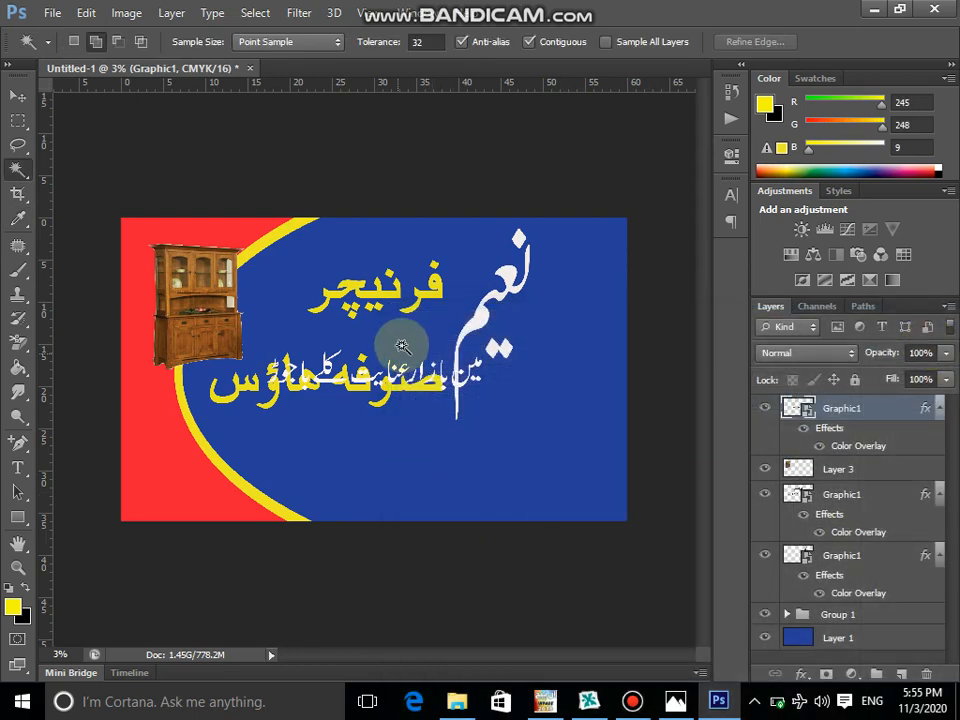
- Move the address line to the banner's lower-left corner and rasterize its Graphic1 layer
left_click(32, 98)
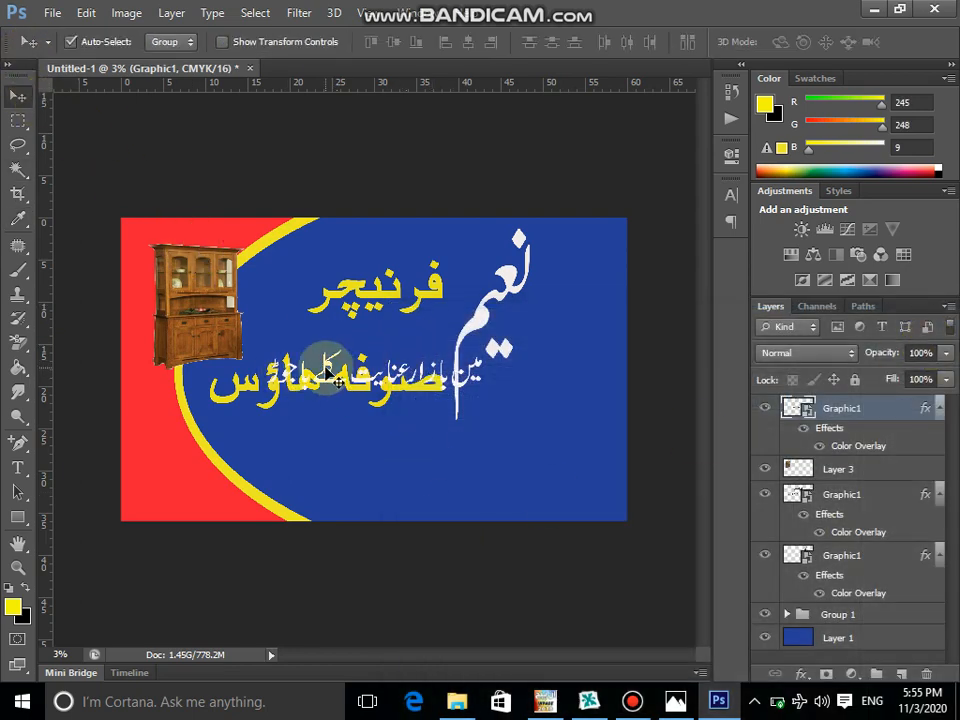
left_click_drag(330, 372, 262, 494)
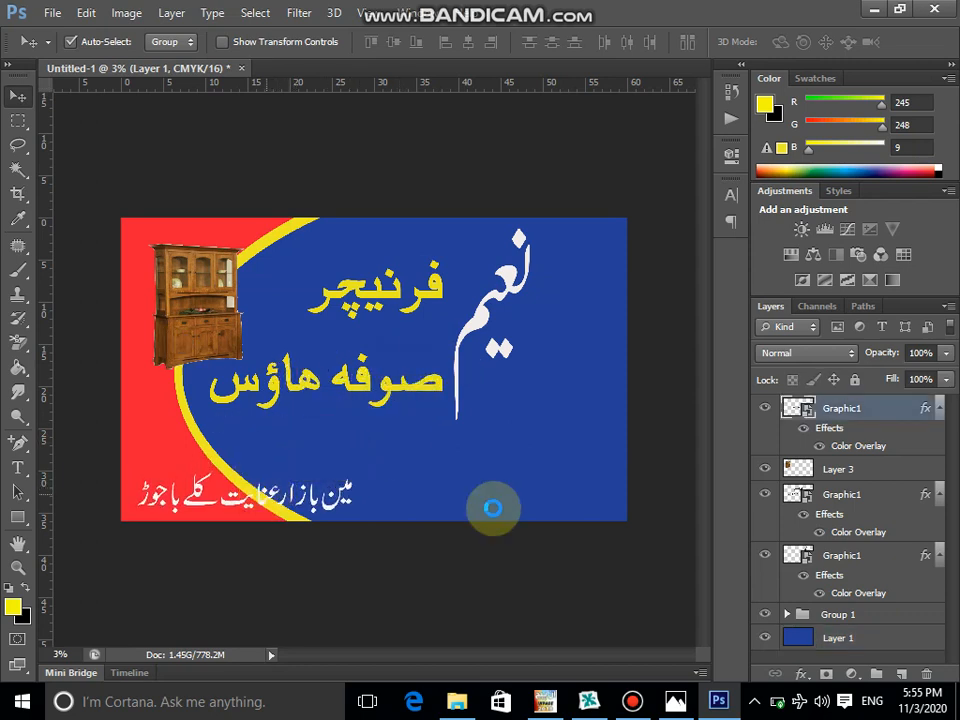
left_click(856, 407)
right_click(856, 407)
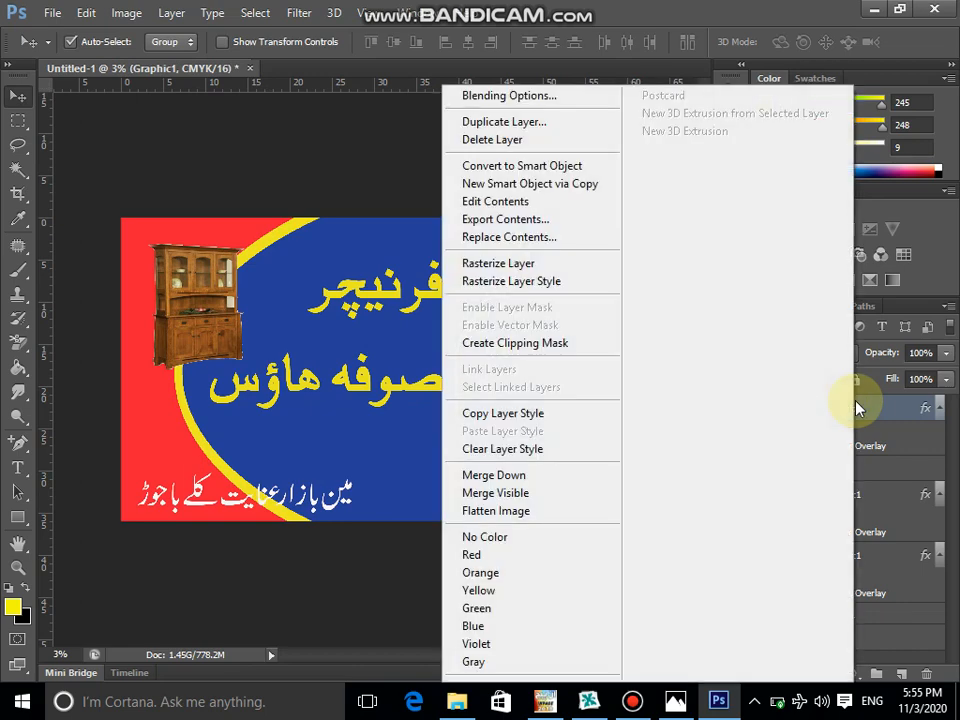
left_click(528, 263)
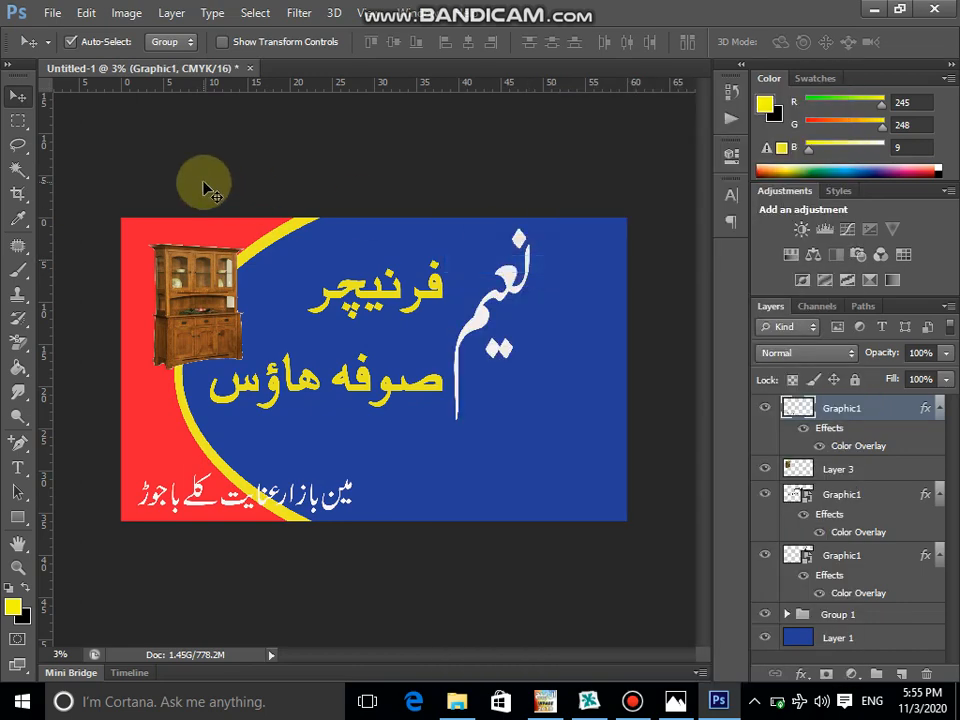
- Split the first two words of the address line onto their own layer with a freehand Lasso selection, and check both layers' visibility
left_click(16, 148)
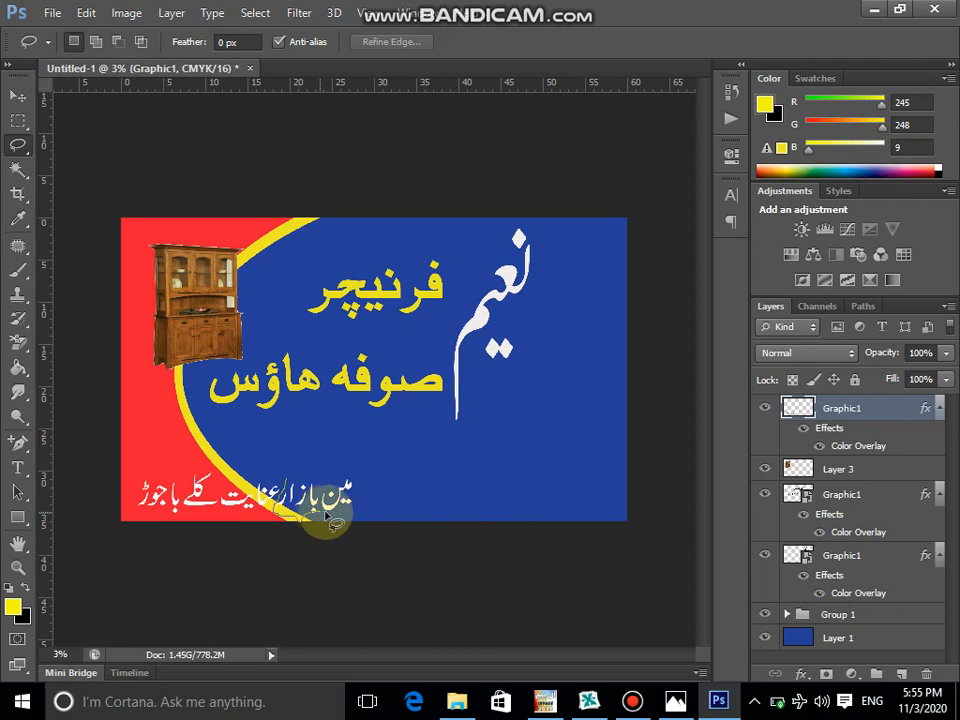
mouse_move(345, 512)
left_mouse_down()
mouse_move(363, 460)
mouse_move(312, 466)
mouse_move(287, 484)
left_mouse_up()
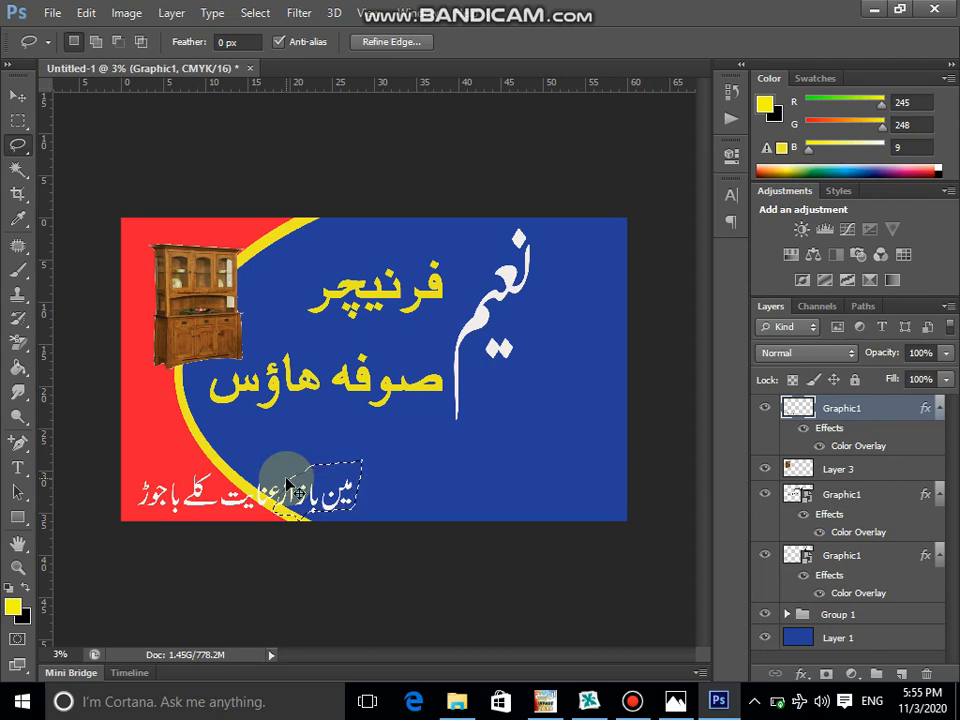
key("ctrl+j")
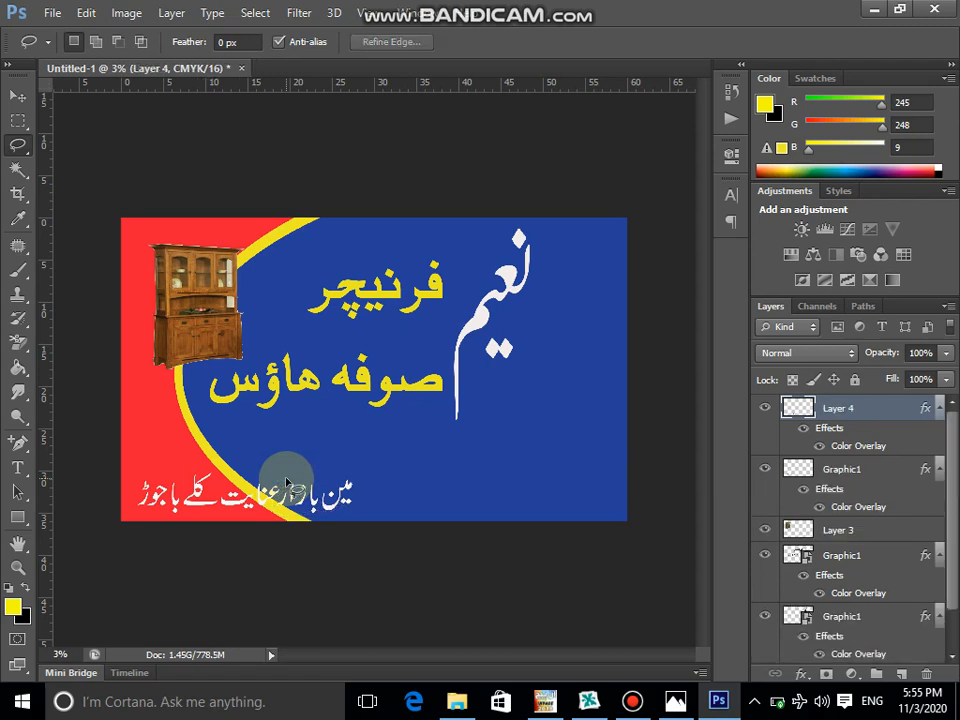
left_click(766, 469)
left_click(766, 469)
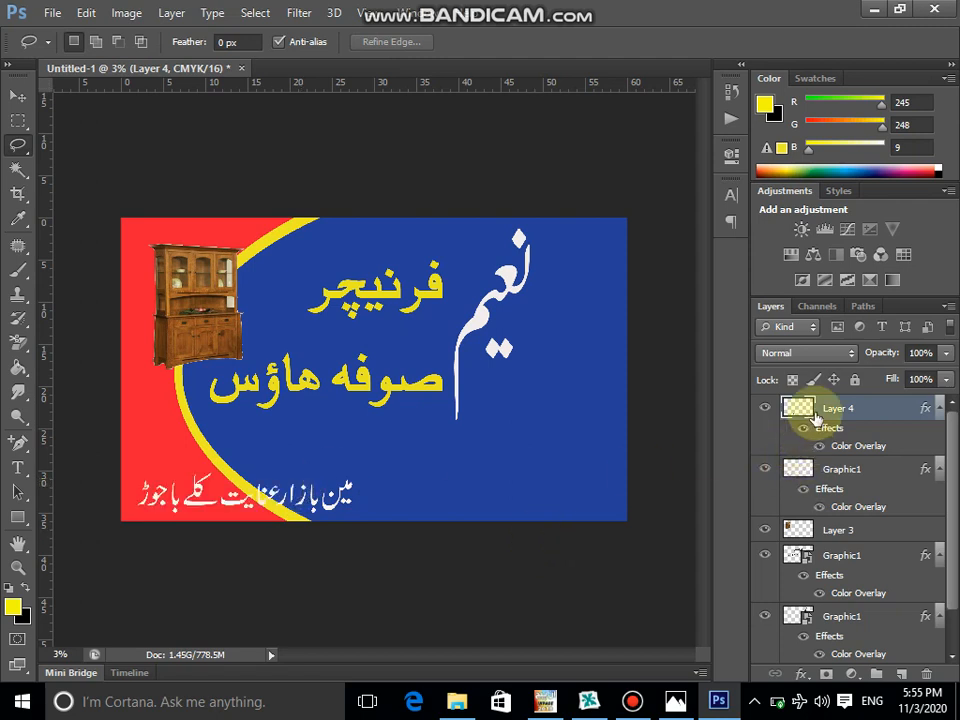
left_click(763, 412)
left_click(764, 413)
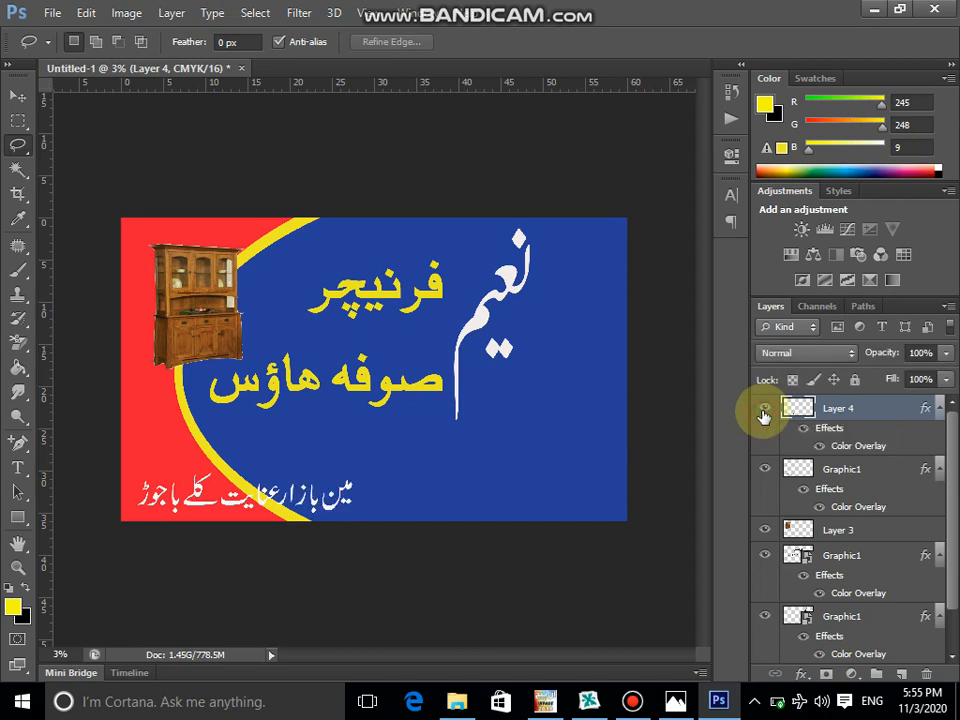
- Move the two separated address words into the red area above the remaining words, scale them down slightly, and commit the transform
key("ctrl+t")
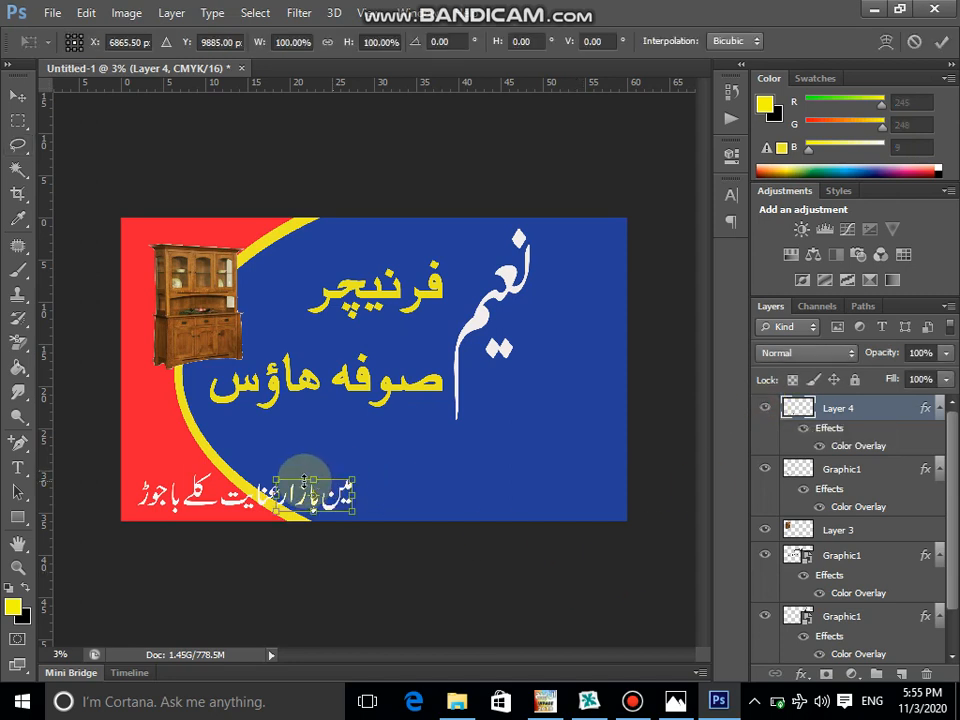
left_click_drag(305, 497, 157, 453)
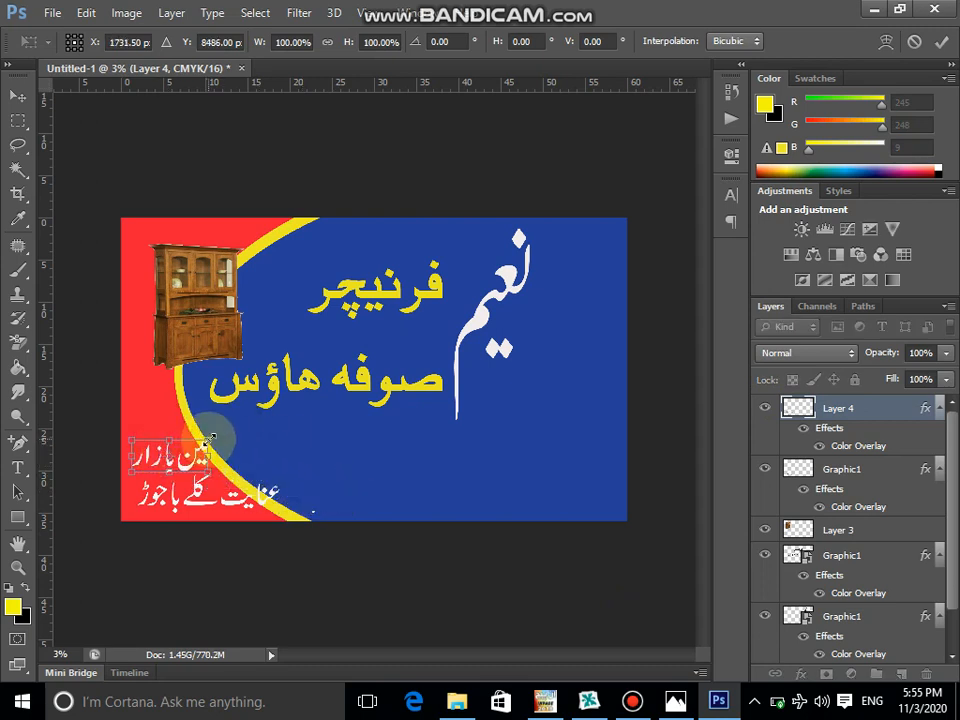
left_click_drag(210, 437, 197, 446)
key("Return")
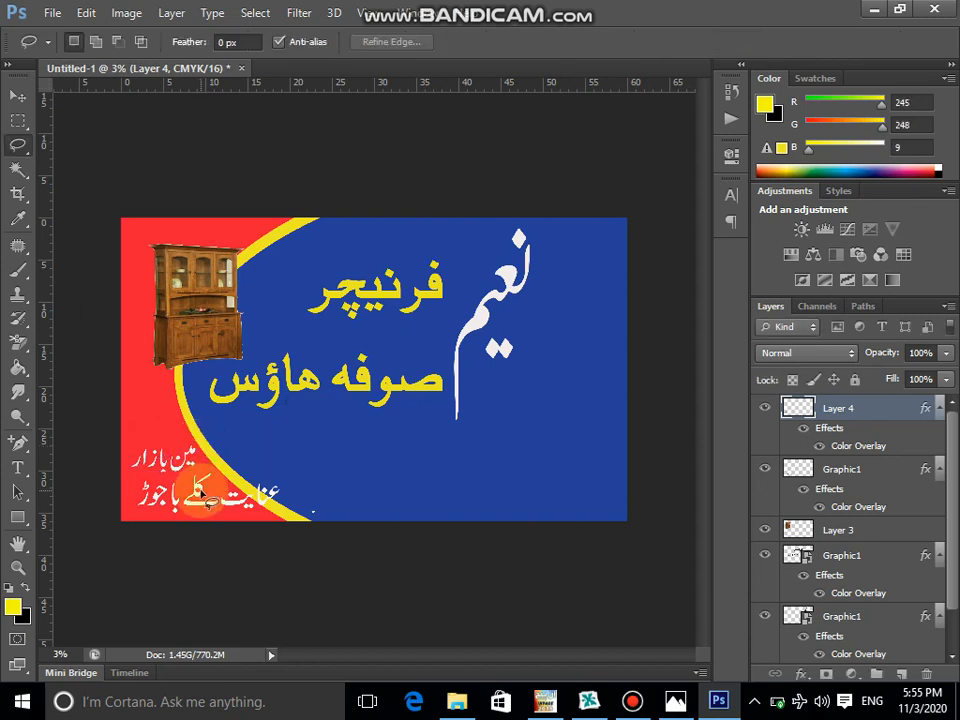
- Scale the remaining address words proportionally to about 69.5% so they fit the lower red corner, and commit the transform
key("v")
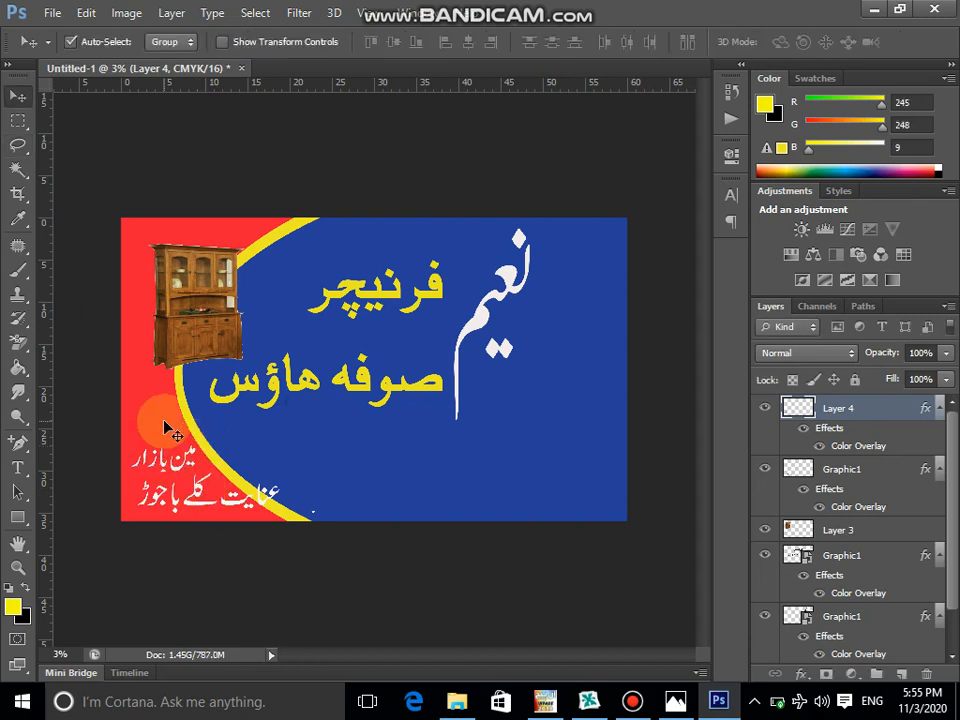
left_click(189, 507)
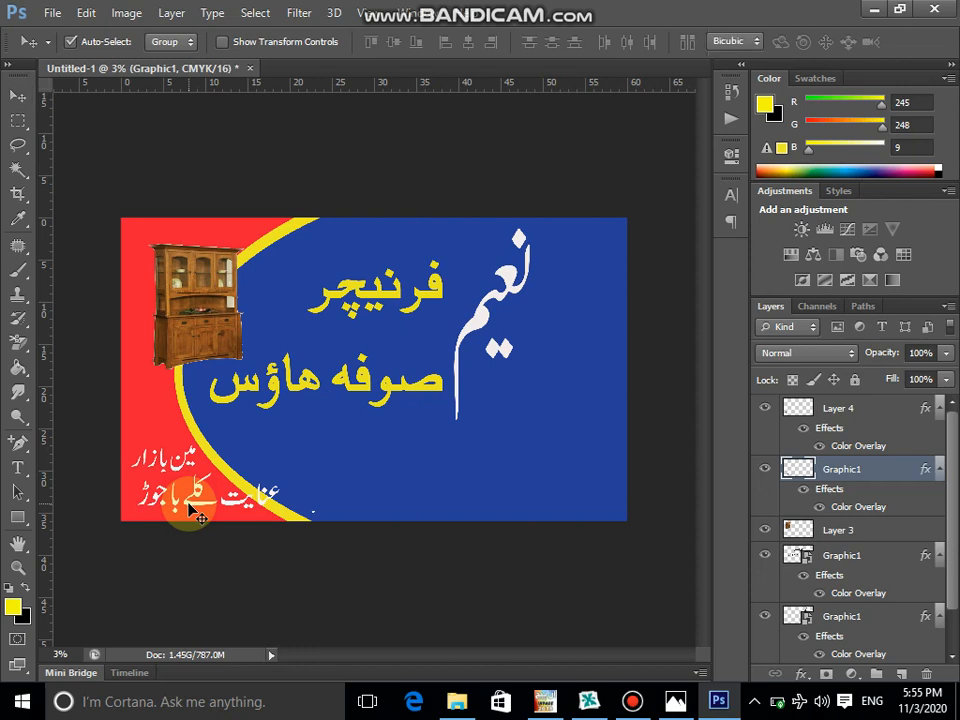
key("ctrl+t")
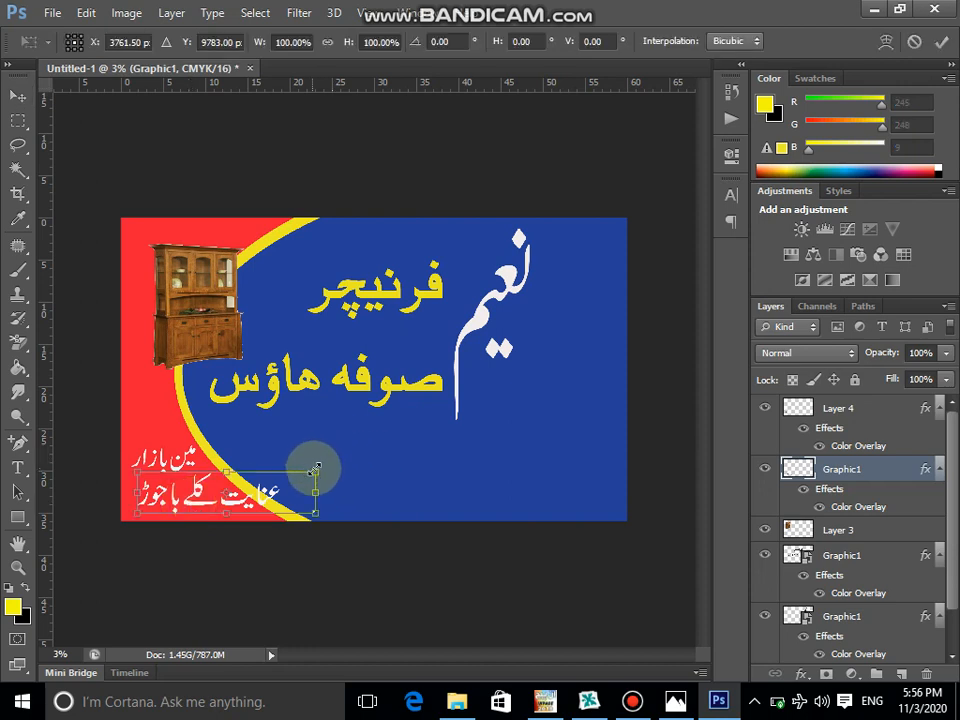
left_click_drag(316, 468, 261, 481)
double_click(260, 481)
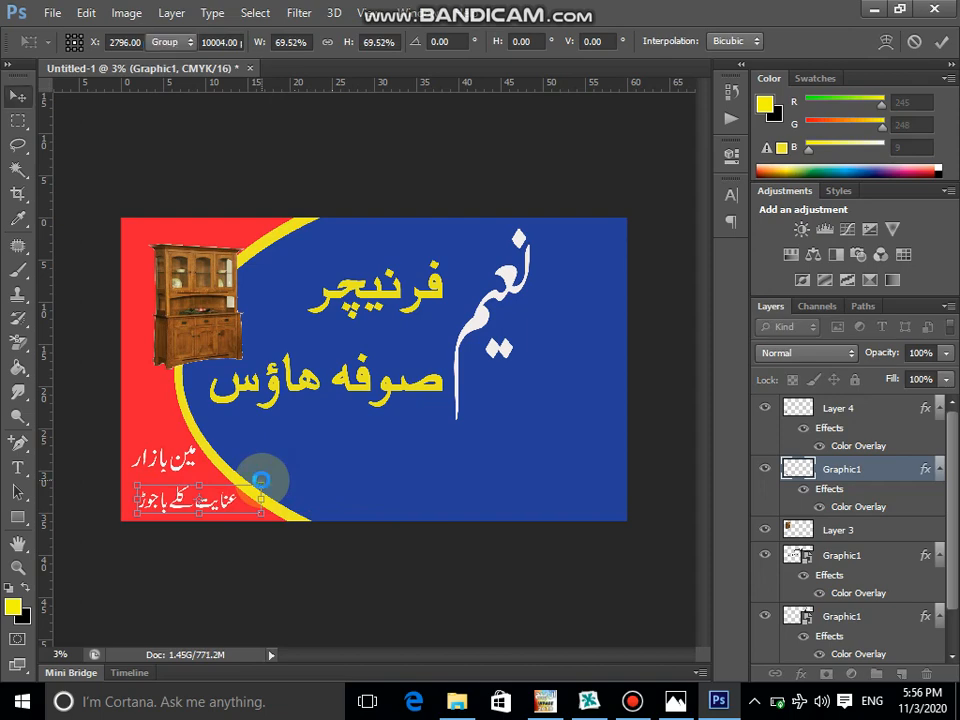
left_click(632, 701)
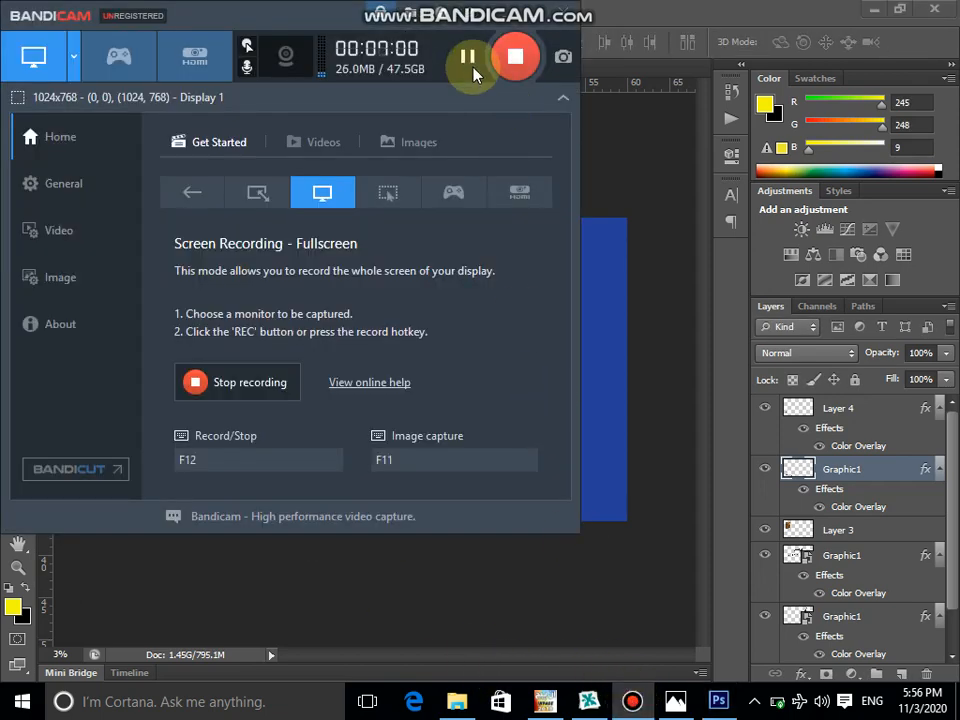
left_click(643, 285)
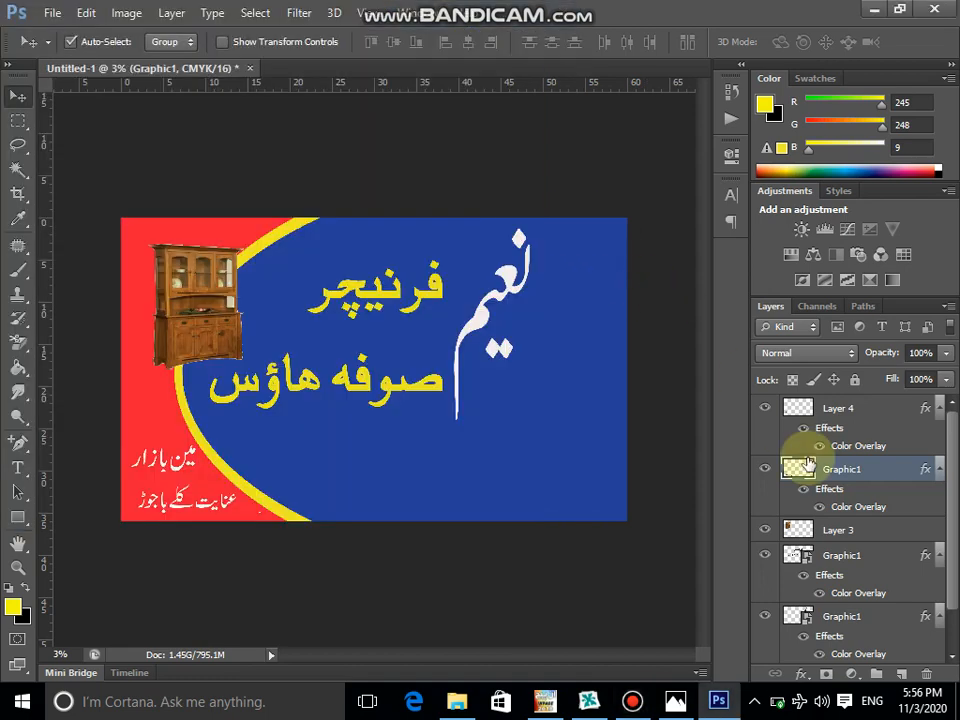
- Add an Outer Glow with 41% spread and 155 px size to the cabinet's Layer 3, and compare it with the effect hidden
left_click(851, 529)
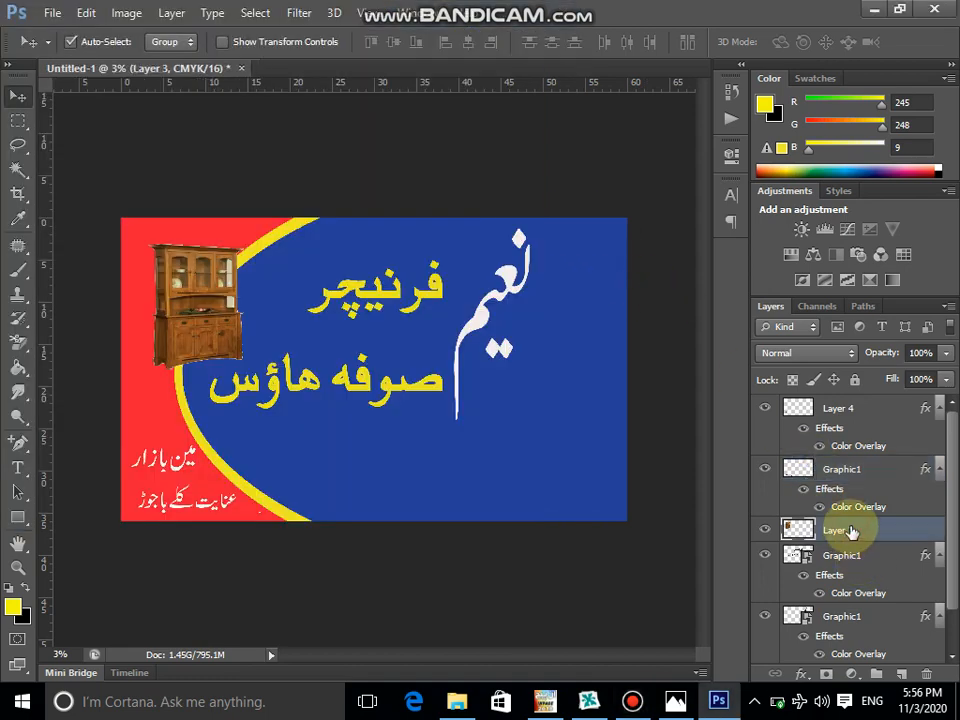
right_click(851, 531)
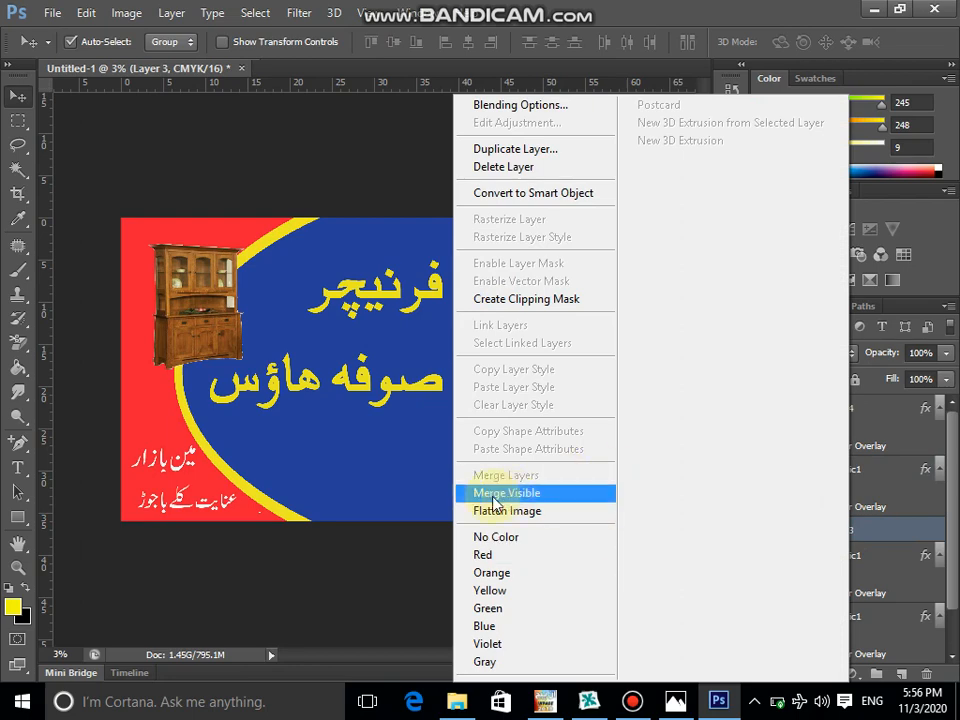
left_click(530, 105)
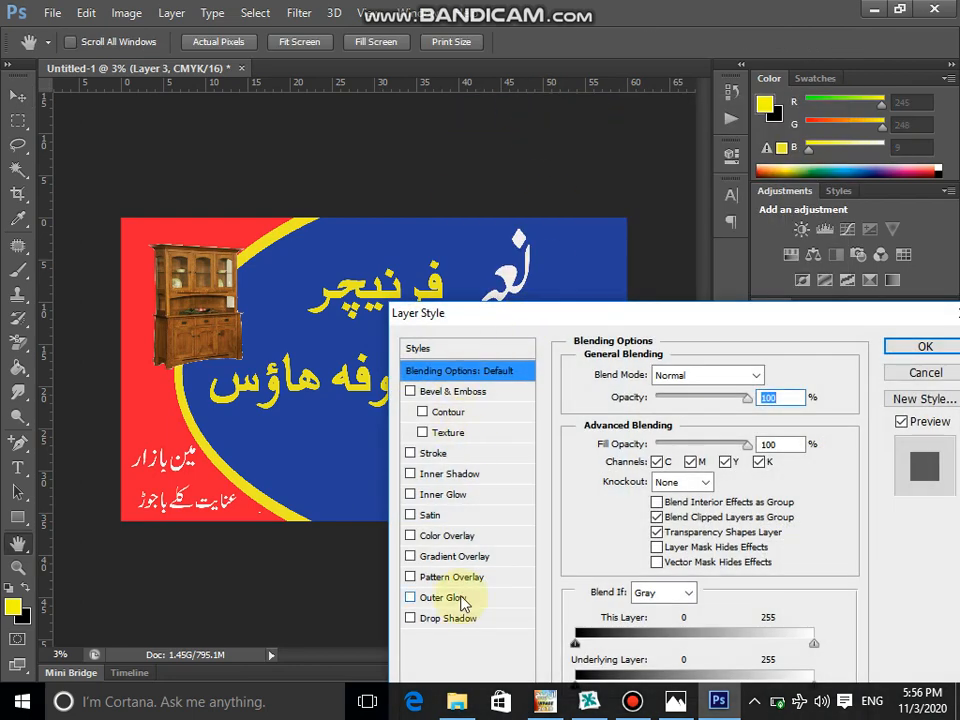
left_click(461, 598)
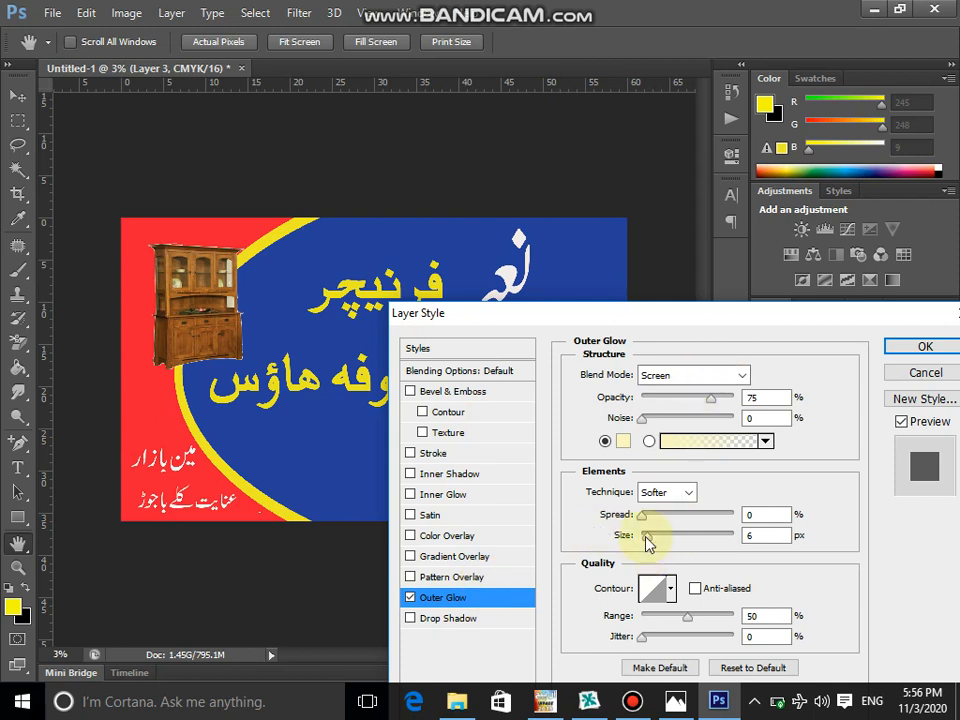
left_click_drag(647, 541, 659, 521)
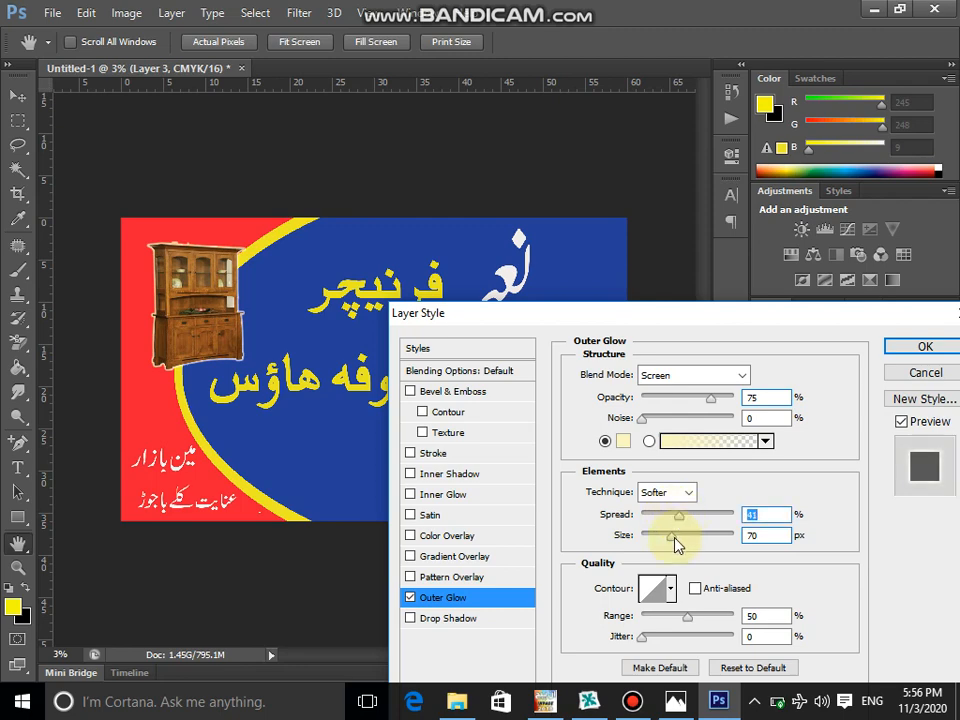
left_click_drag(677, 543, 703, 541)
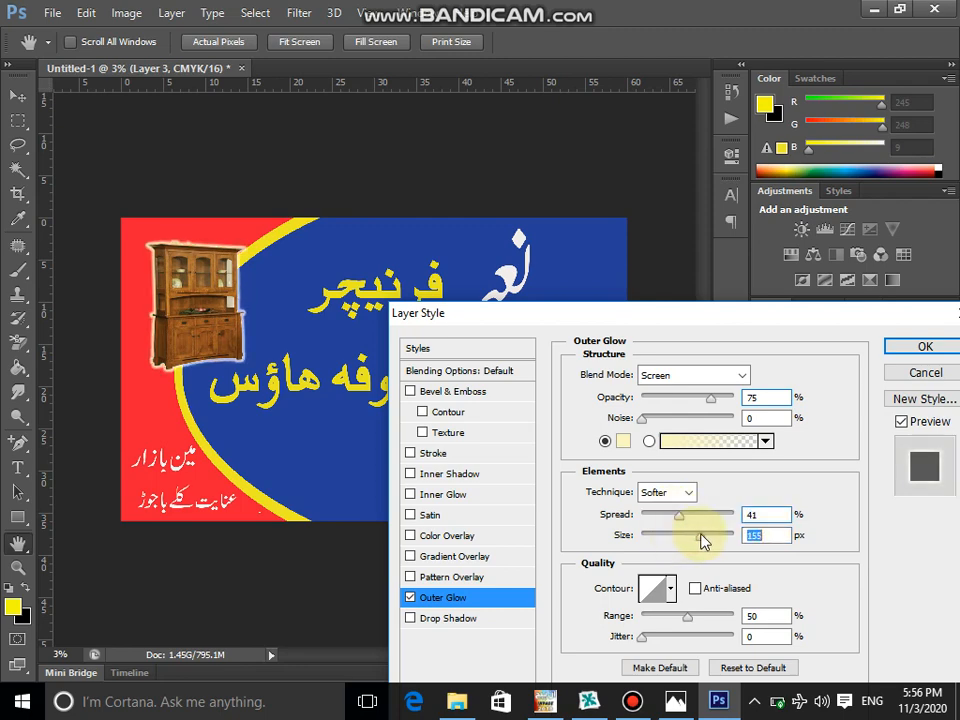
left_click(891, 345)
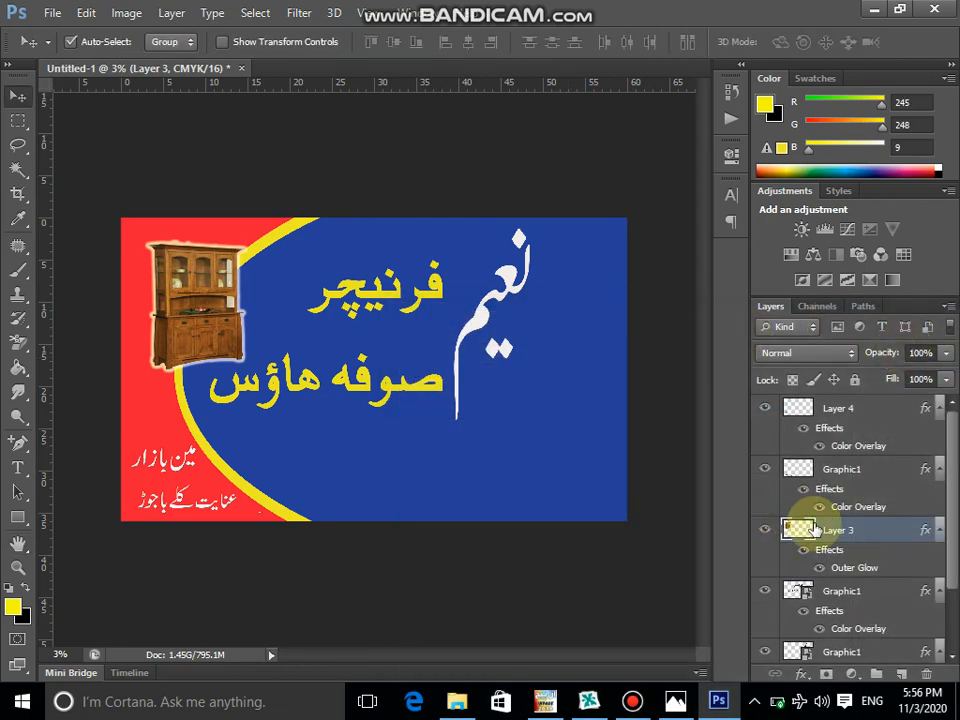
left_click(802, 556)
left_click(802, 556)
left_click(802, 556)
left_click(802, 556)
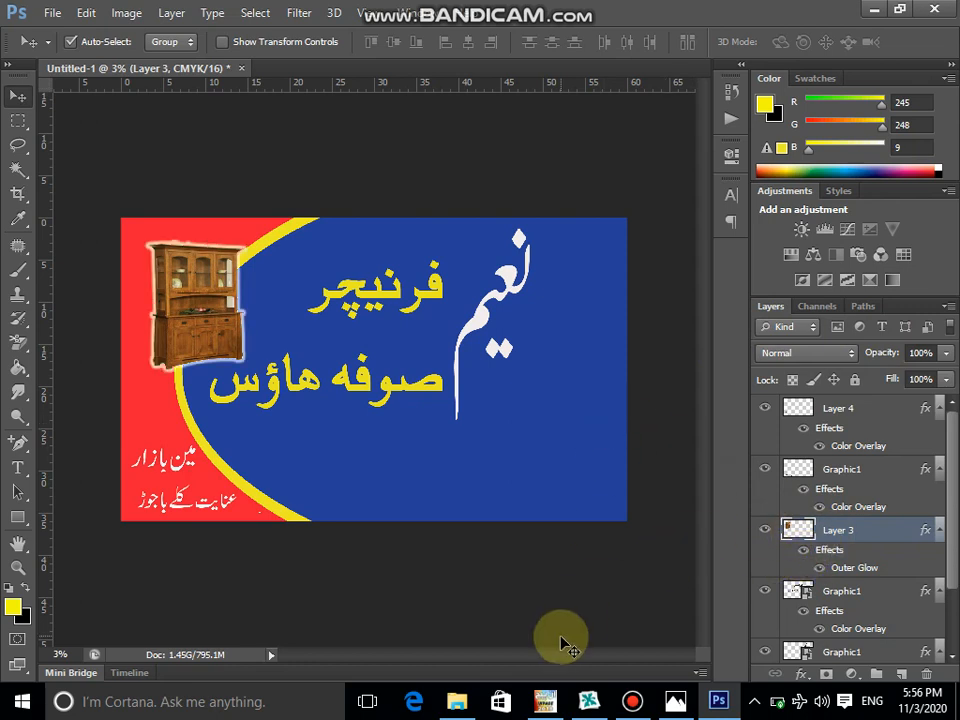
left_click(589, 701)
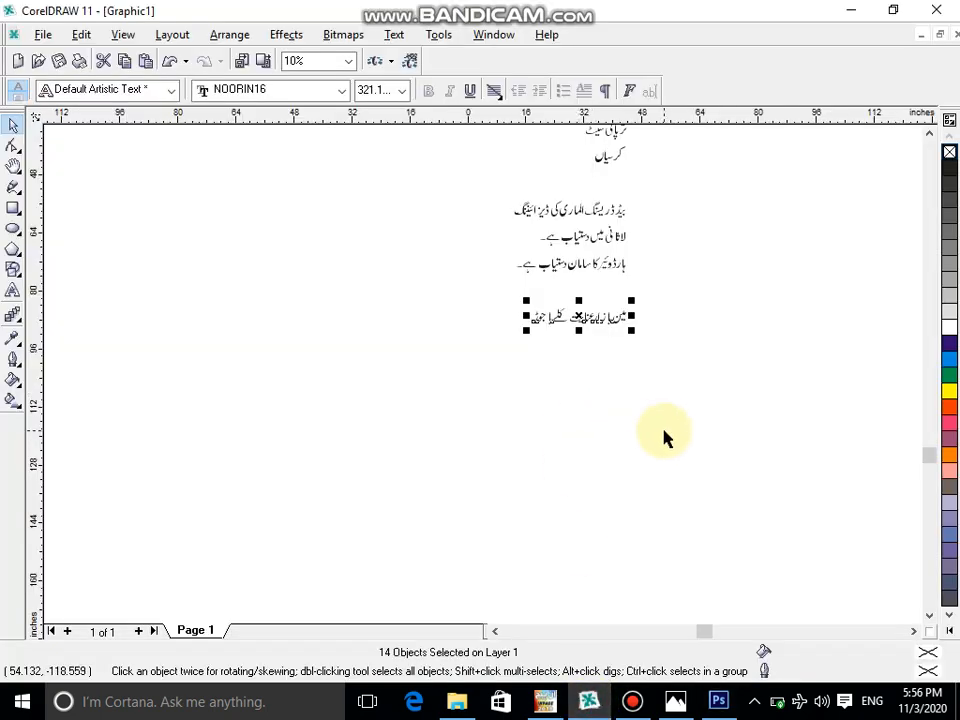
left_click(632, 701)
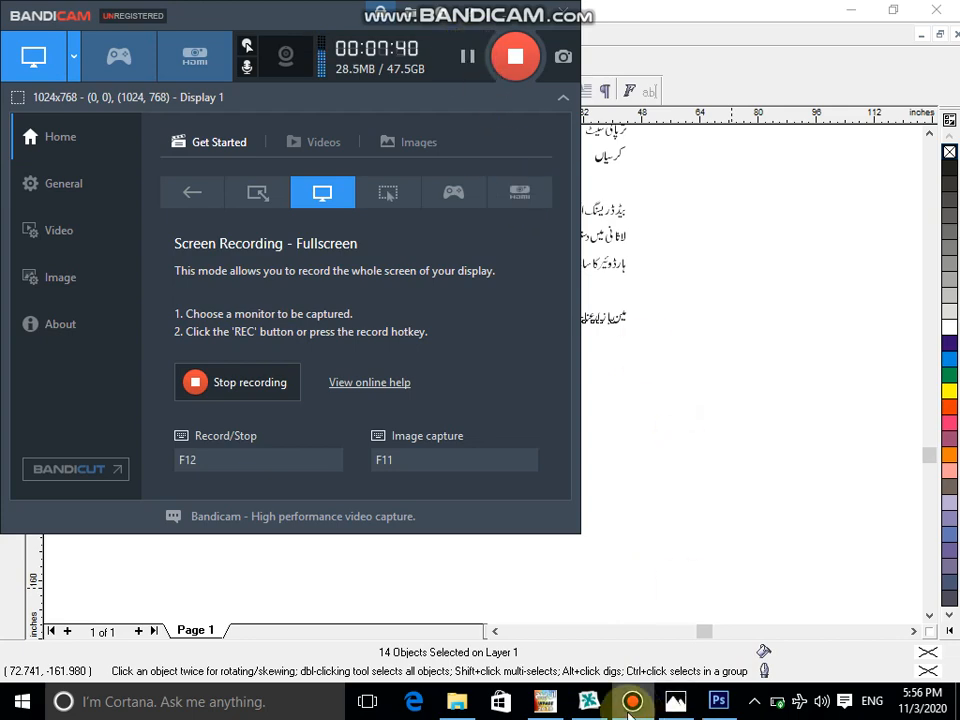
left_click(719, 701)
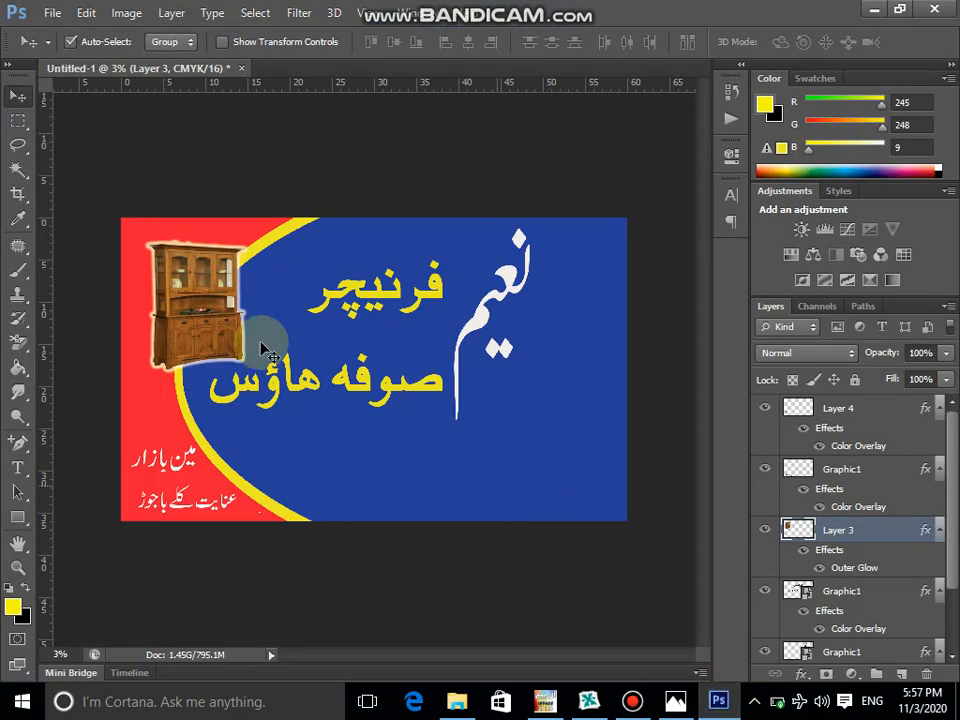
- Draw a yellow ellipse about 2500 × 2767 px below the lower yellow Urdu line, with a 31.43 pt white stroke
left_click_drag(22, 520, 87, 551)
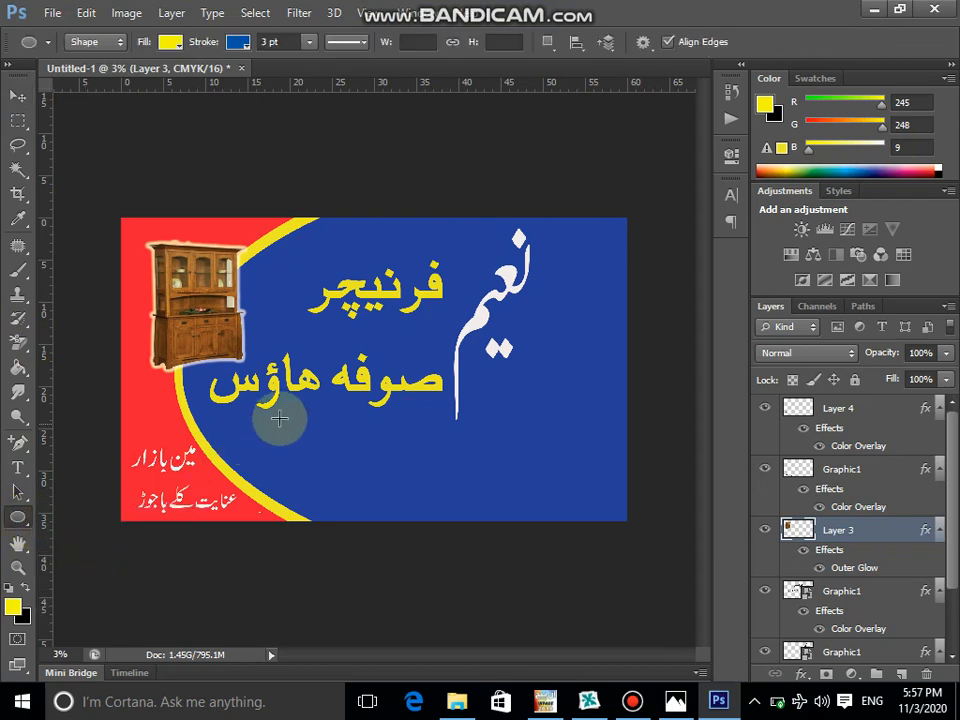
left_click_drag(284, 418, 352, 494)
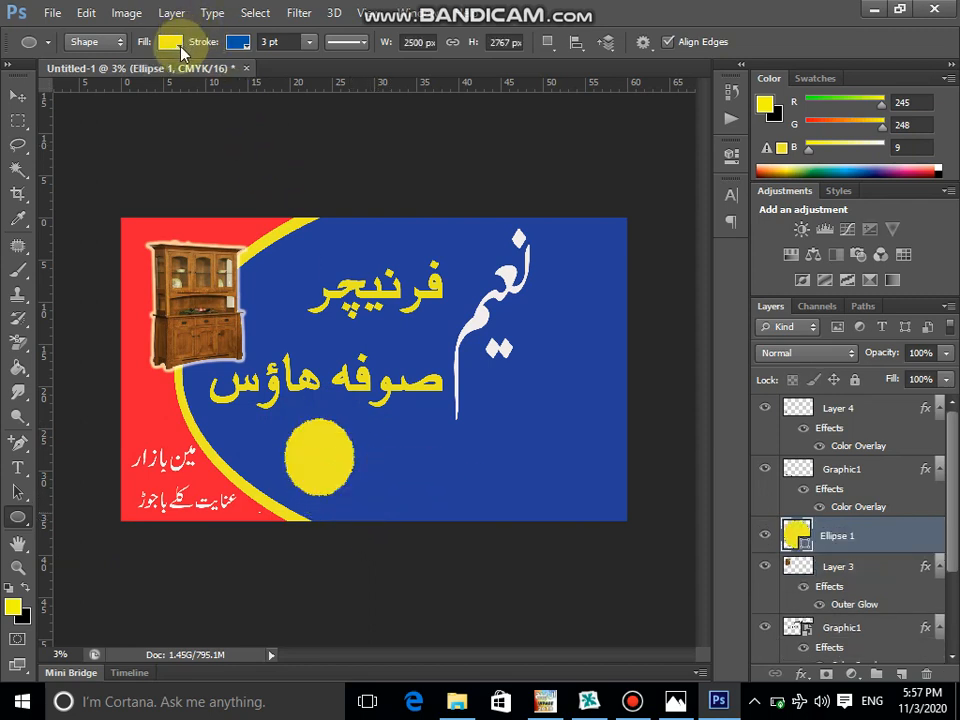
left_click(178, 42)
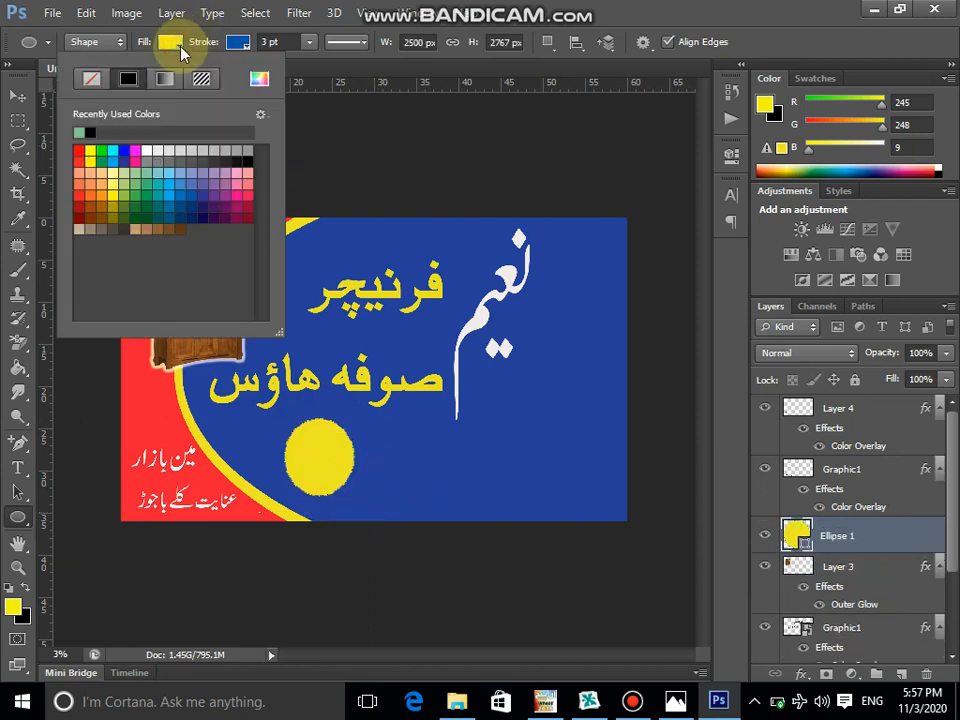
left_click(308, 43)
left_click_drag(310, 64, 356, 66)
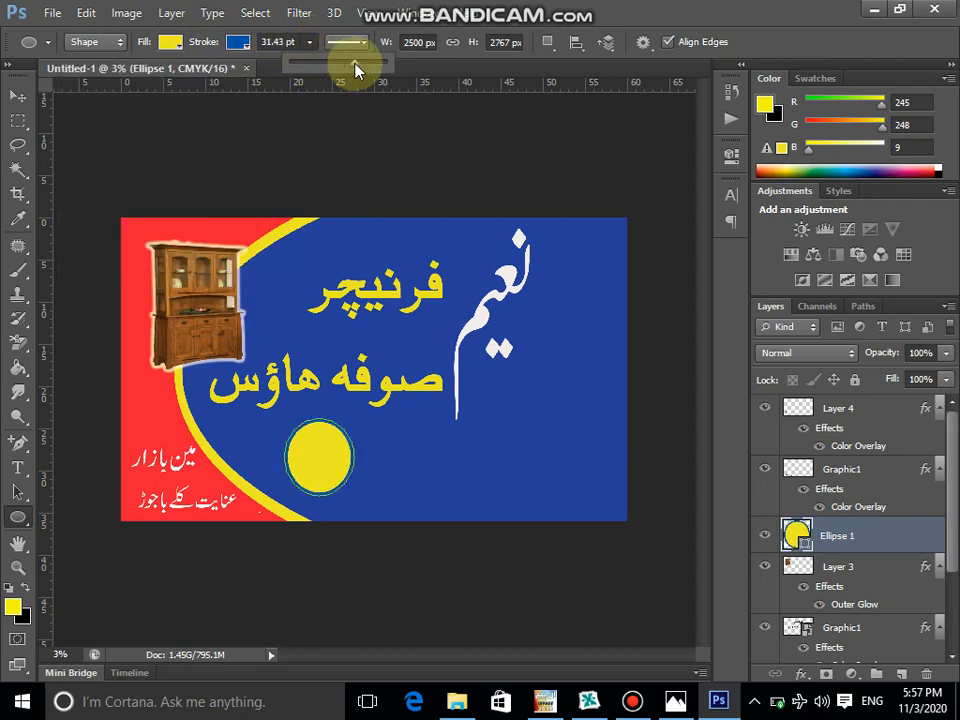
left_click(237, 42)
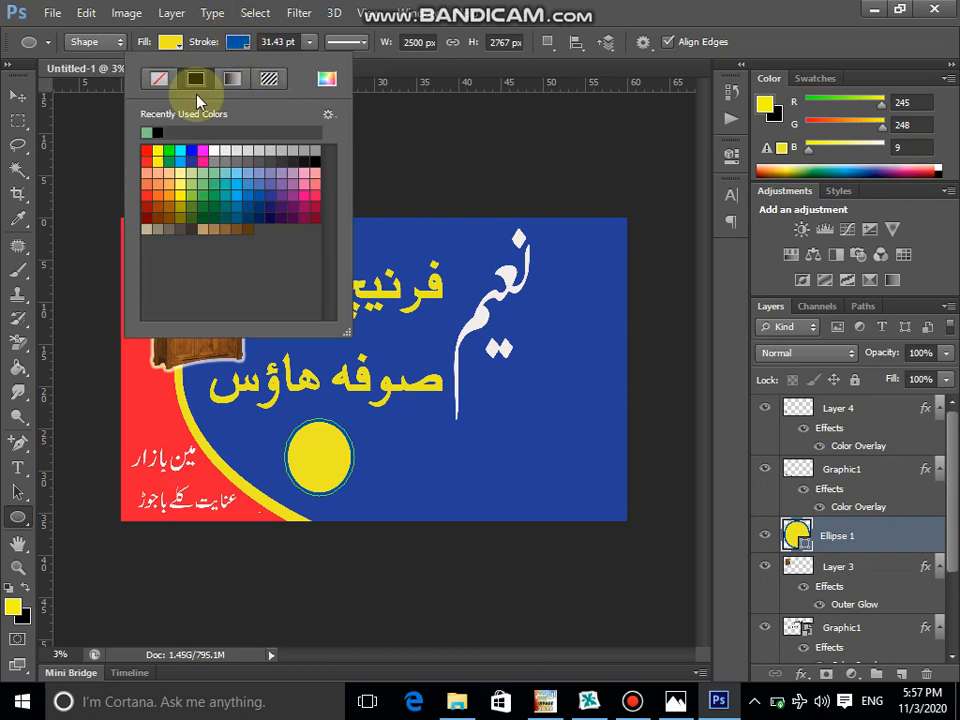
left_click(215, 152)
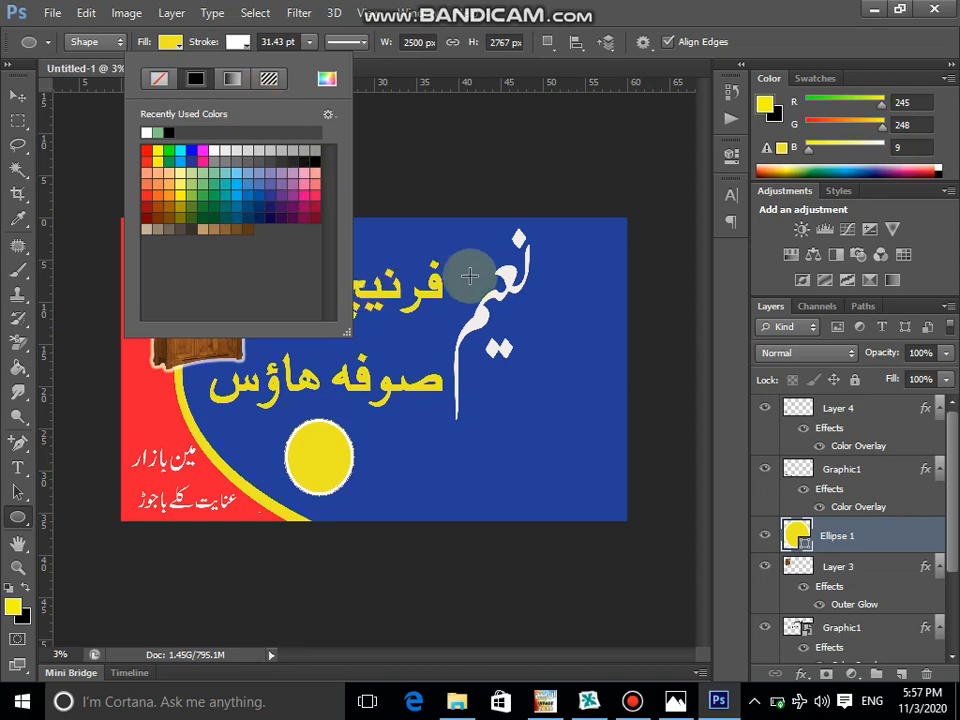
- Add a Gradient Overlay to the ellipse layer and set the gradient's starting color stop to red f6224a
left_click(855, 533)
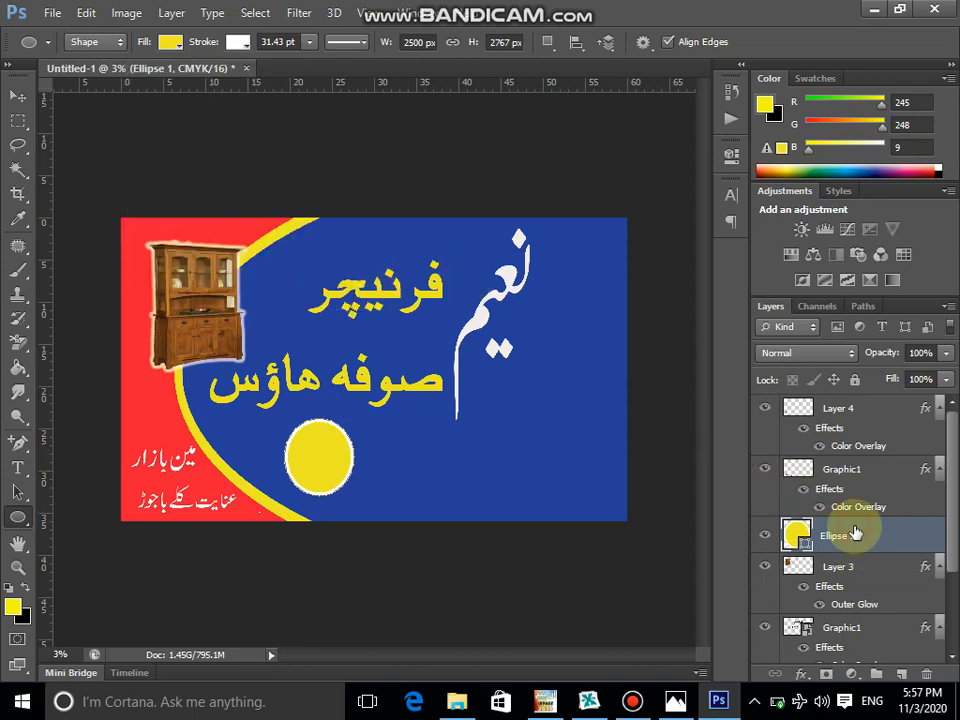
right_click(855, 533)
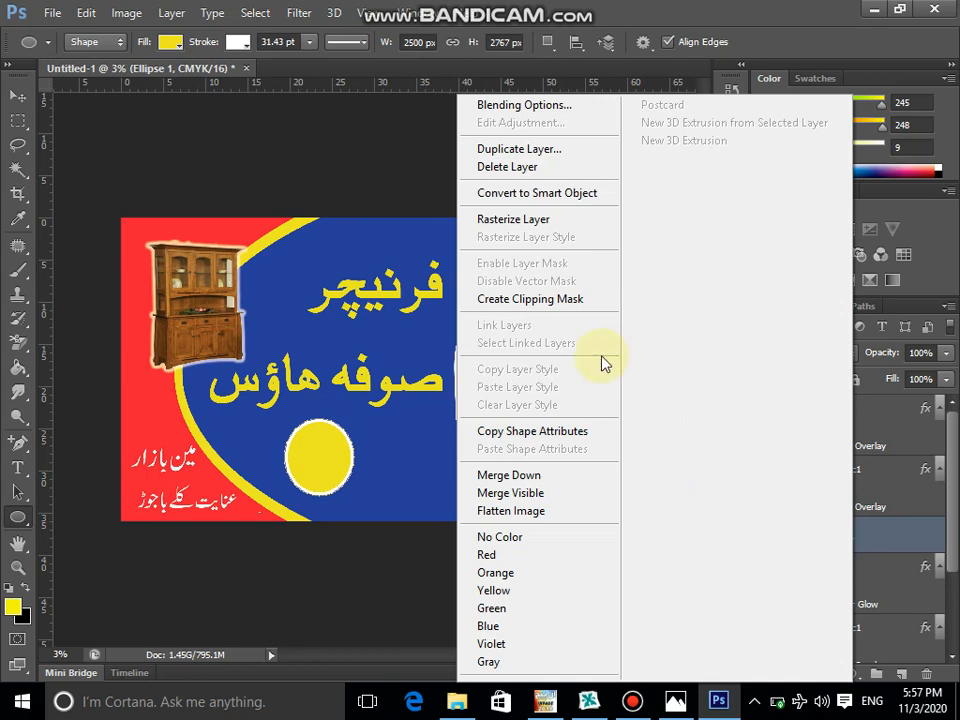
left_click(539, 108)
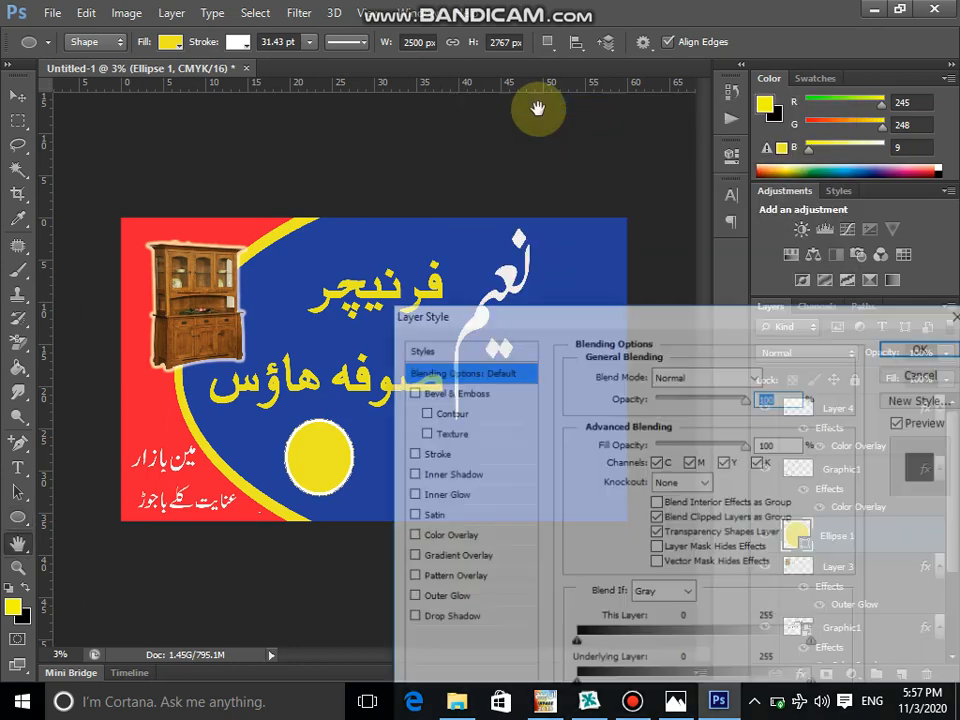
left_click(444, 560)
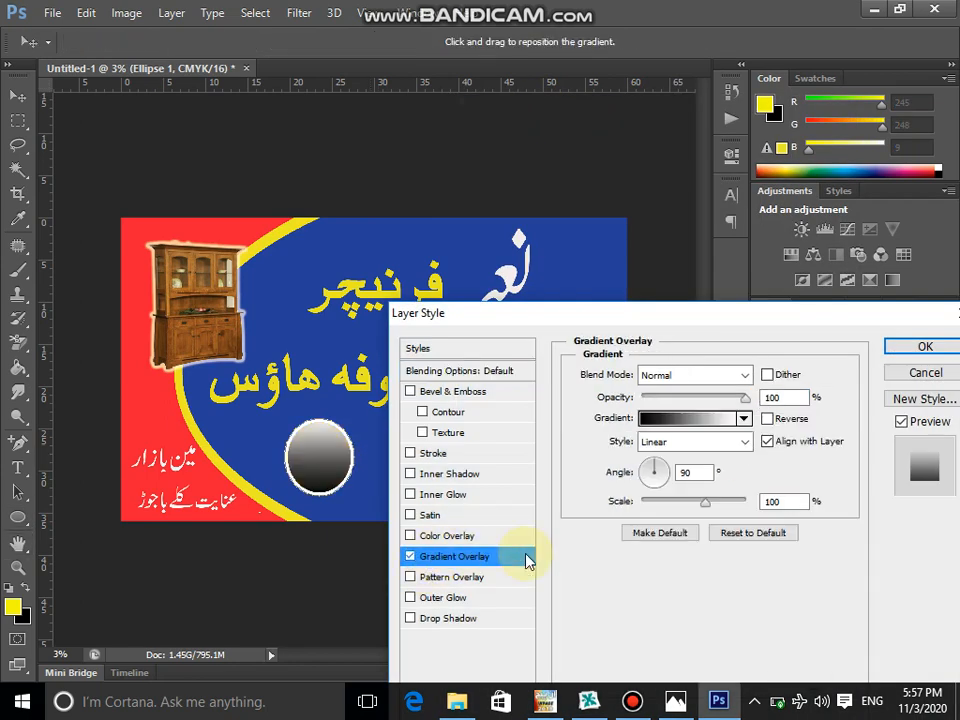
left_click(678, 420)
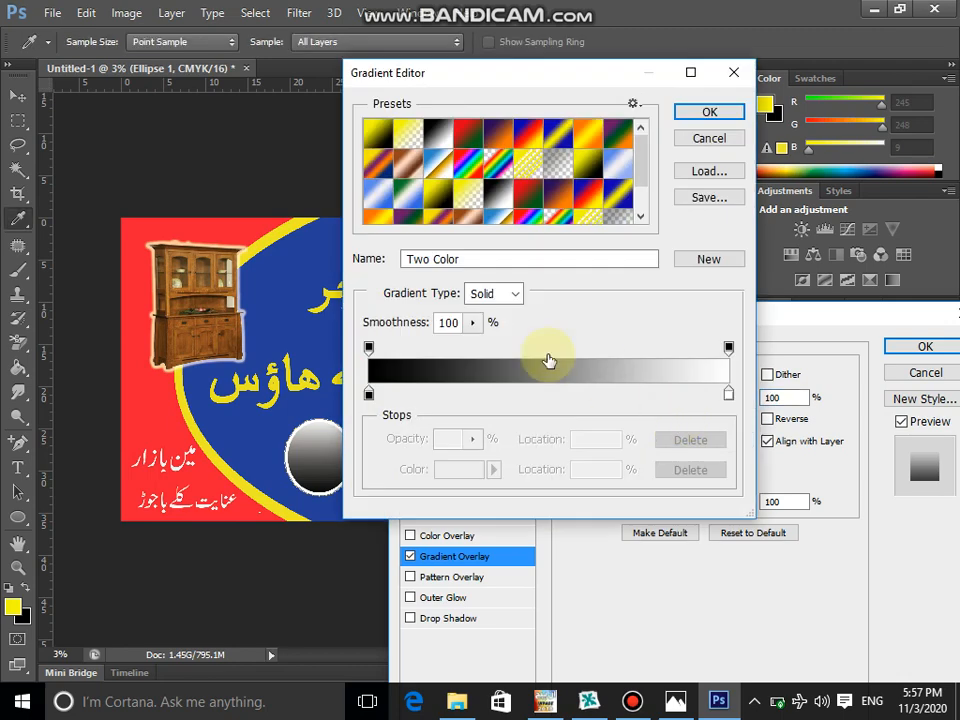
double_click(368, 394)
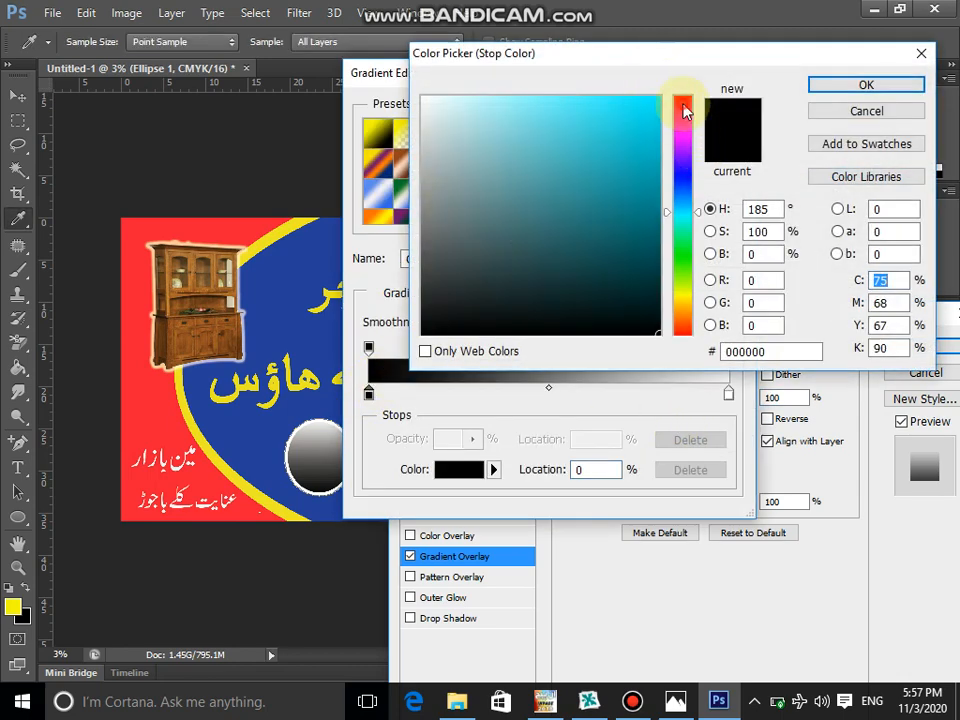
left_click(684, 104)
left_click(627, 104)
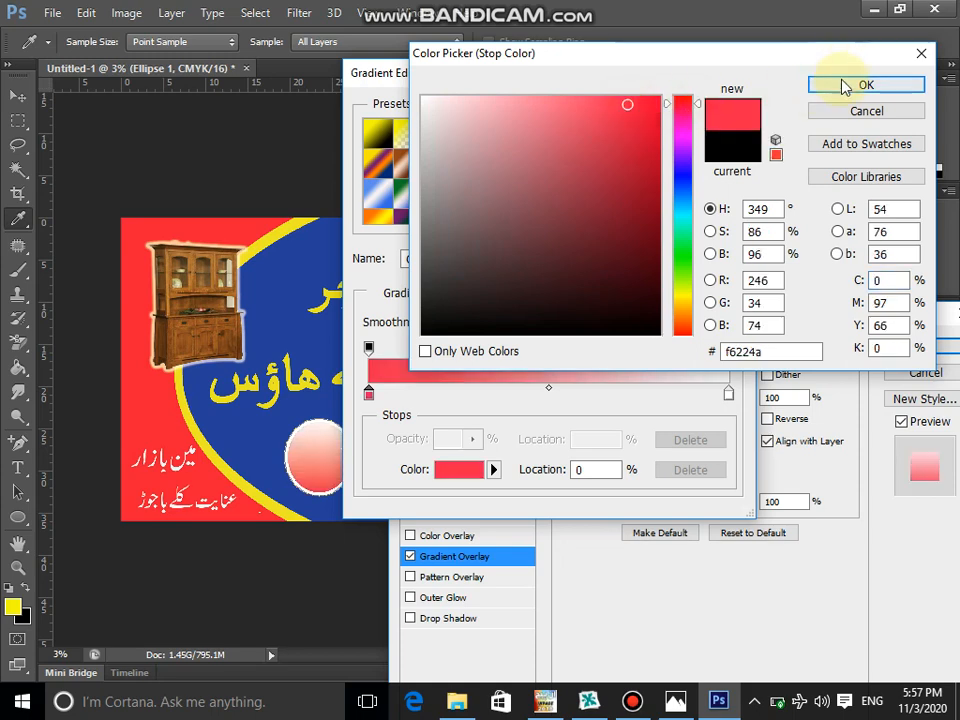
left_click(843, 87)
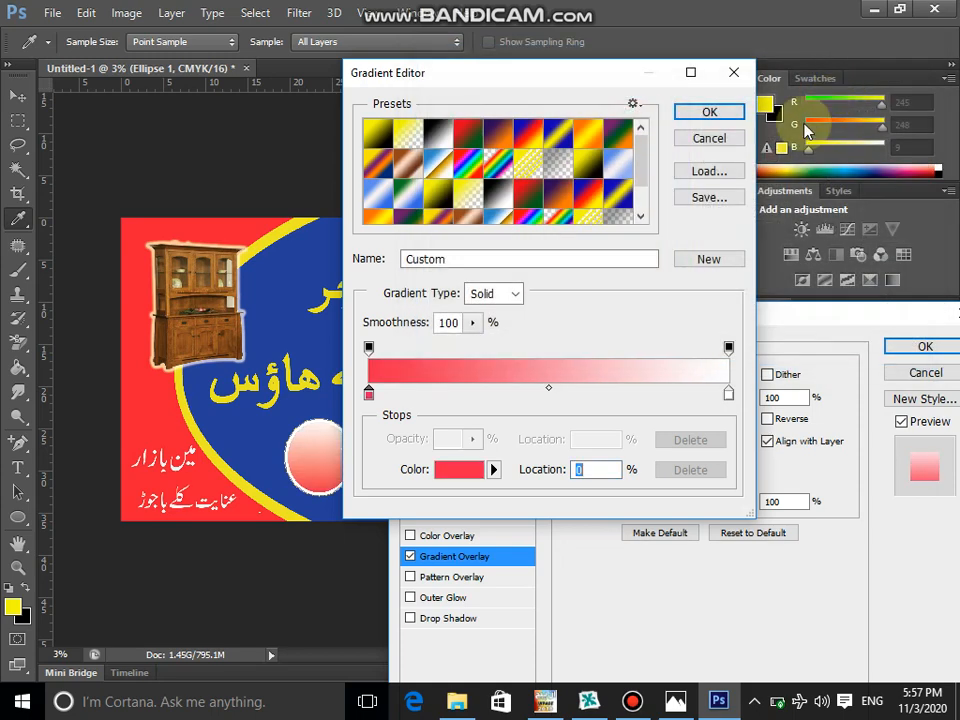
- Set the gradient's end color stop to a darker red and apply the Gradient Overlay to the ellipse
double_click(728, 393)
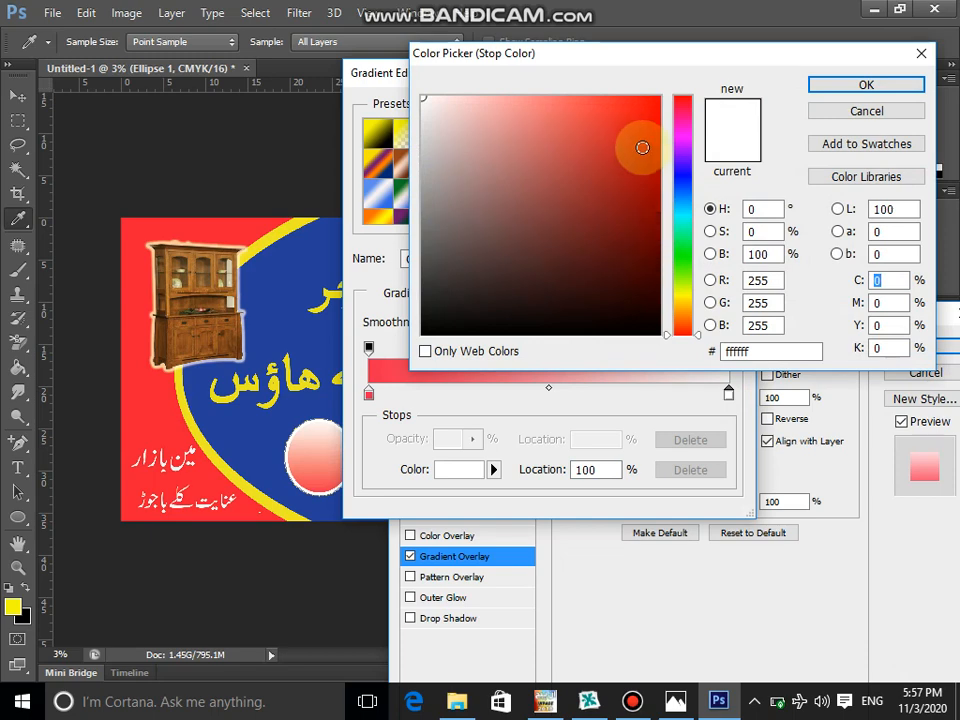
left_click(642, 147)
left_click(820, 86)
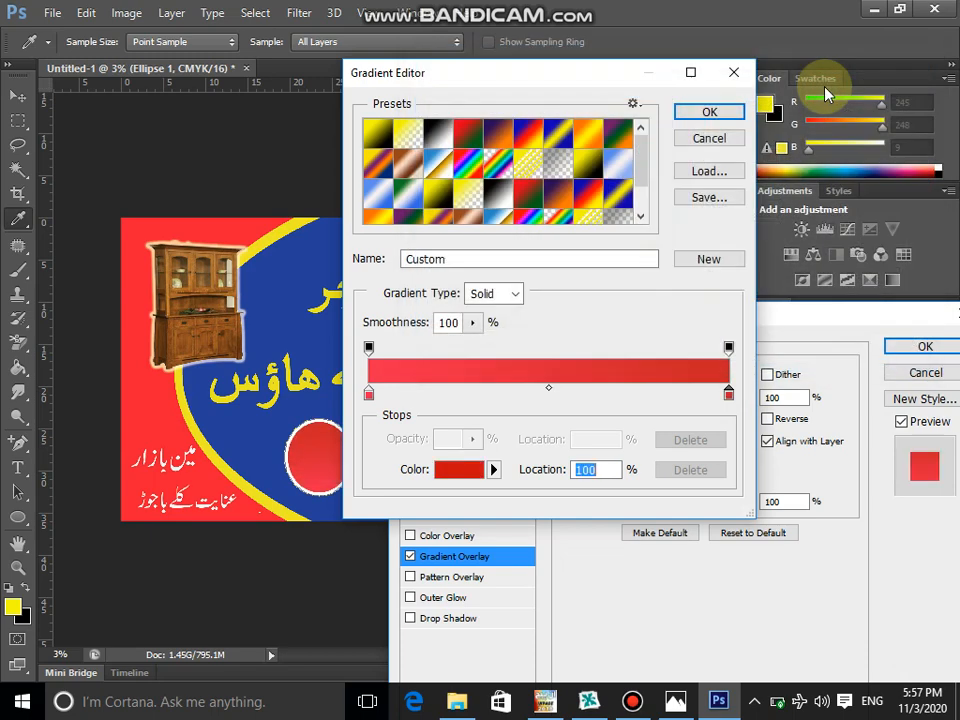
left_click(740, 112)
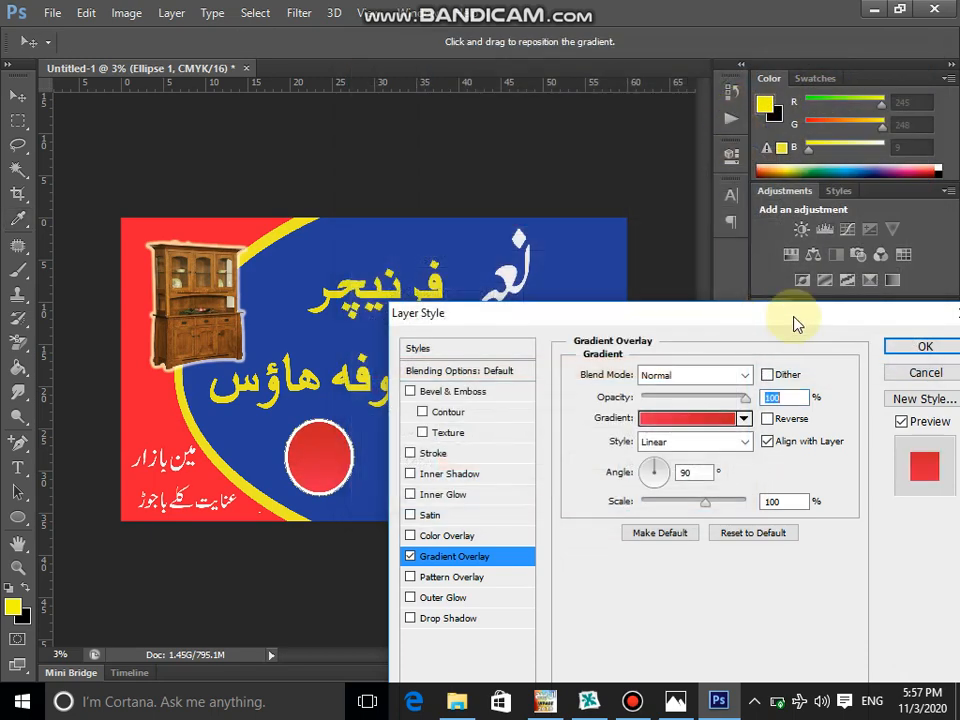
left_click(926, 348)
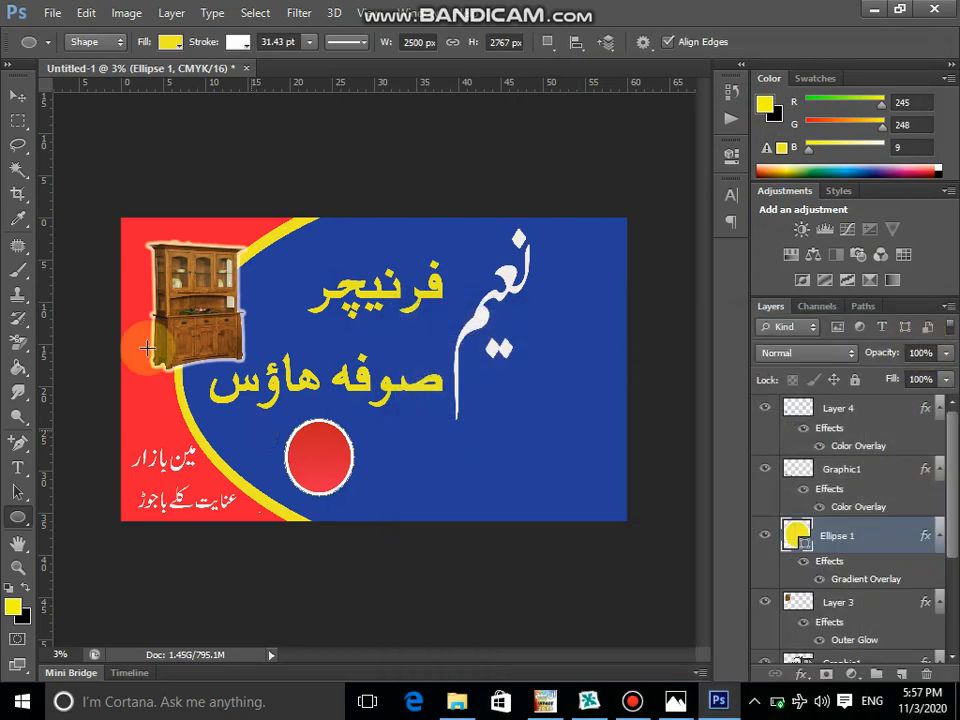
- Arrange the red ellipse and one duplicate side by side below the yellow Urdu text, overlapping the lower yellow curve
left_click(17, 96)
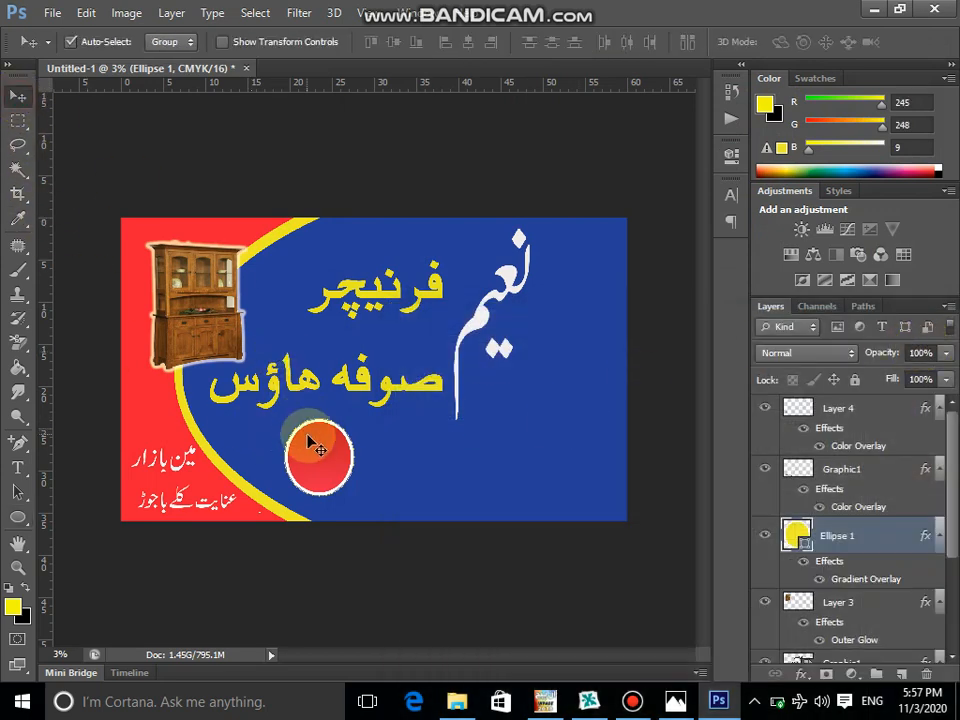
left_click_drag(318, 432, 313, 465)
left_click(318, 468, "alt")
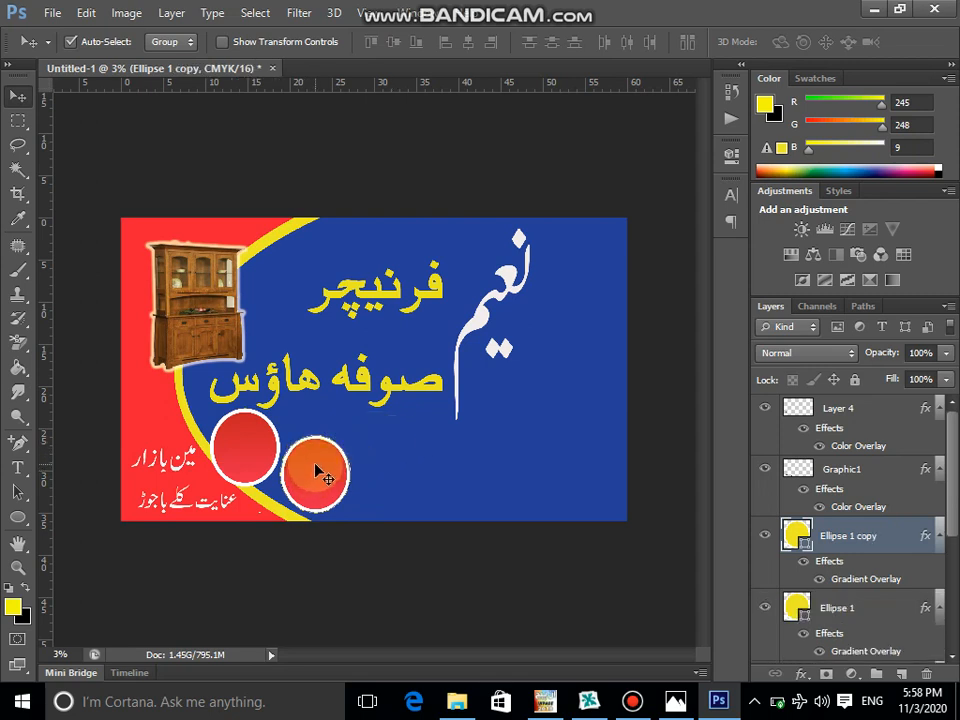
- Place another duplicate of the red ellipse to the right of the white Urdu name, widen it on both sides, and commit the transform
left_click_drag(315, 466, 575, 328)
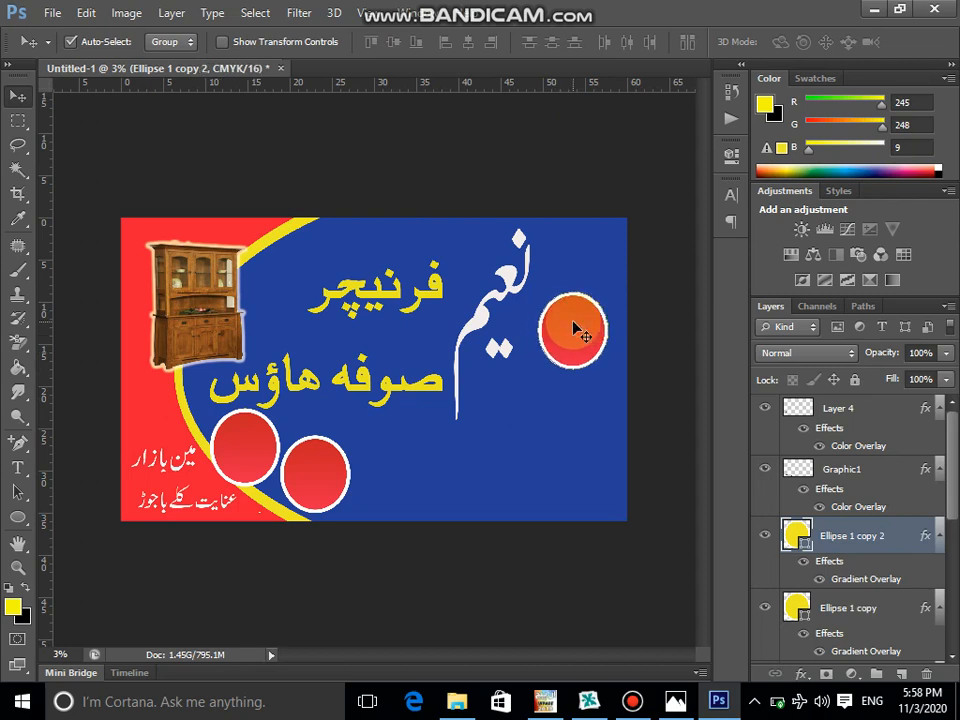
key("ctrl+t")
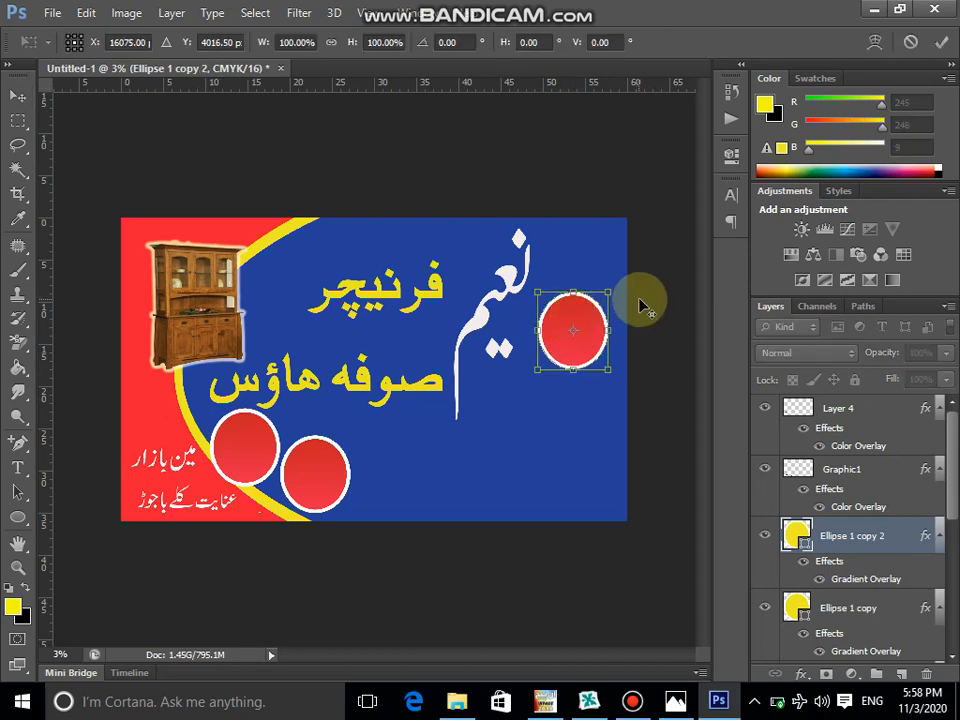
left_click_drag(611, 324, 622, 322)
key("Return")
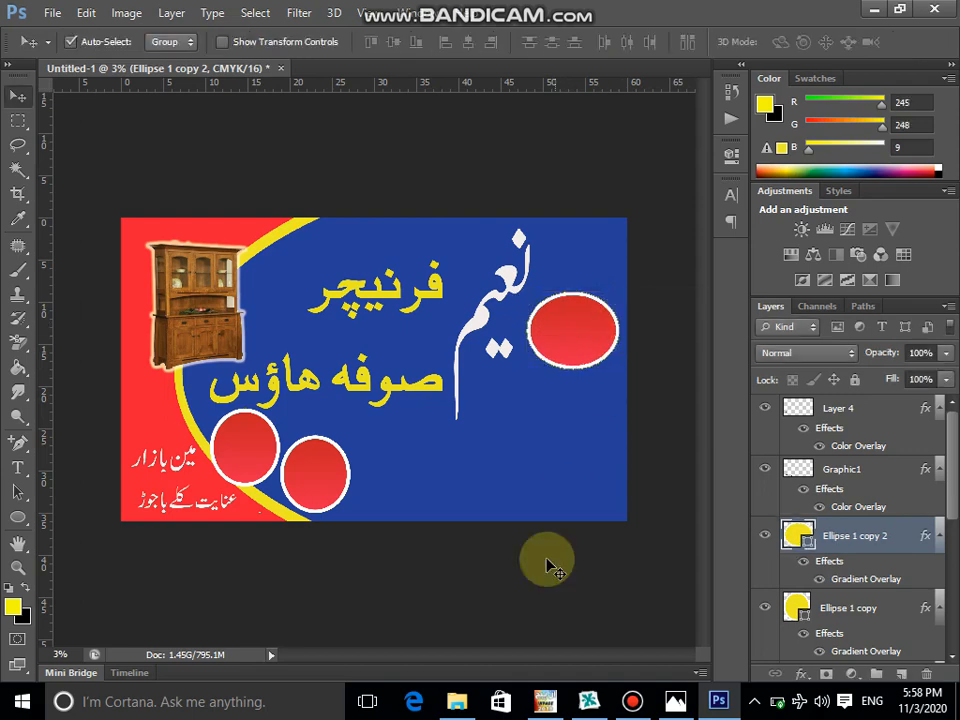
- Switch to CorelDRAW, select the large Urdu word پروپرائیٹر at the top of the text list, and export it
left_click(588, 705)
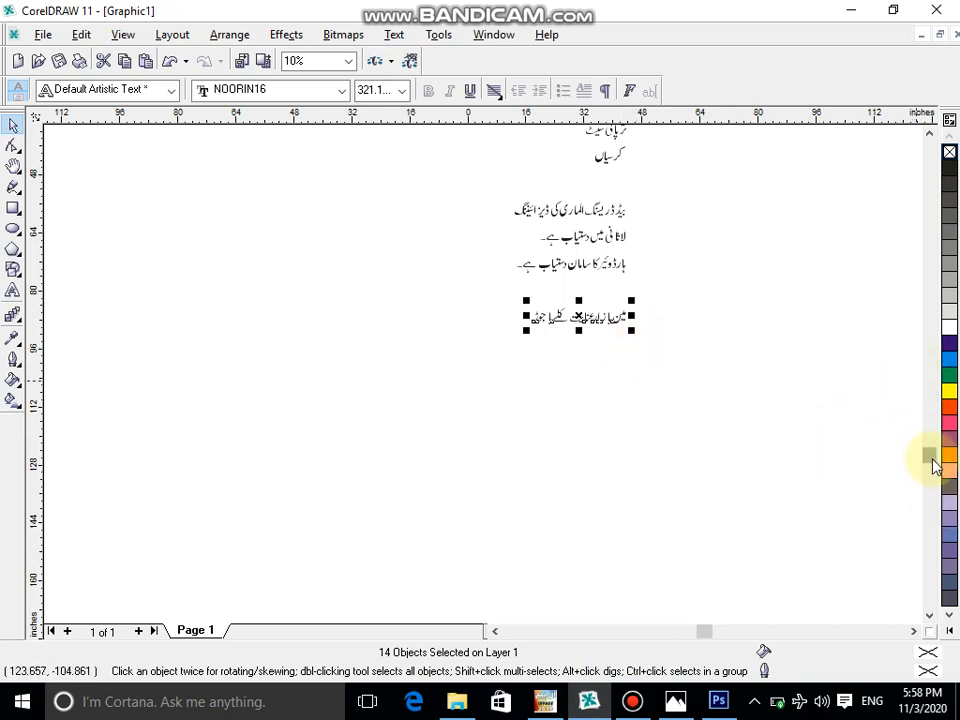
left_click_drag(932, 462, 926, 422)
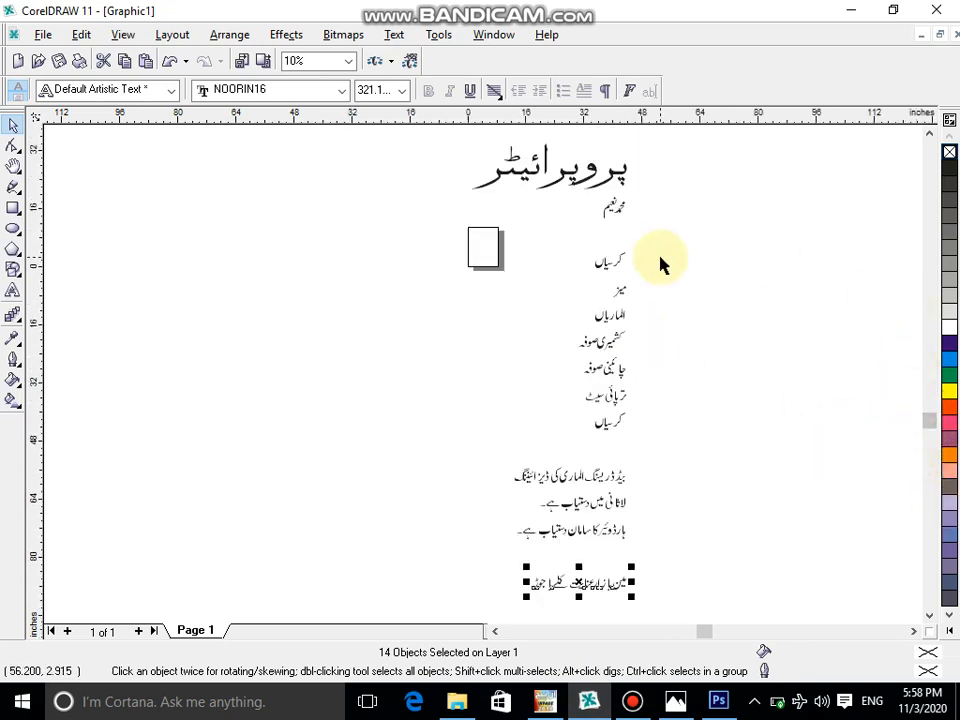
left_click_drag(452, 135, 663, 199)
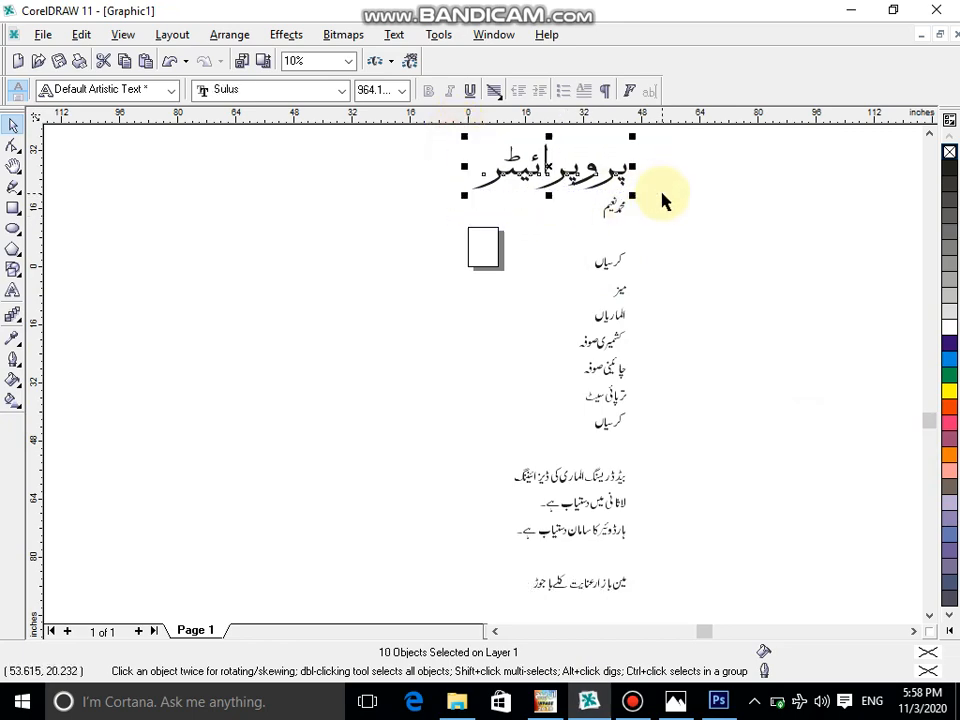
key("ctrl+e")
key("Return")
key("Return")
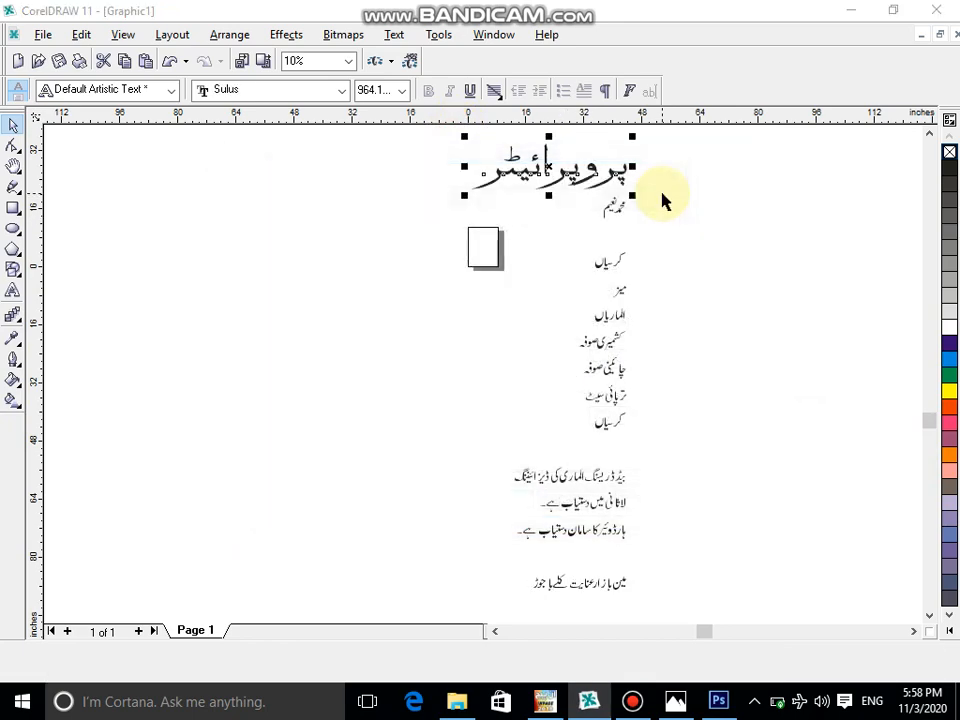
- Bring the exported Graphic1 file into the Photoshop banner and place the word over the red ellipse beside the white Urdu name
key("alt+Tab")
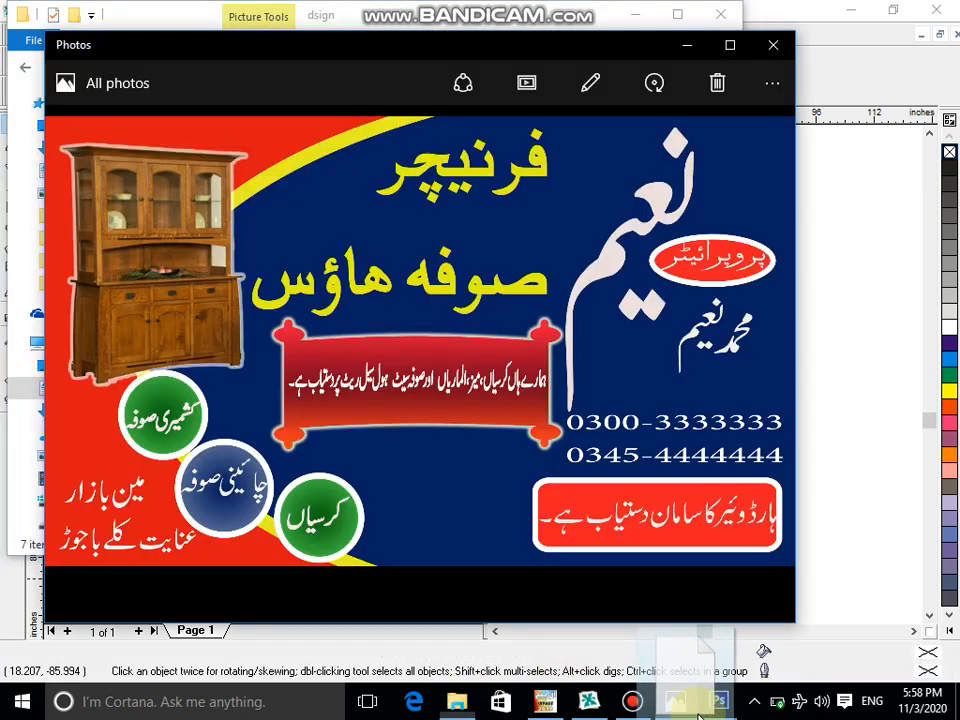
left_click(712, 668)
left_click_drag(712, 668, 600, 323)
key("Return")
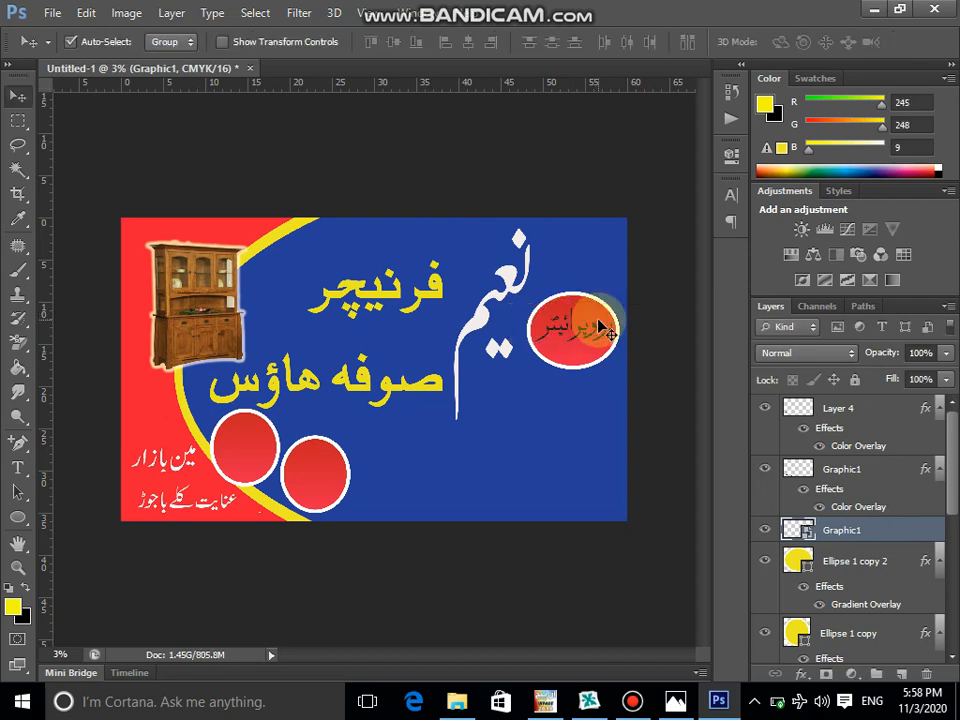
- Add a Color Overlay in off-white f3e8e8 to the placed پروپرائیٹر text layer
left_click(803, 676)
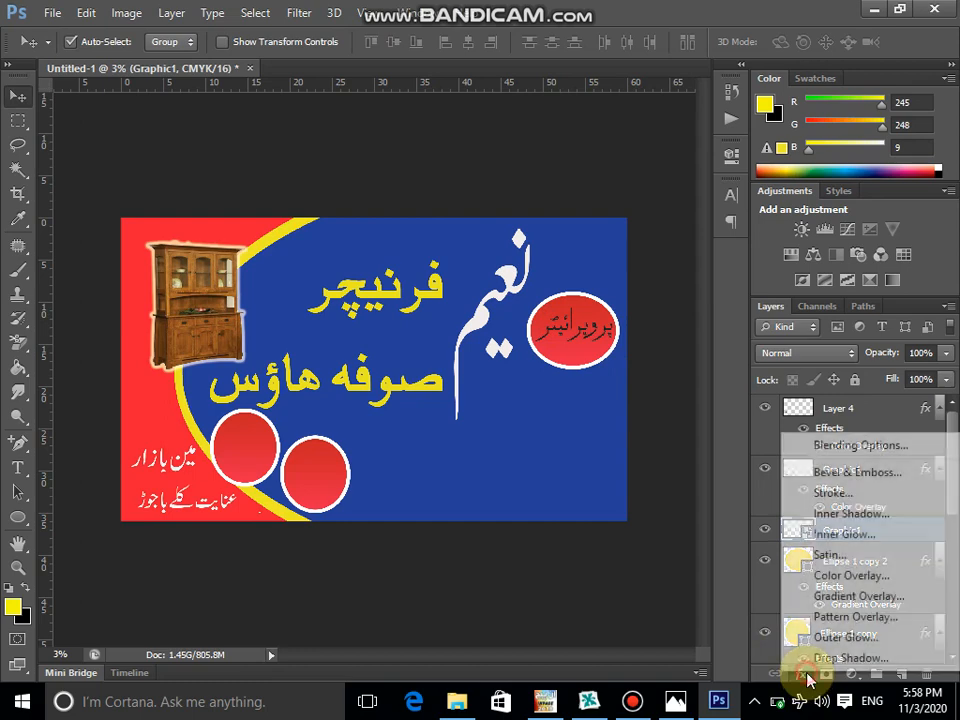
left_click(838, 578)
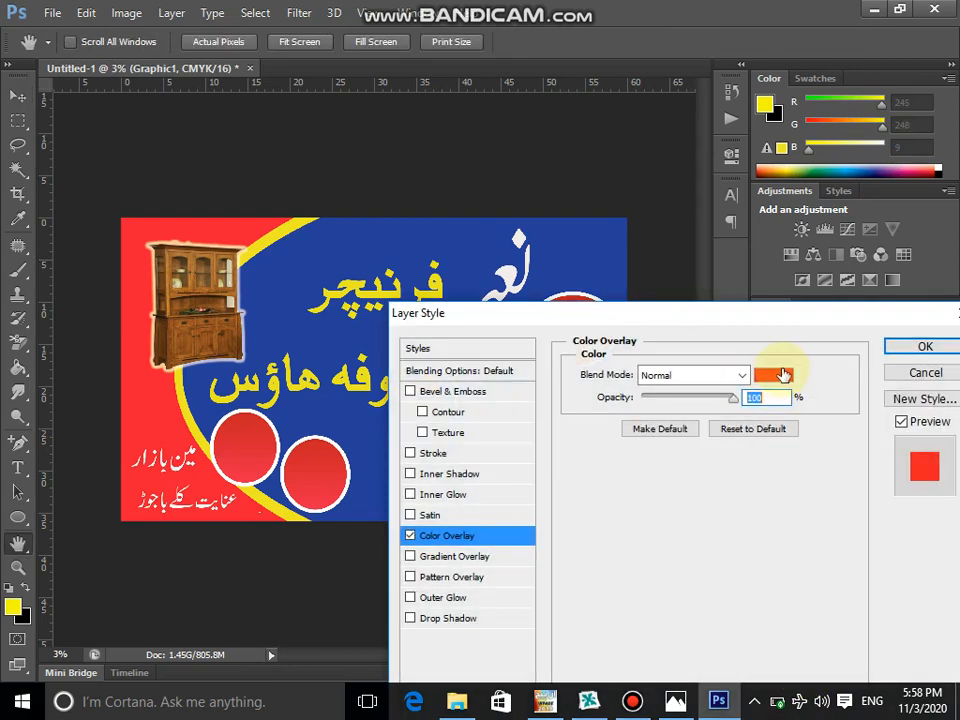
left_click(783, 375)
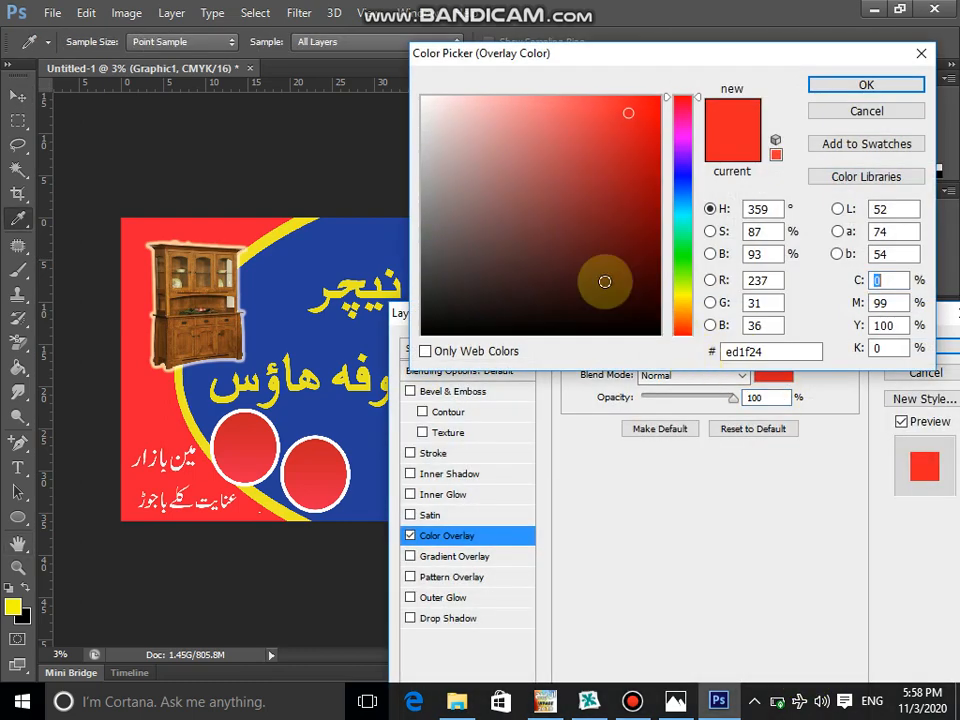
left_click(432, 107)
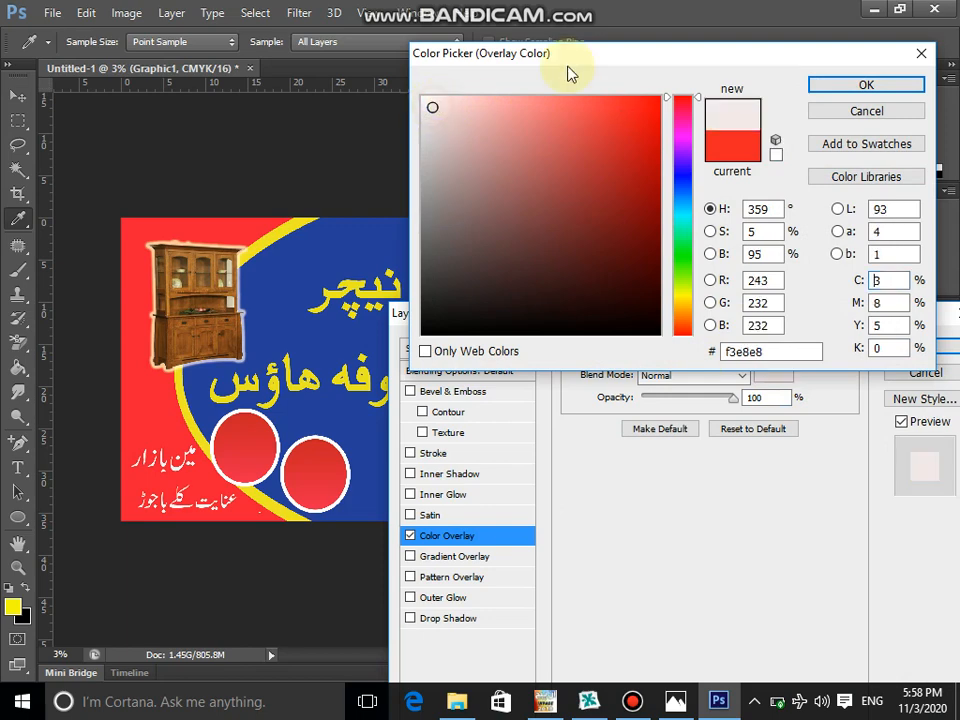
left_click(864, 87)
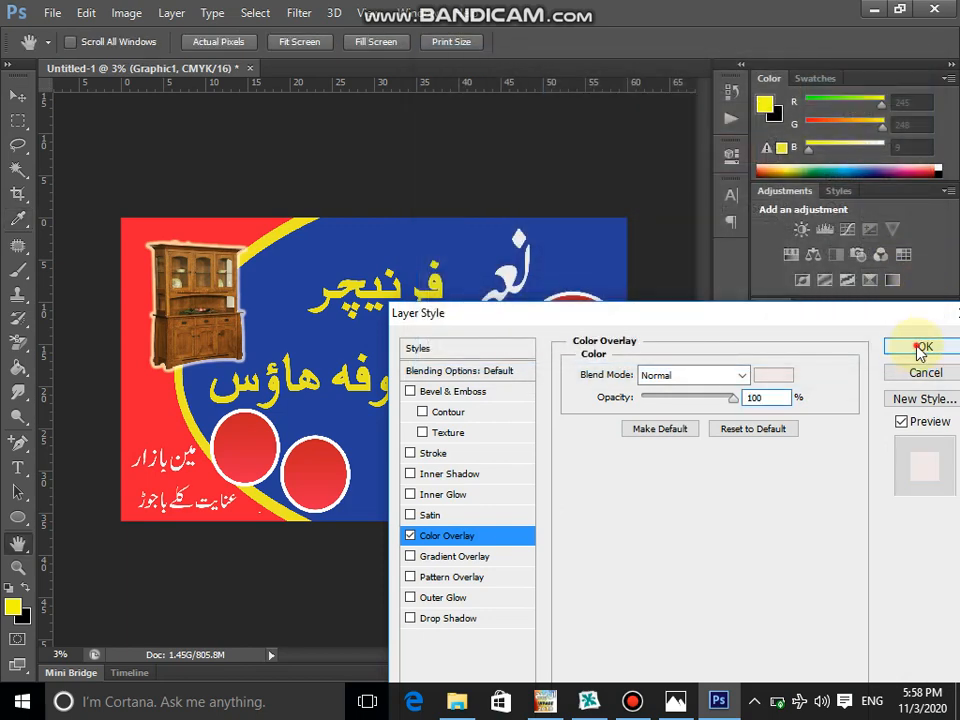
left_click(921, 347)
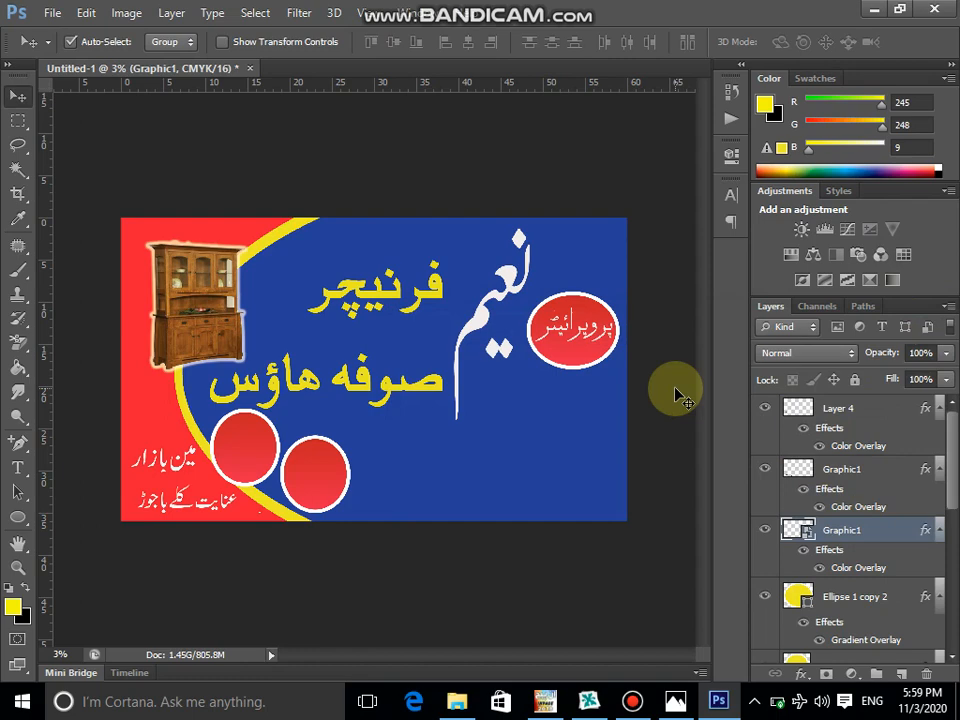
left_click(632, 701)
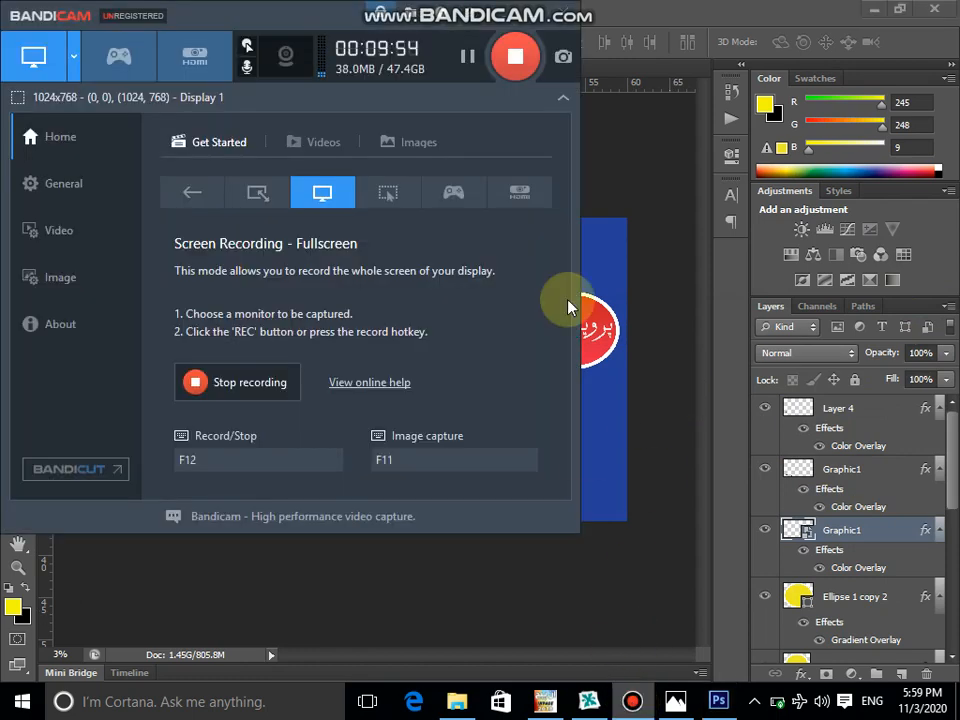